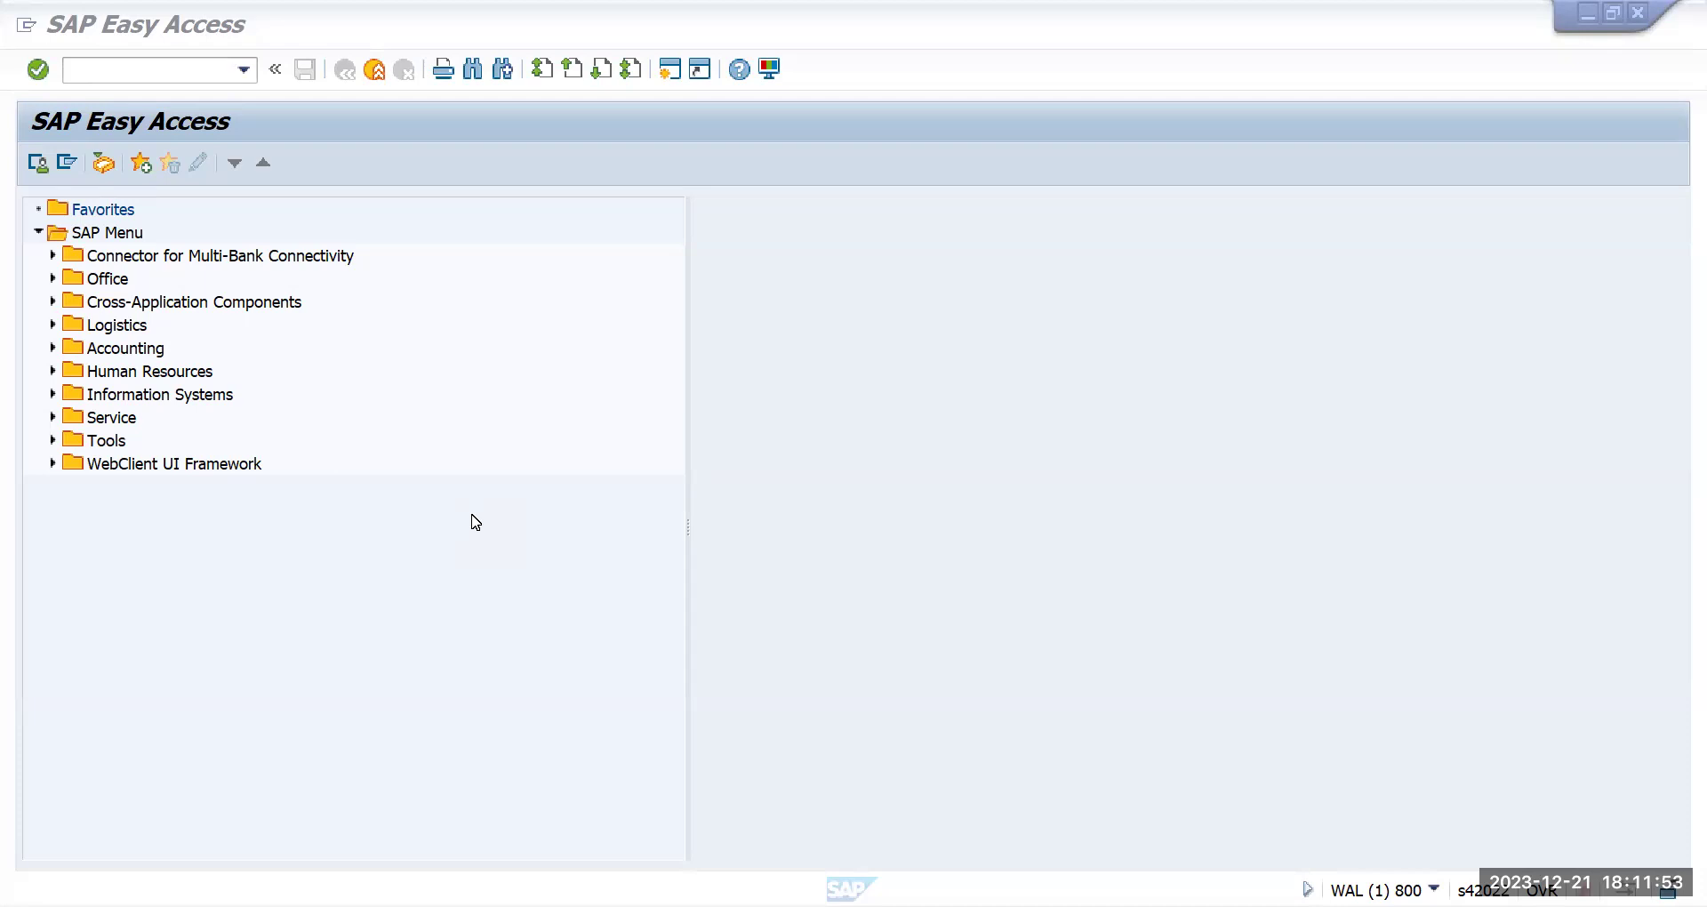
# Open the G/L Account Balances report with F.08 and inspect its chart of accounts and G/L account fields
pyautogui.click(137, 65)
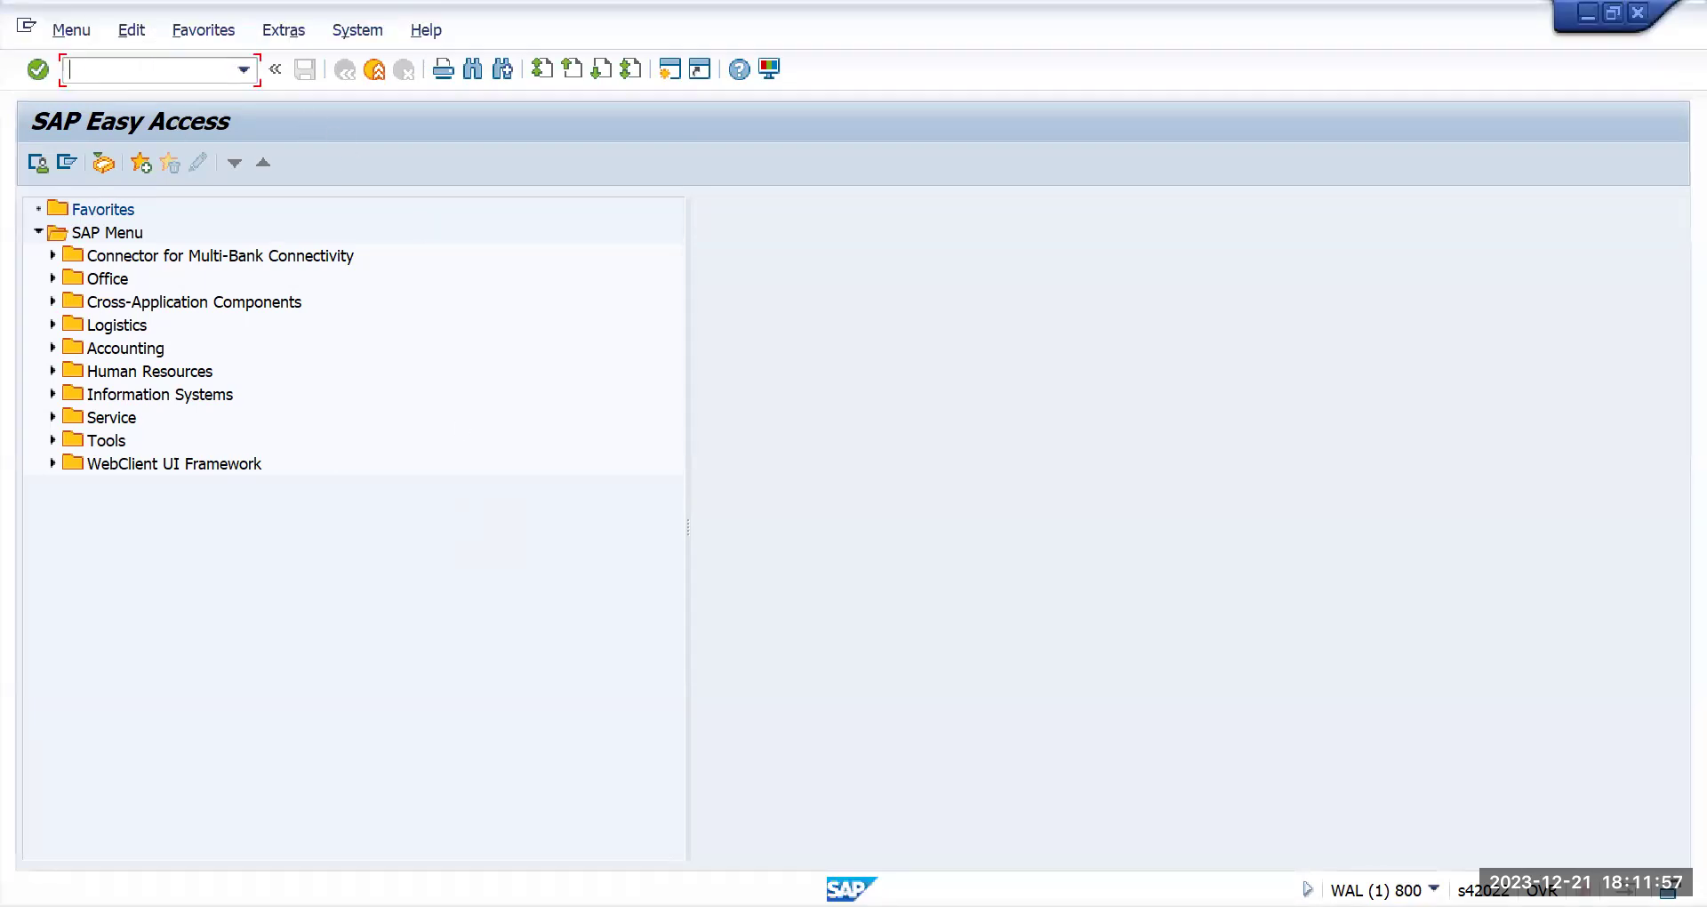
pyautogui.write('f.08')
pyautogui.press('Return')
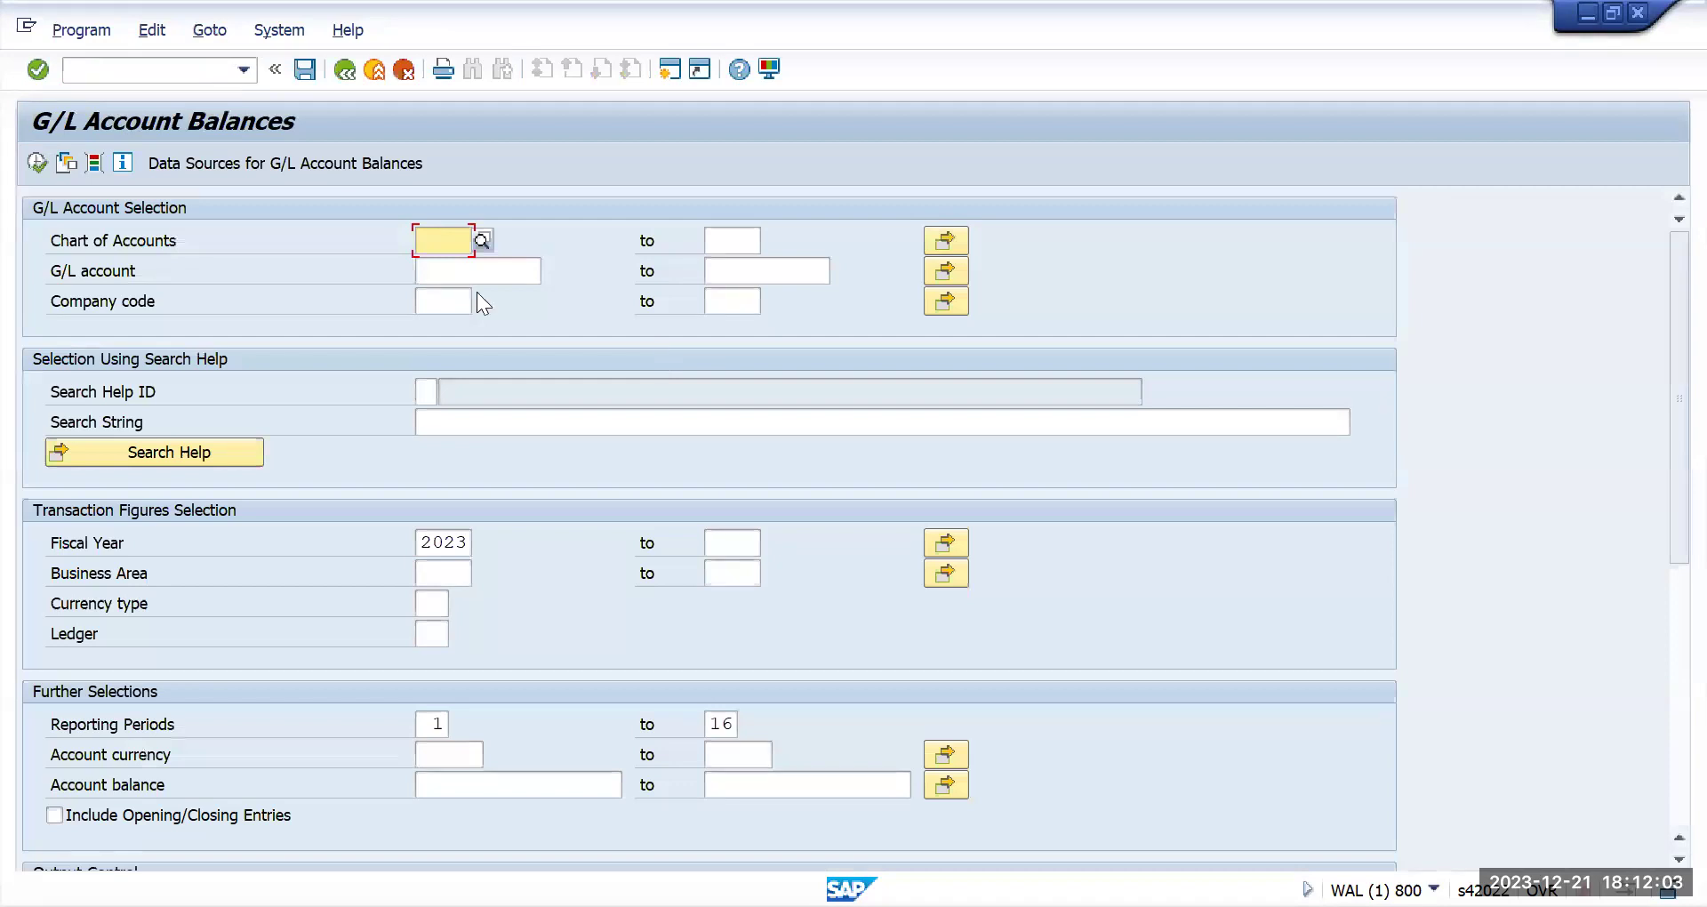
pyautogui.click(427, 241)
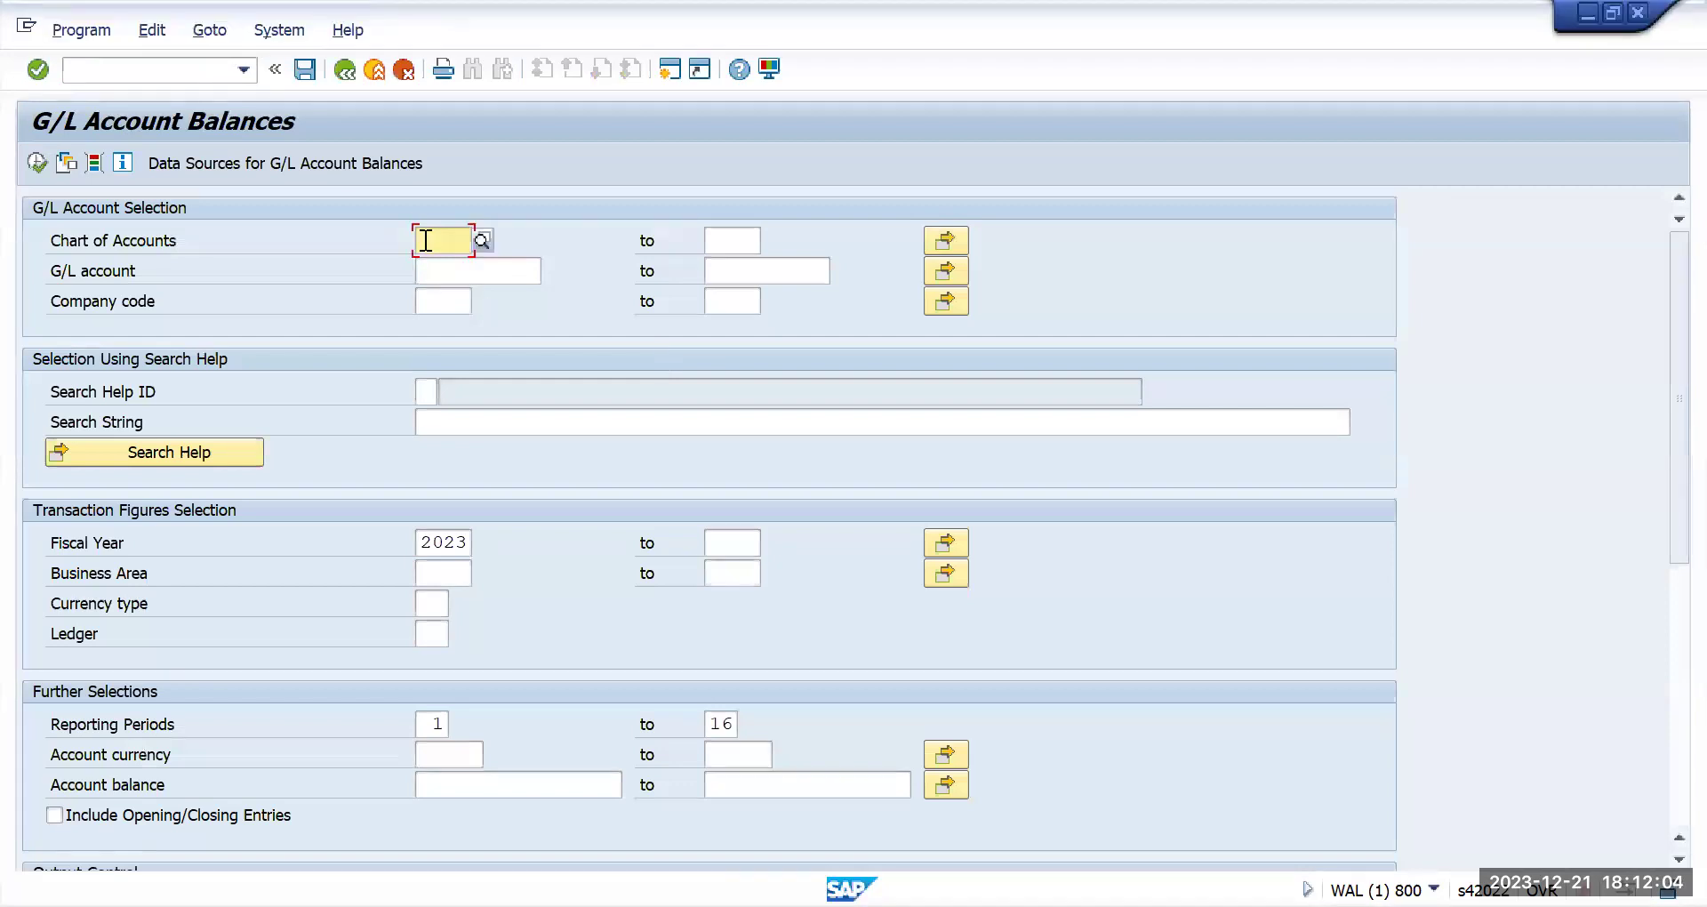
pyautogui.click(442, 301)
pyautogui.click(451, 274)
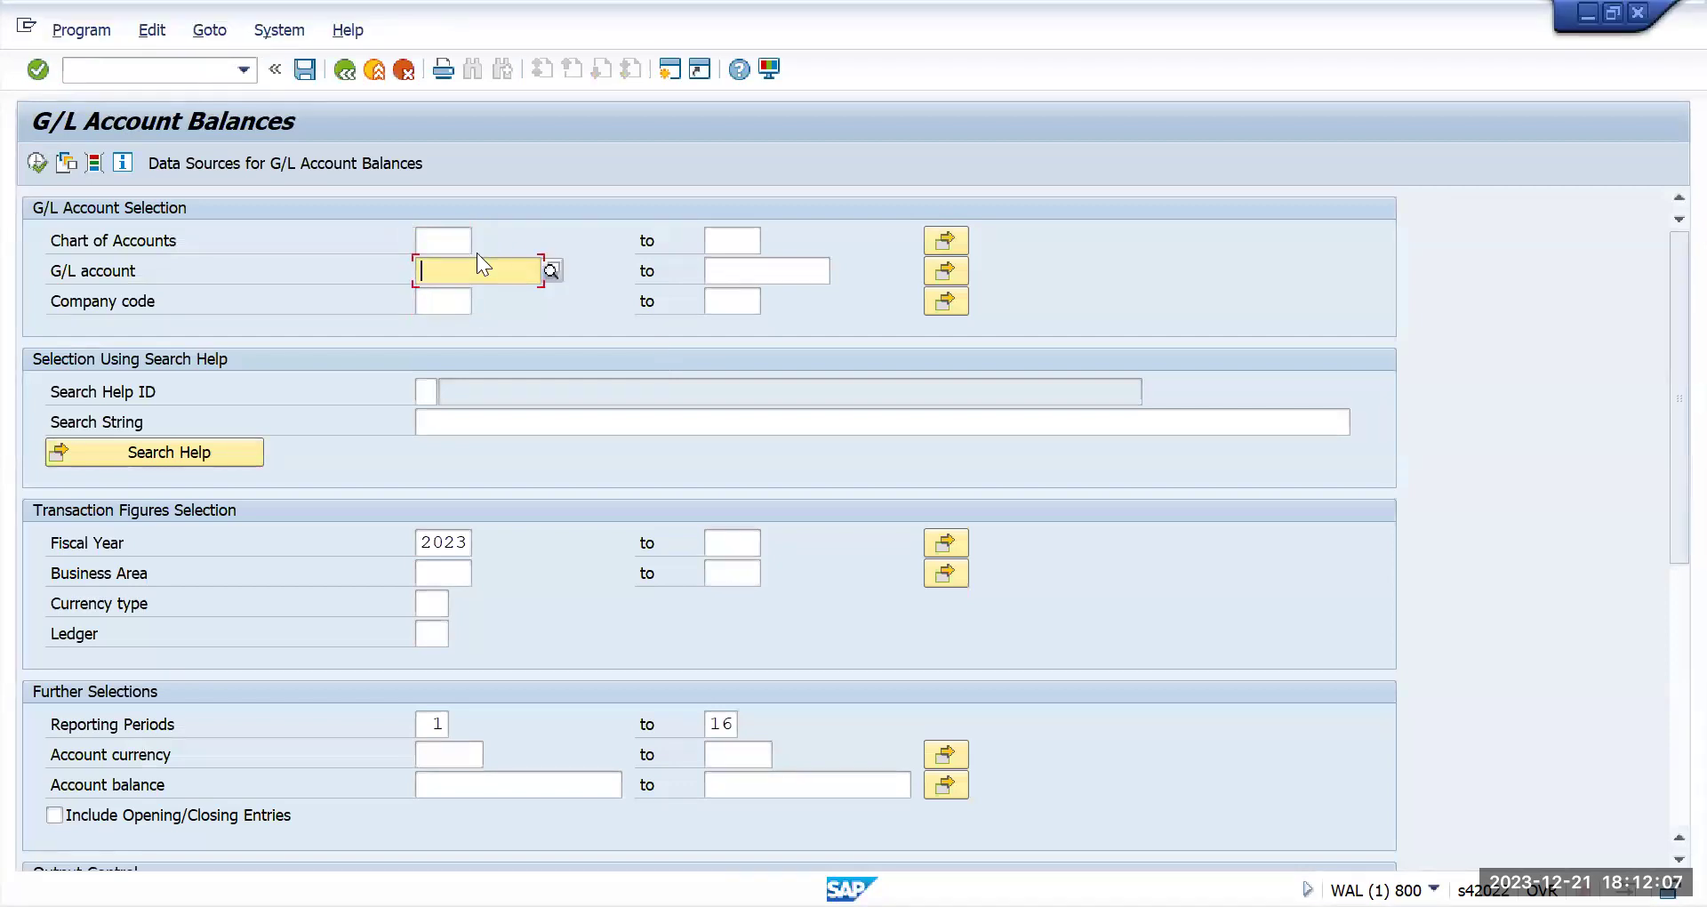
pyautogui.click(163, 71)
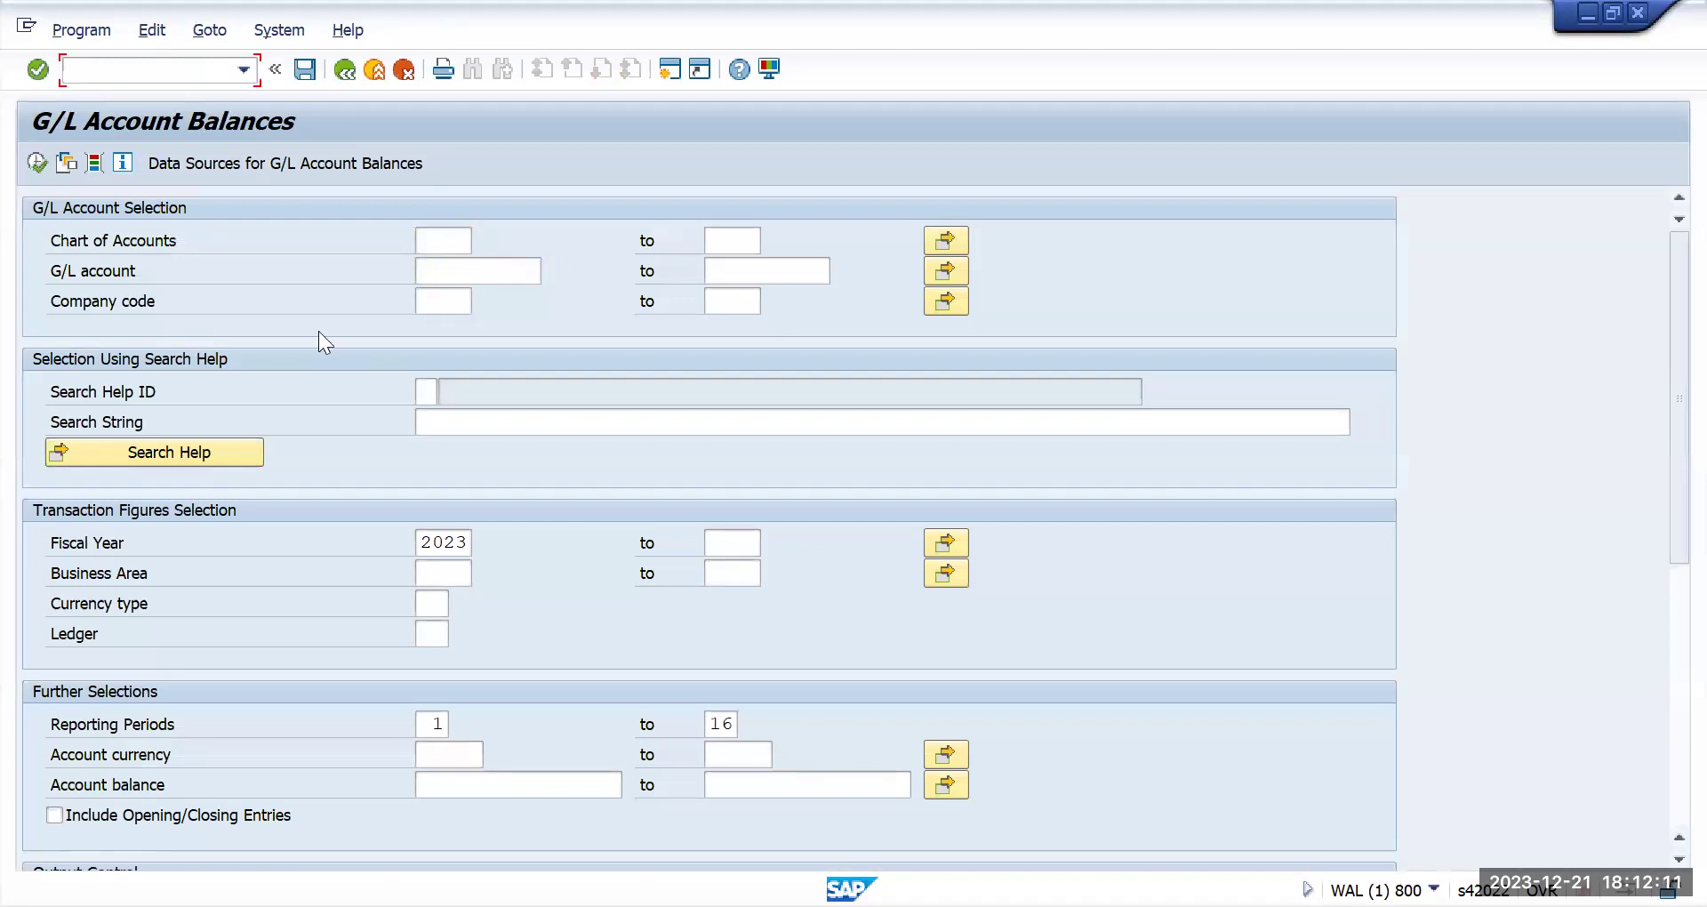
# Open Financial Statements via /nF.01 and look over its version, ledger, currency type and company code fields
pyautogui.write('/nf.01')
pyautogui.press('Return')
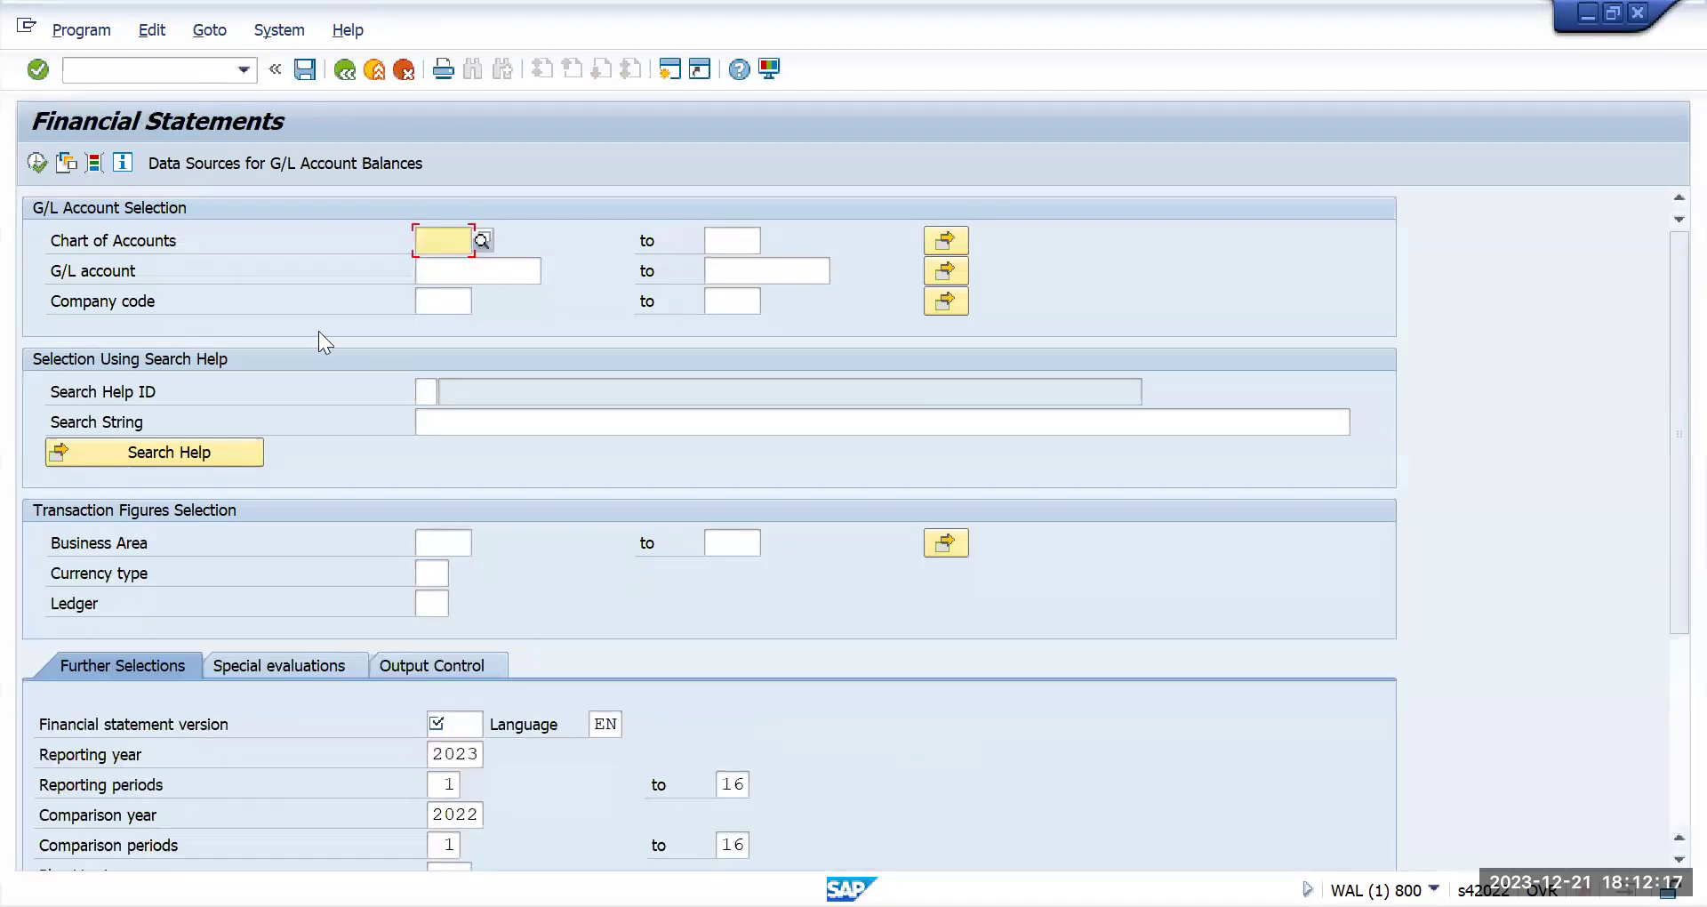
pyautogui.click(454, 723)
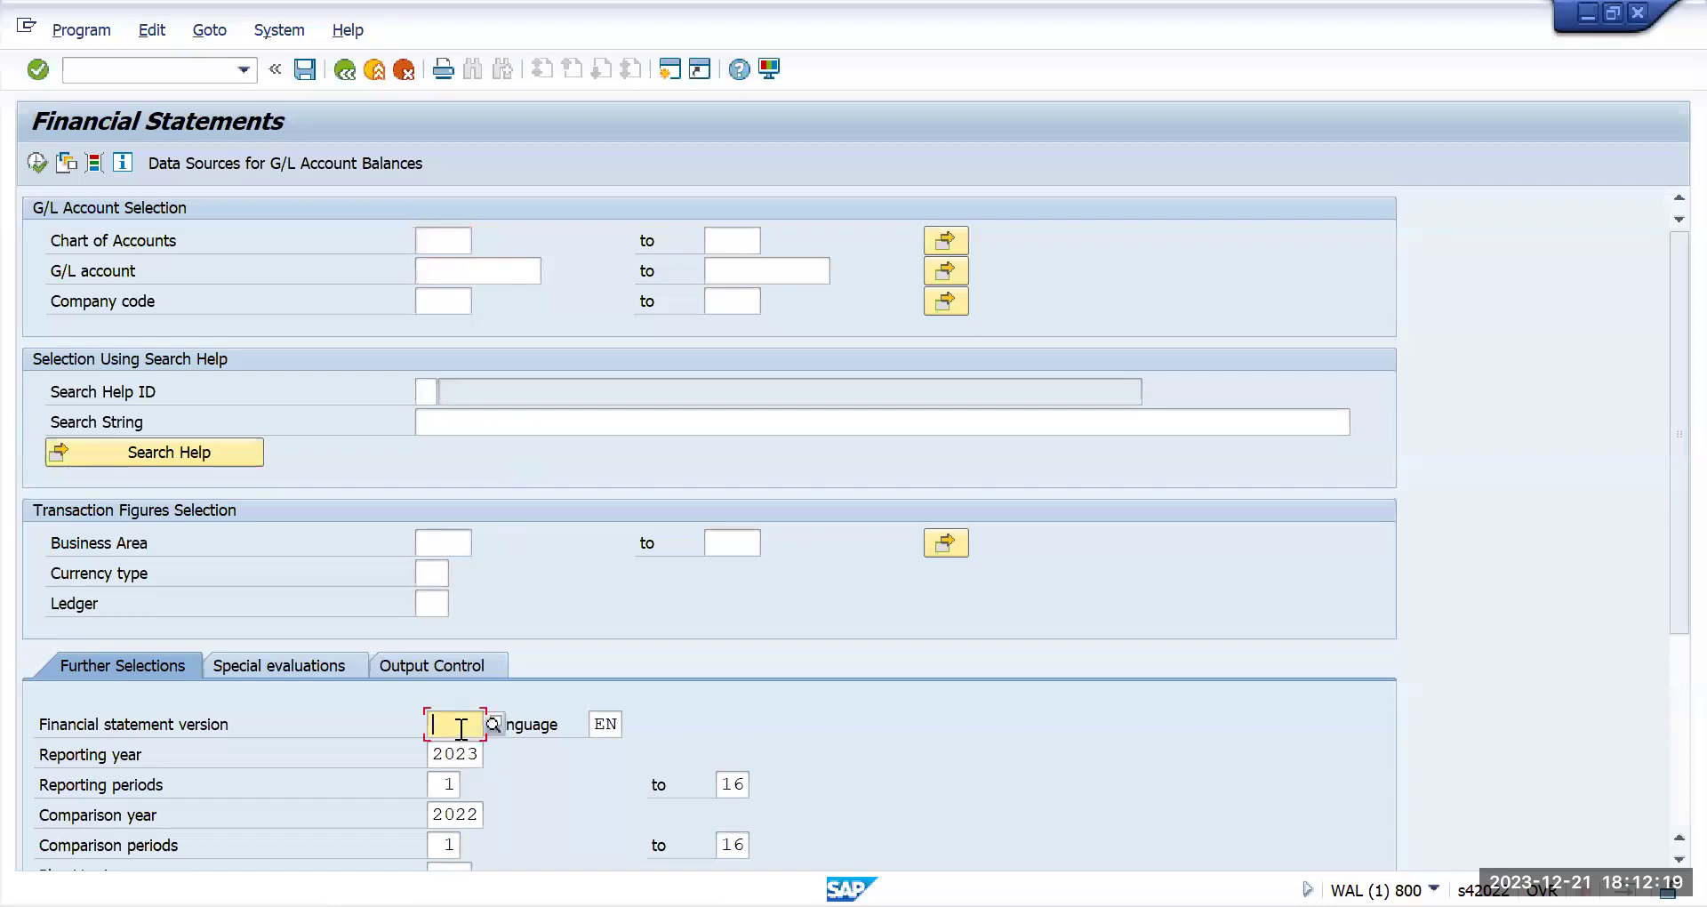
pyautogui.click(431, 606)
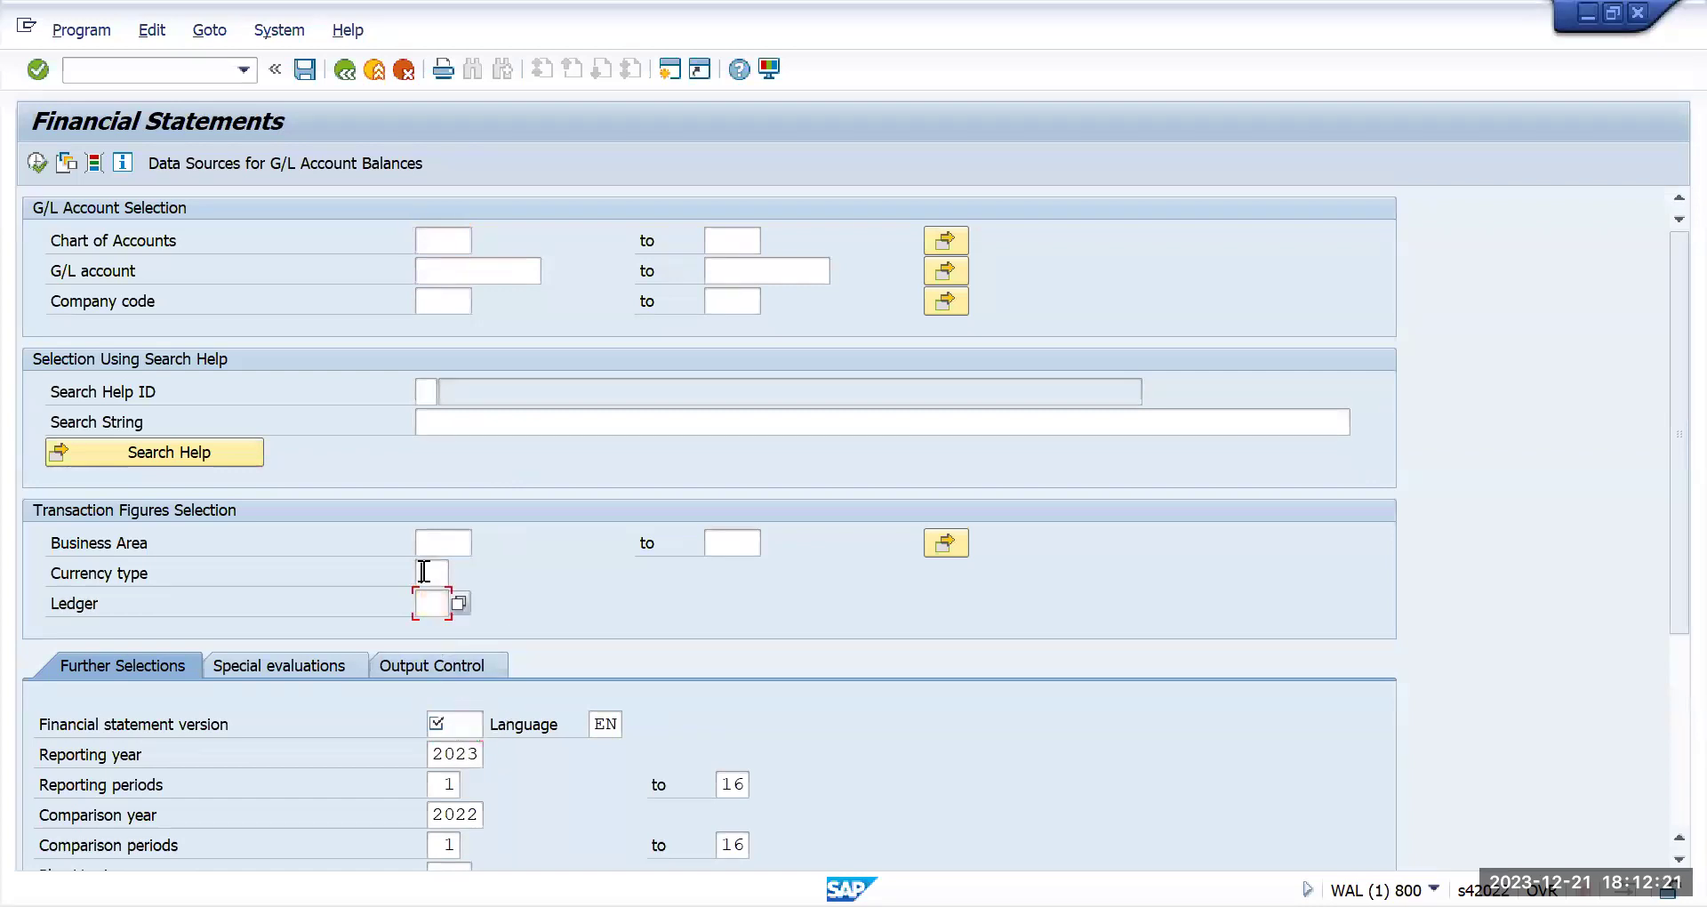
pyautogui.click(431, 573)
pyautogui.click(448, 304)
pyautogui.click(443, 245)
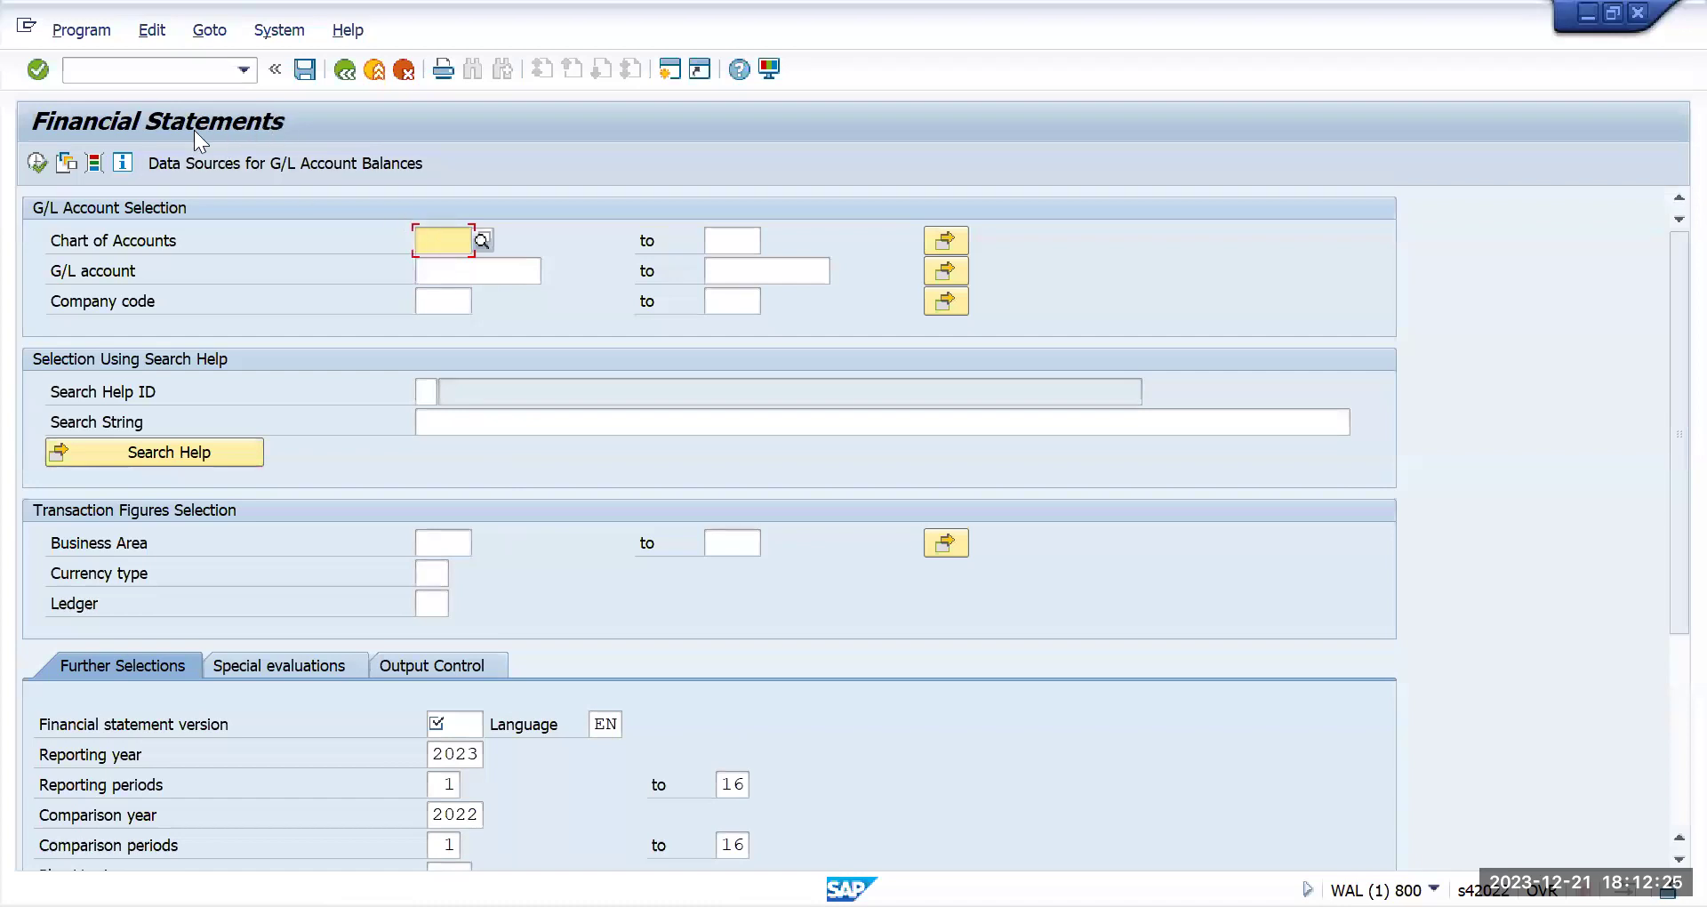
# Return to the SAP Easy Access menu with /n
pyautogui.click(99, 68)
pyautogui.write('/')
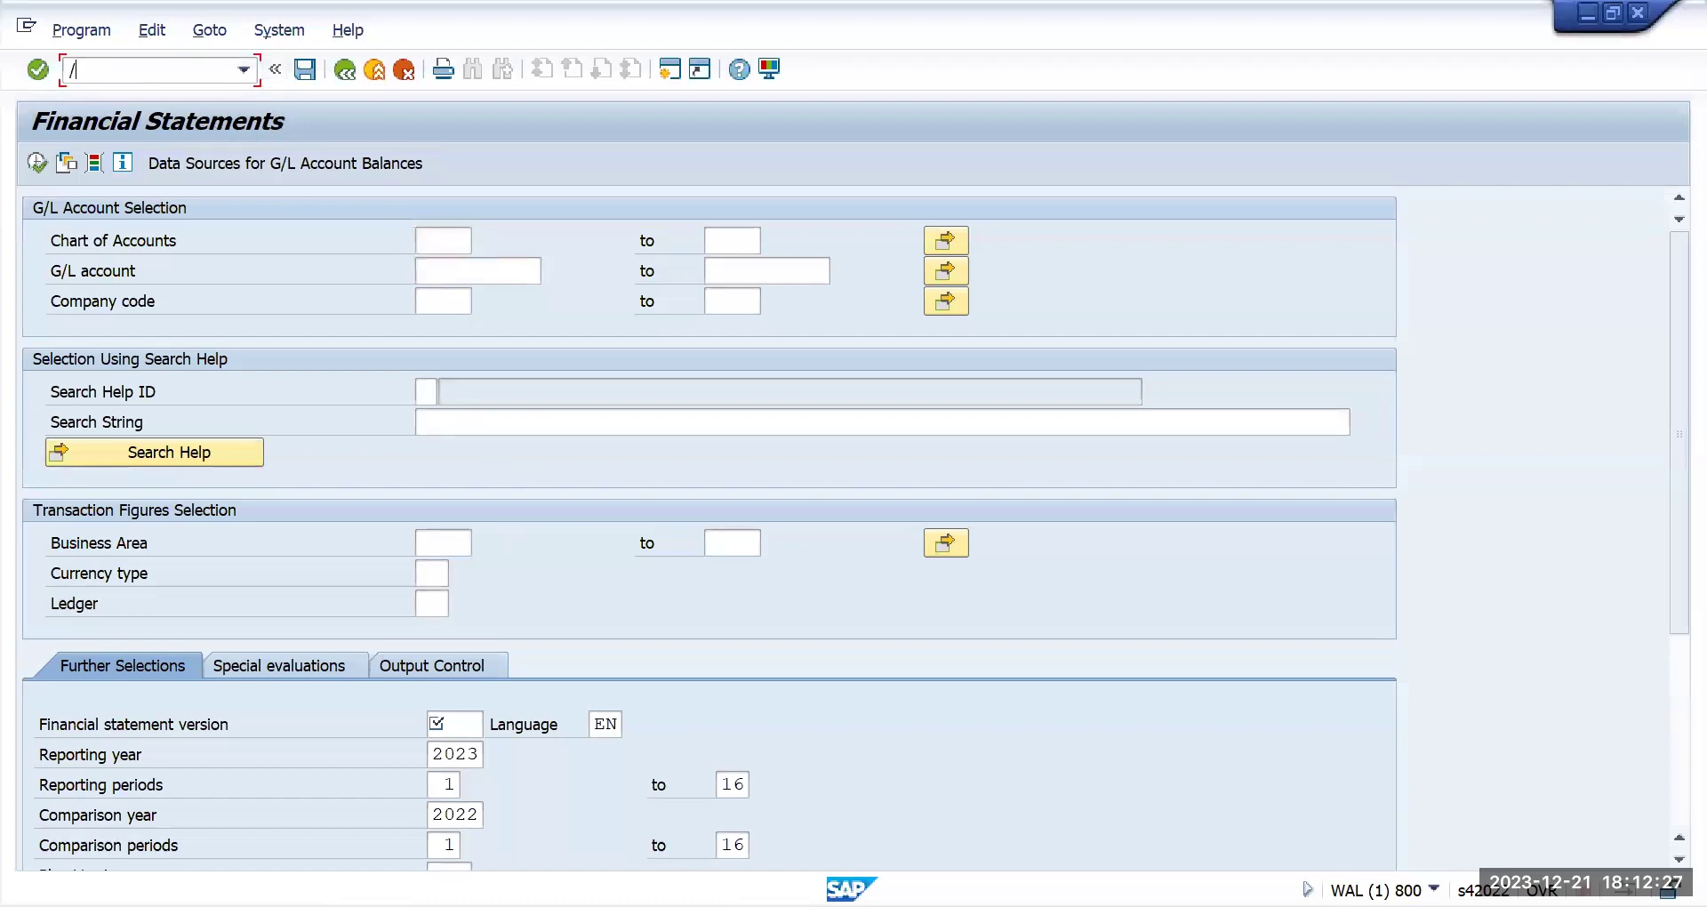
pyautogui.write('n')
pyautogui.press('Return')
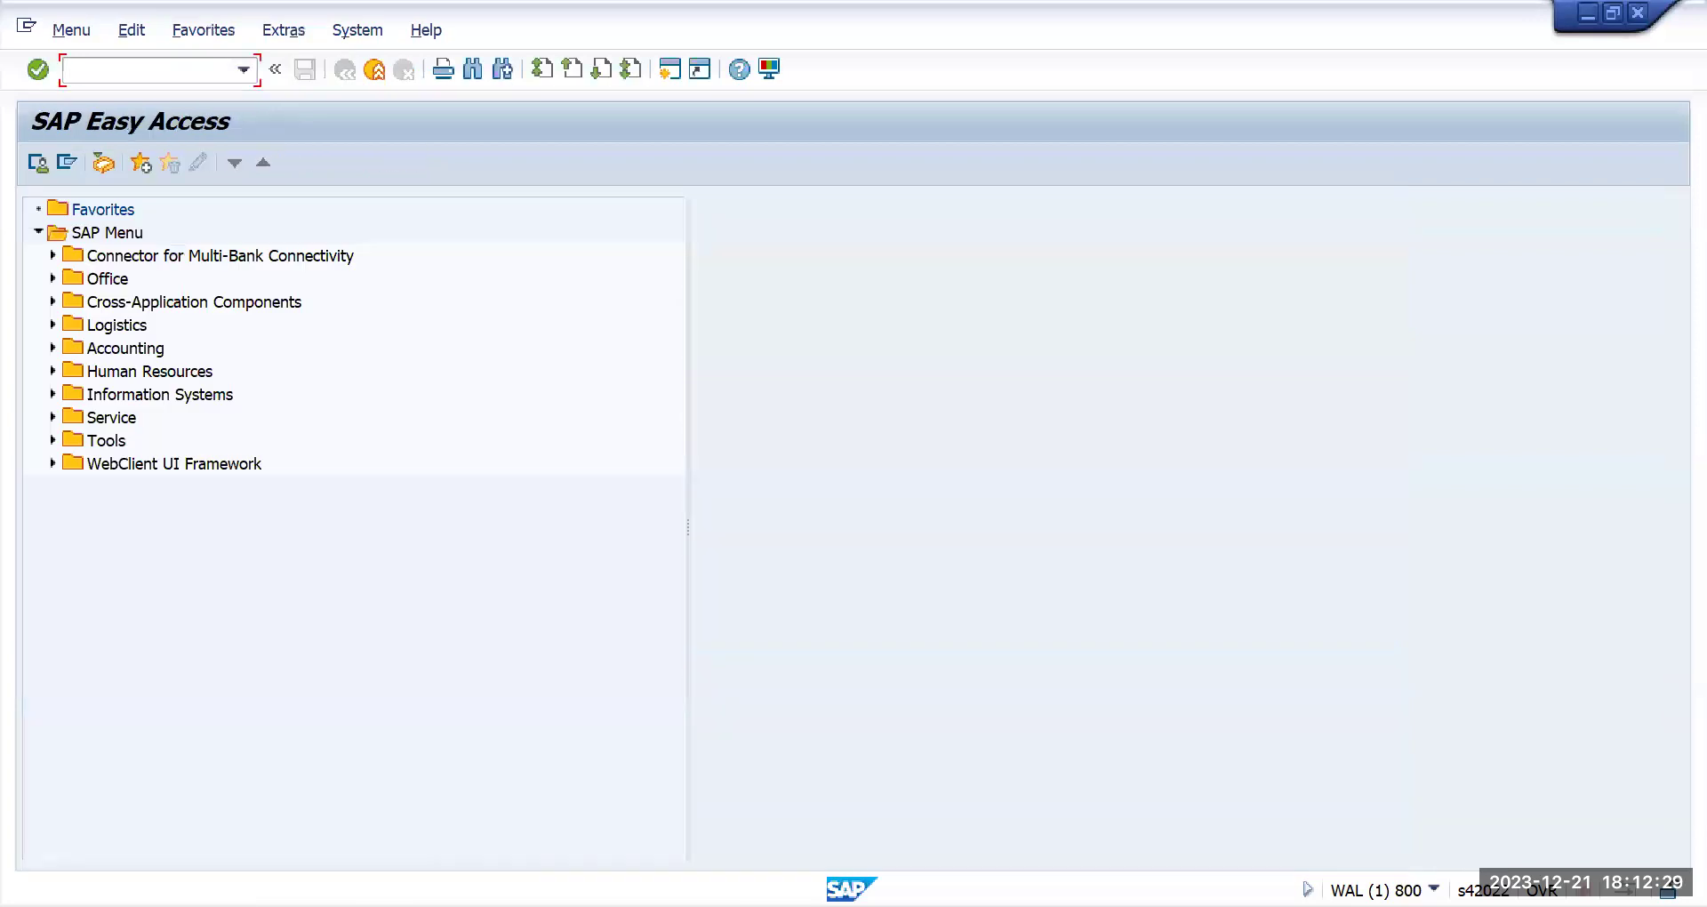
# Reopen F.08 and enter chart of accounts TMOP
pyautogui.write('f.08')
pyautogui.press('Return')
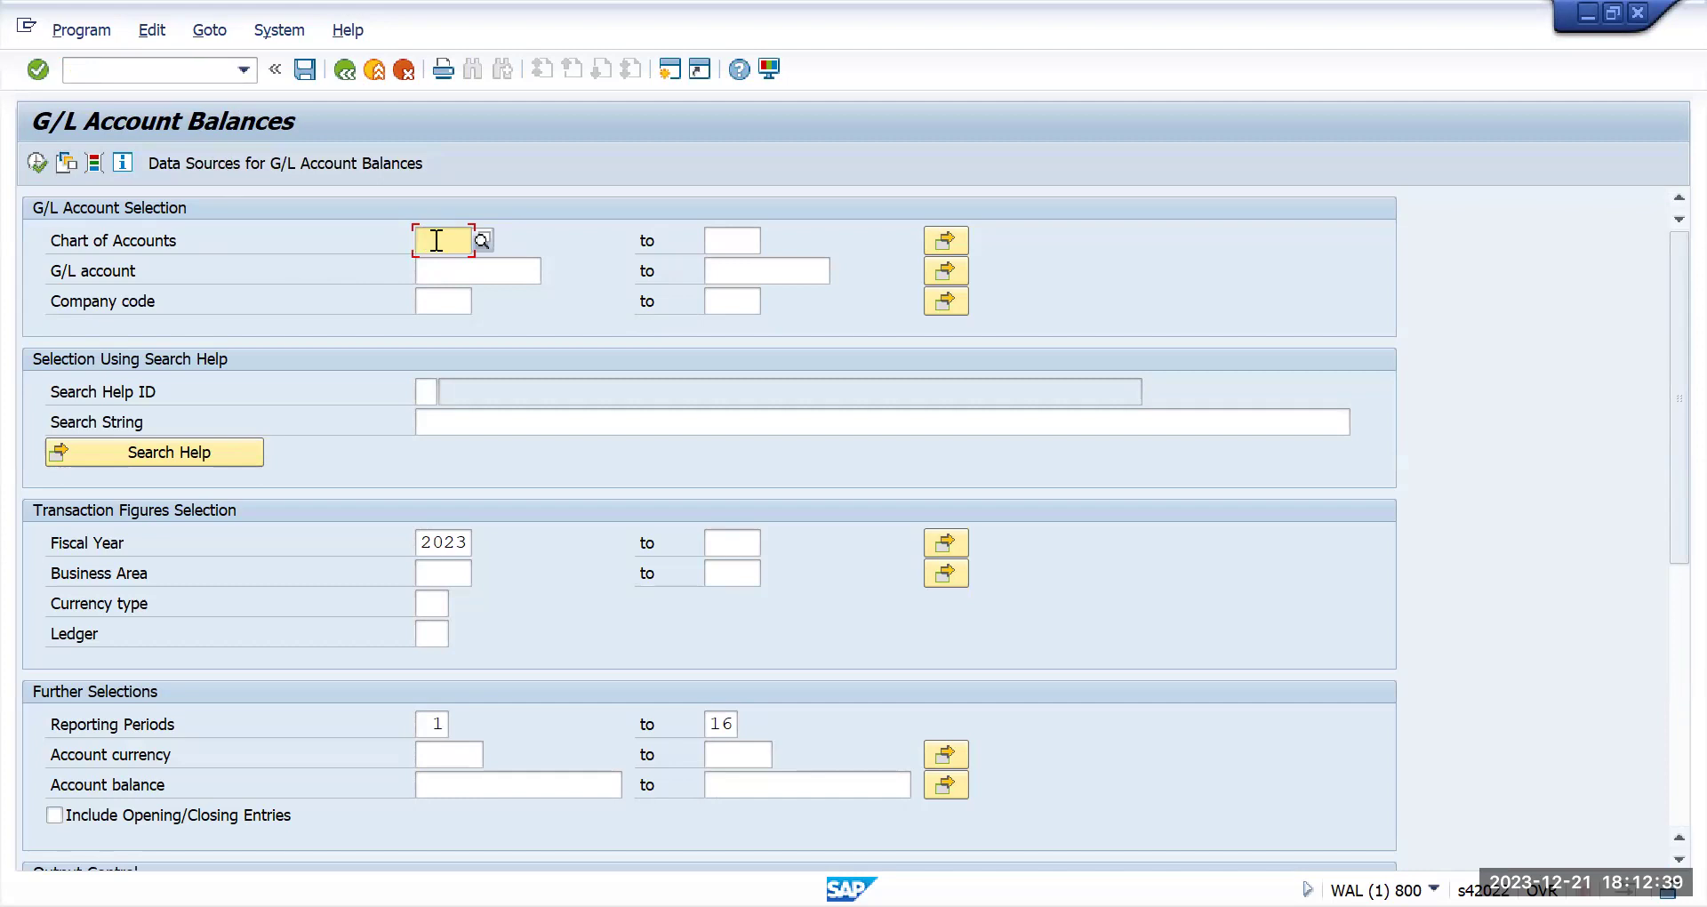
pyautogui.write('tm')
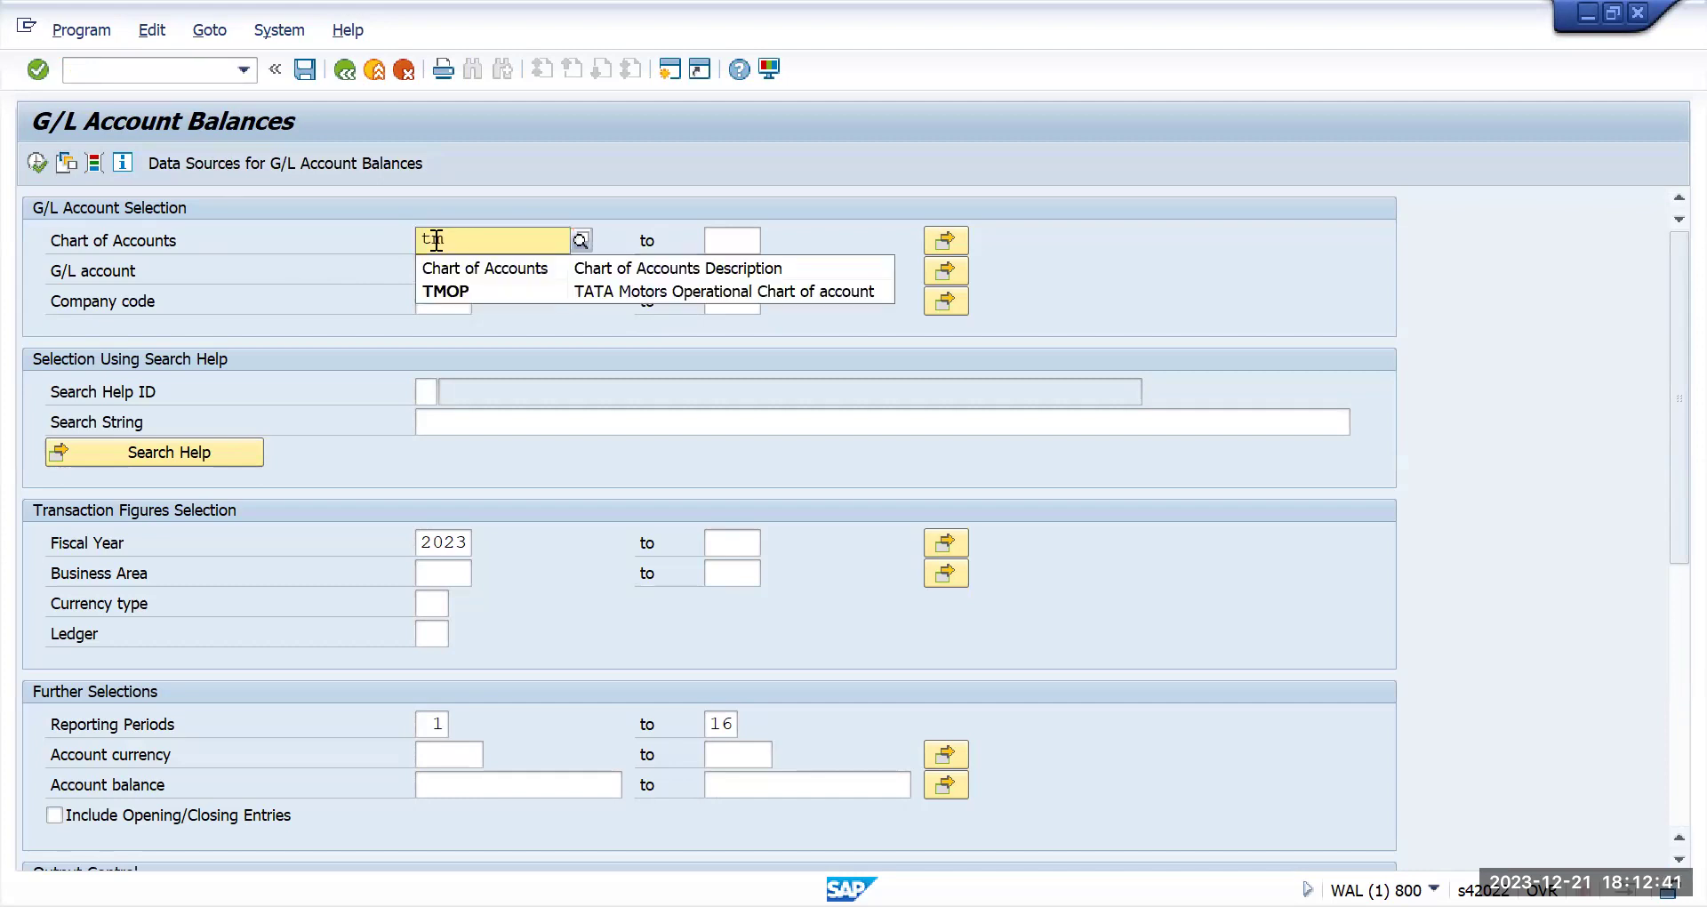
pyautogui.write('op')
pyautogui.press('Tab')
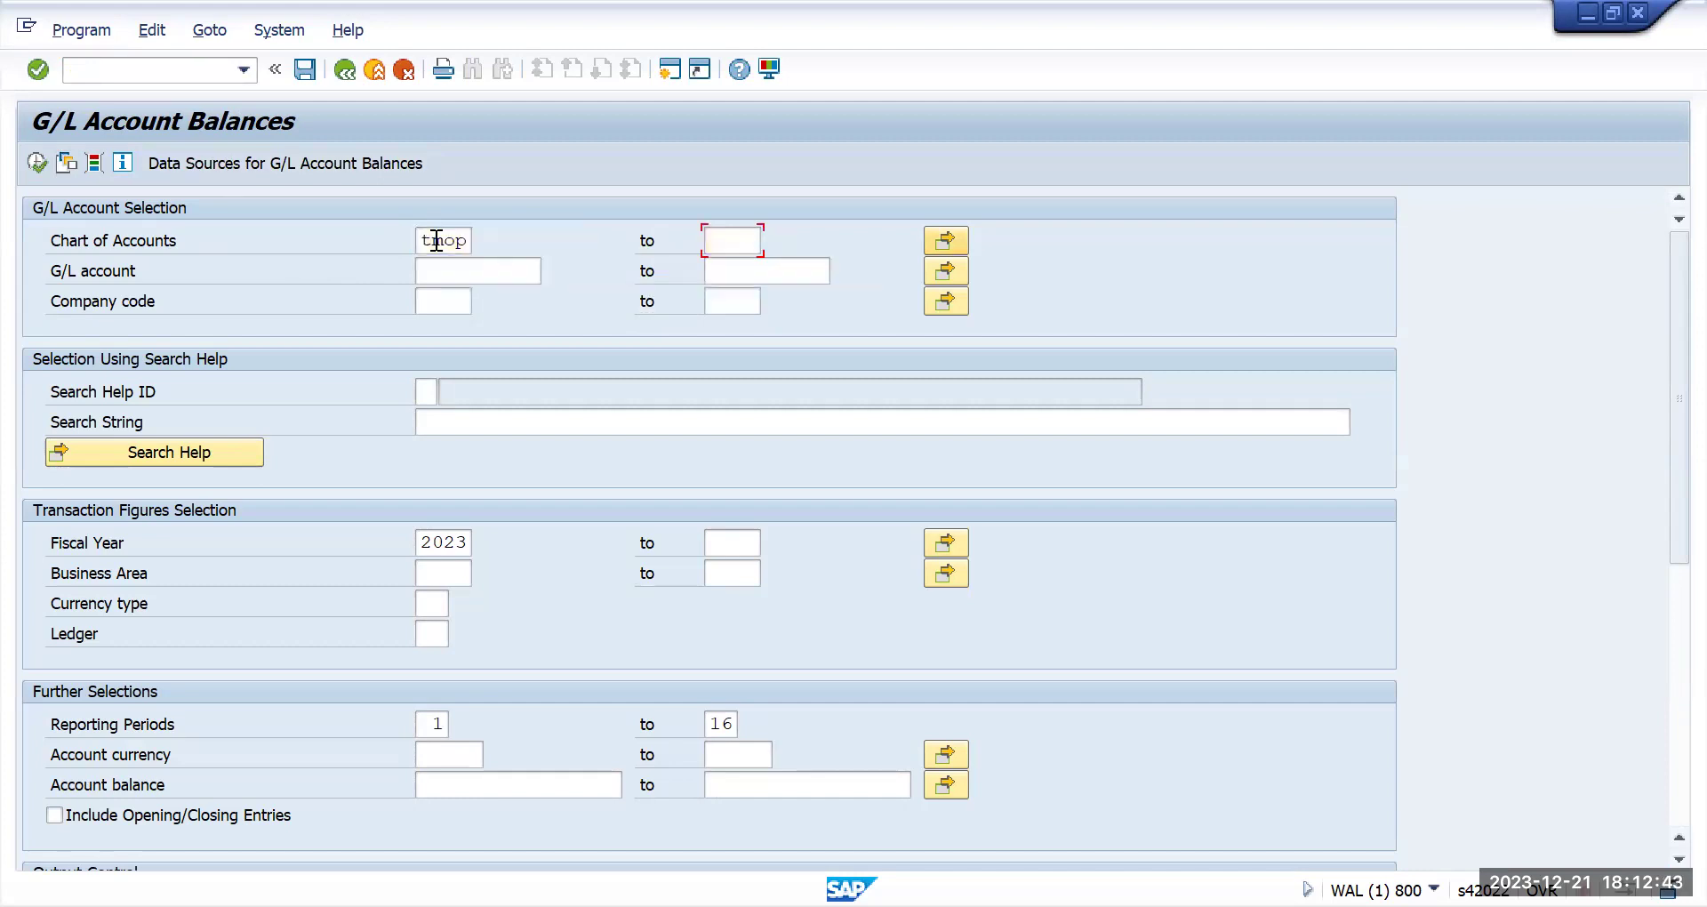
pyautogui.press('Tab')
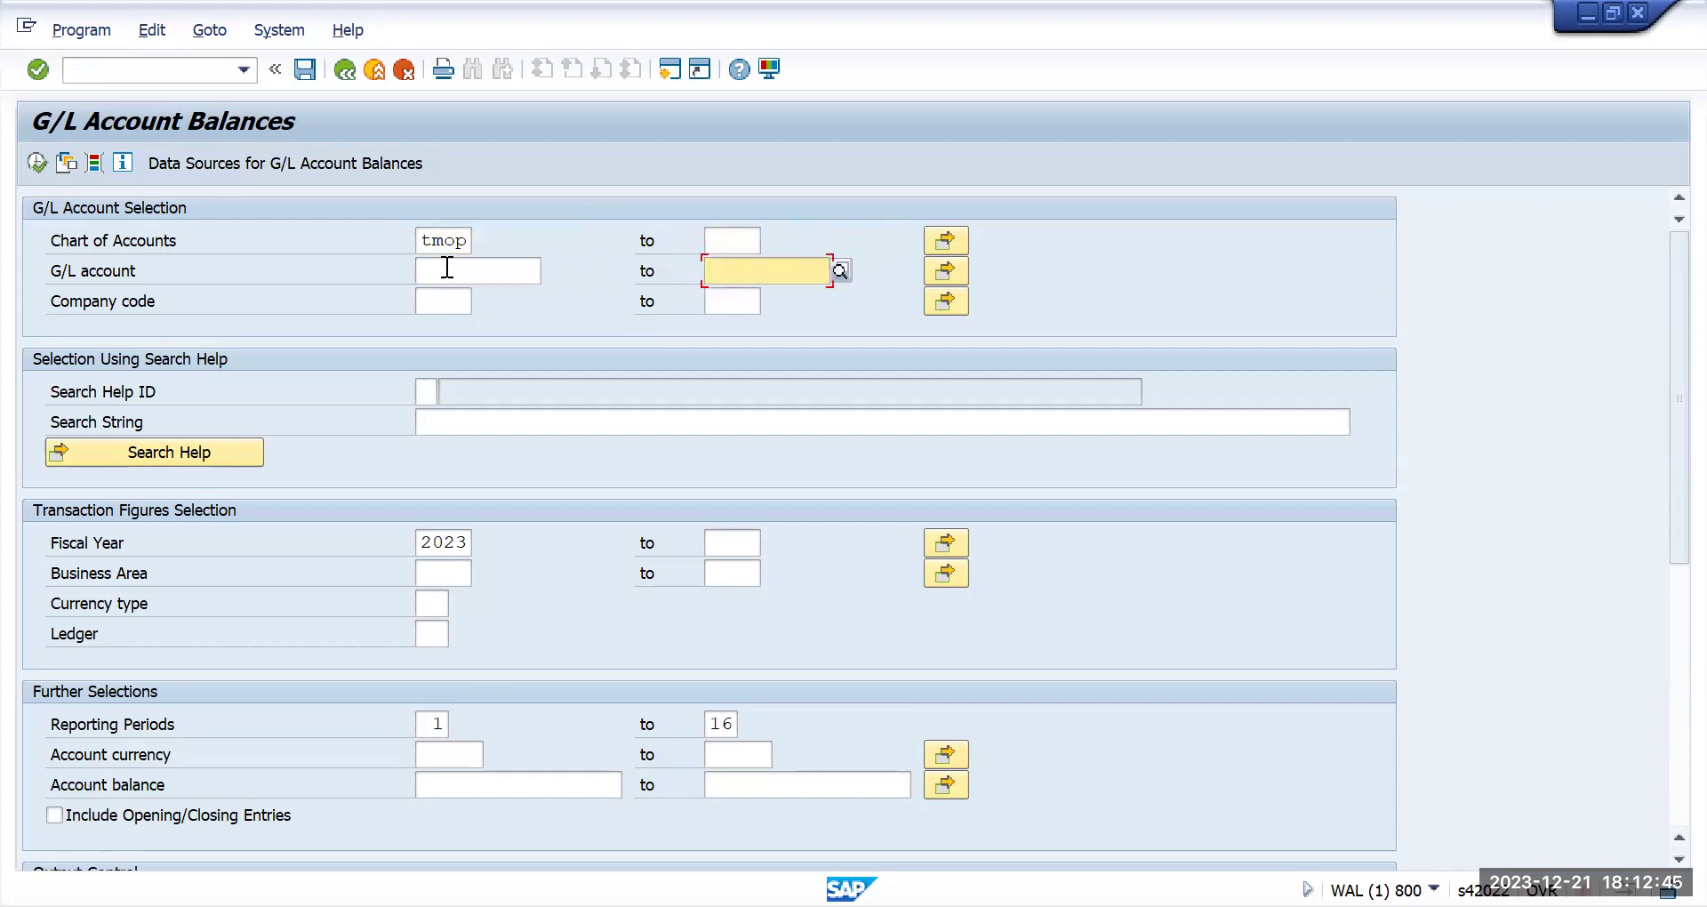
# Enter company code TMUS and look over the Output Control options
pyautogui.click(447, 268)
pyautogui.click(761, 269)
pyautogui.click(461, 305)
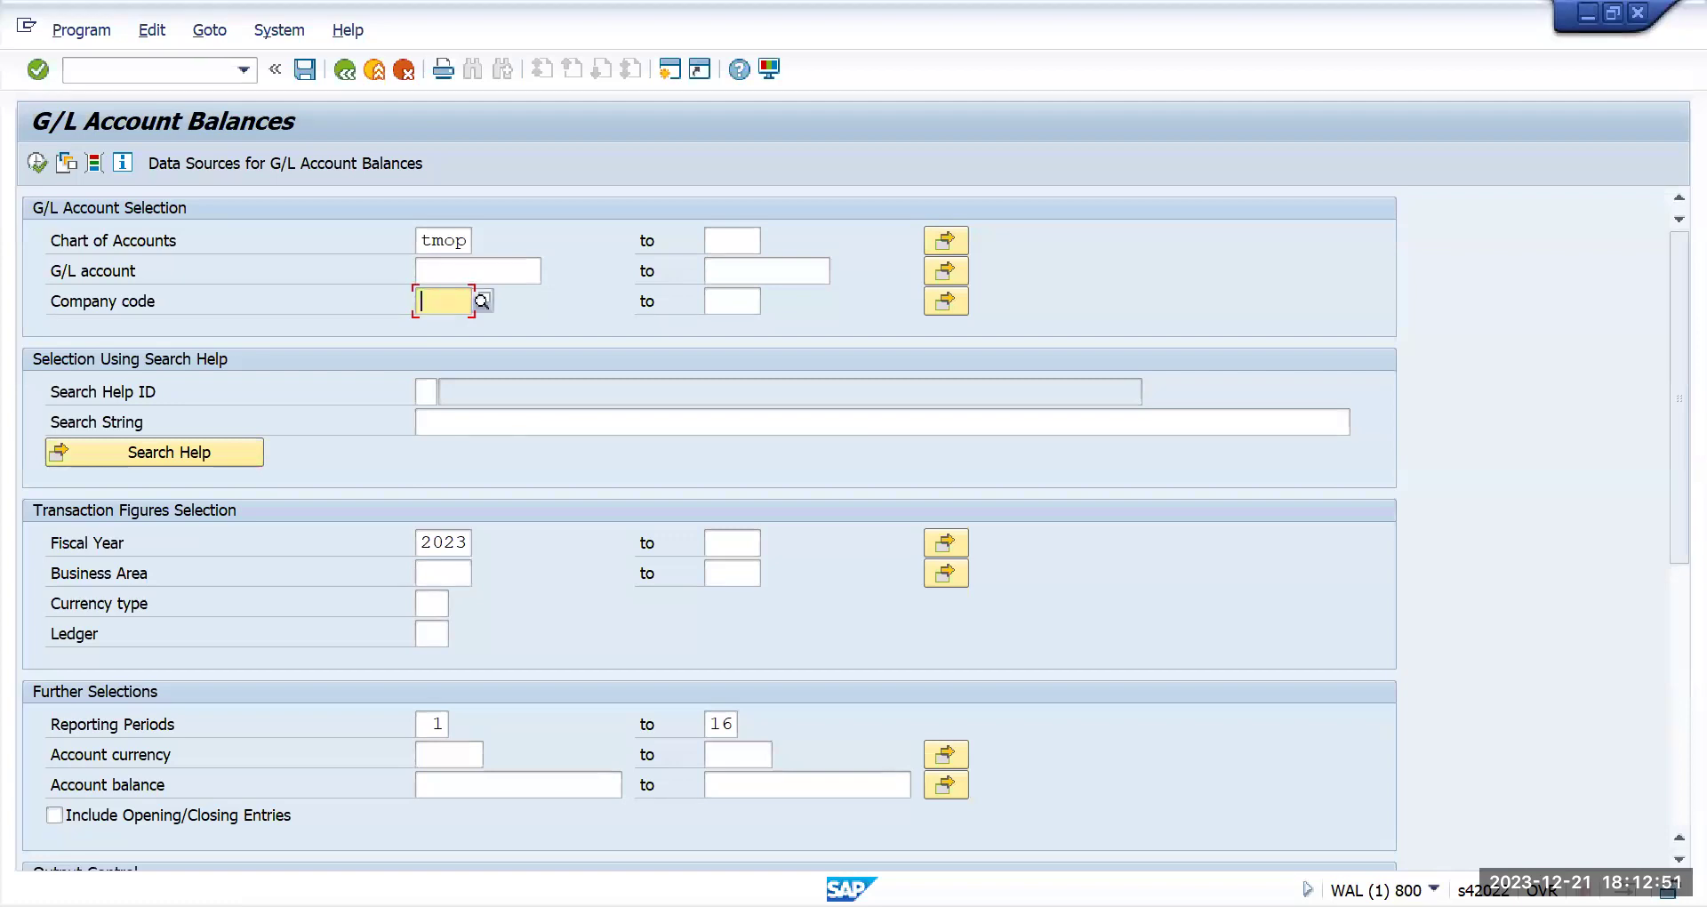
pyautogui.write('tmus')
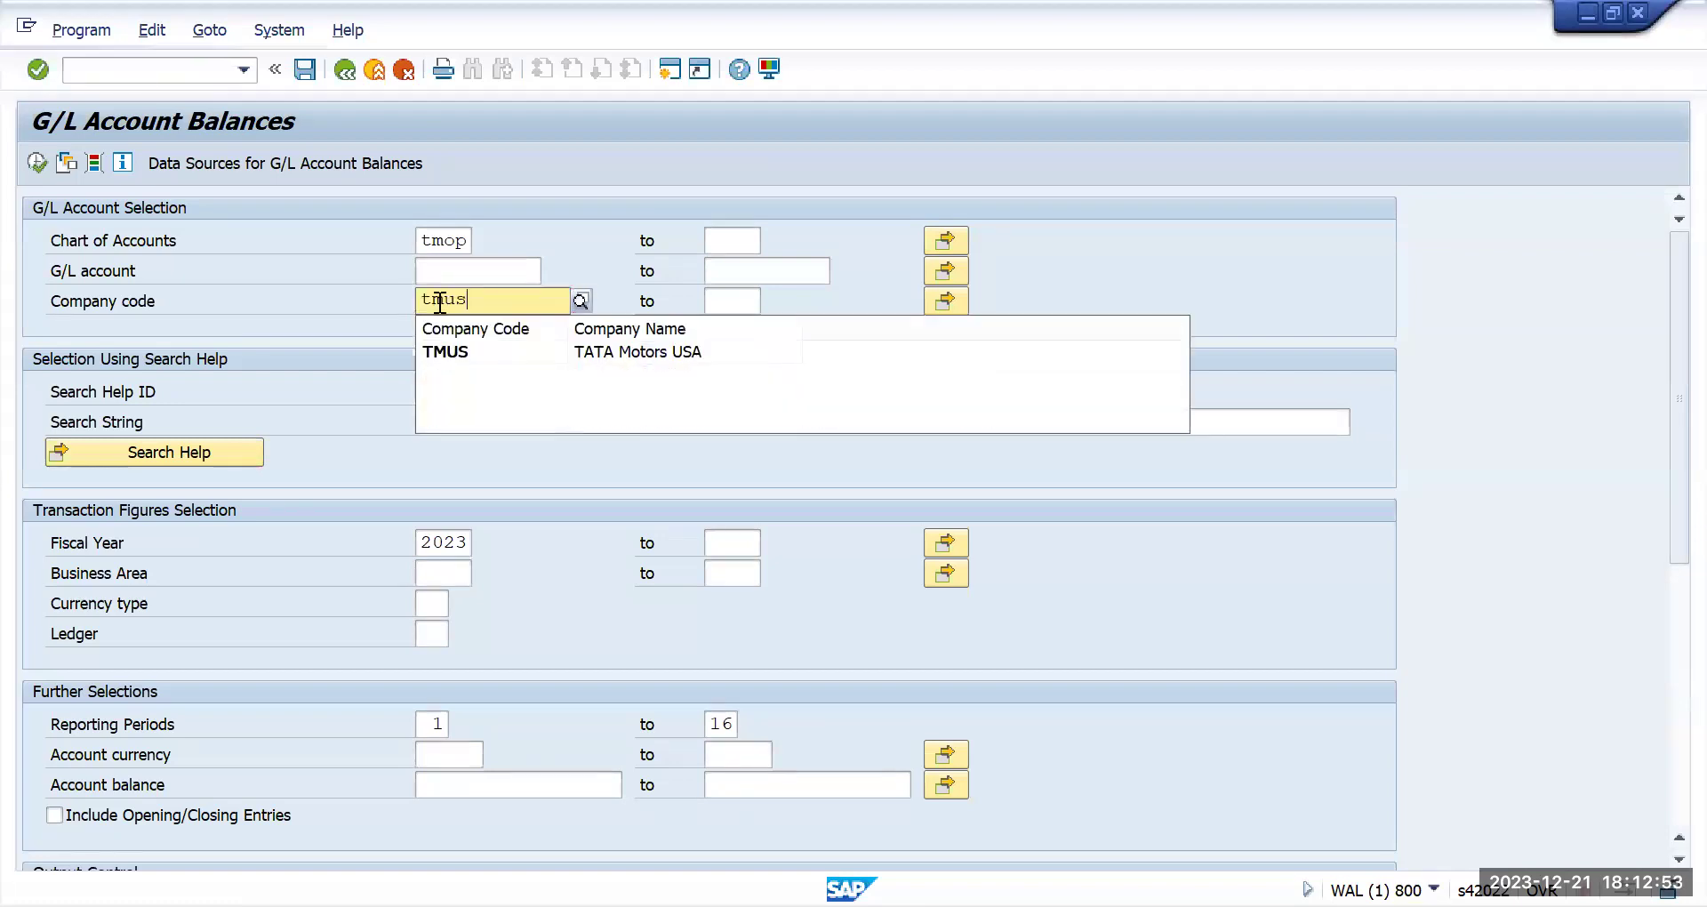
pyautogui.press('Tab')
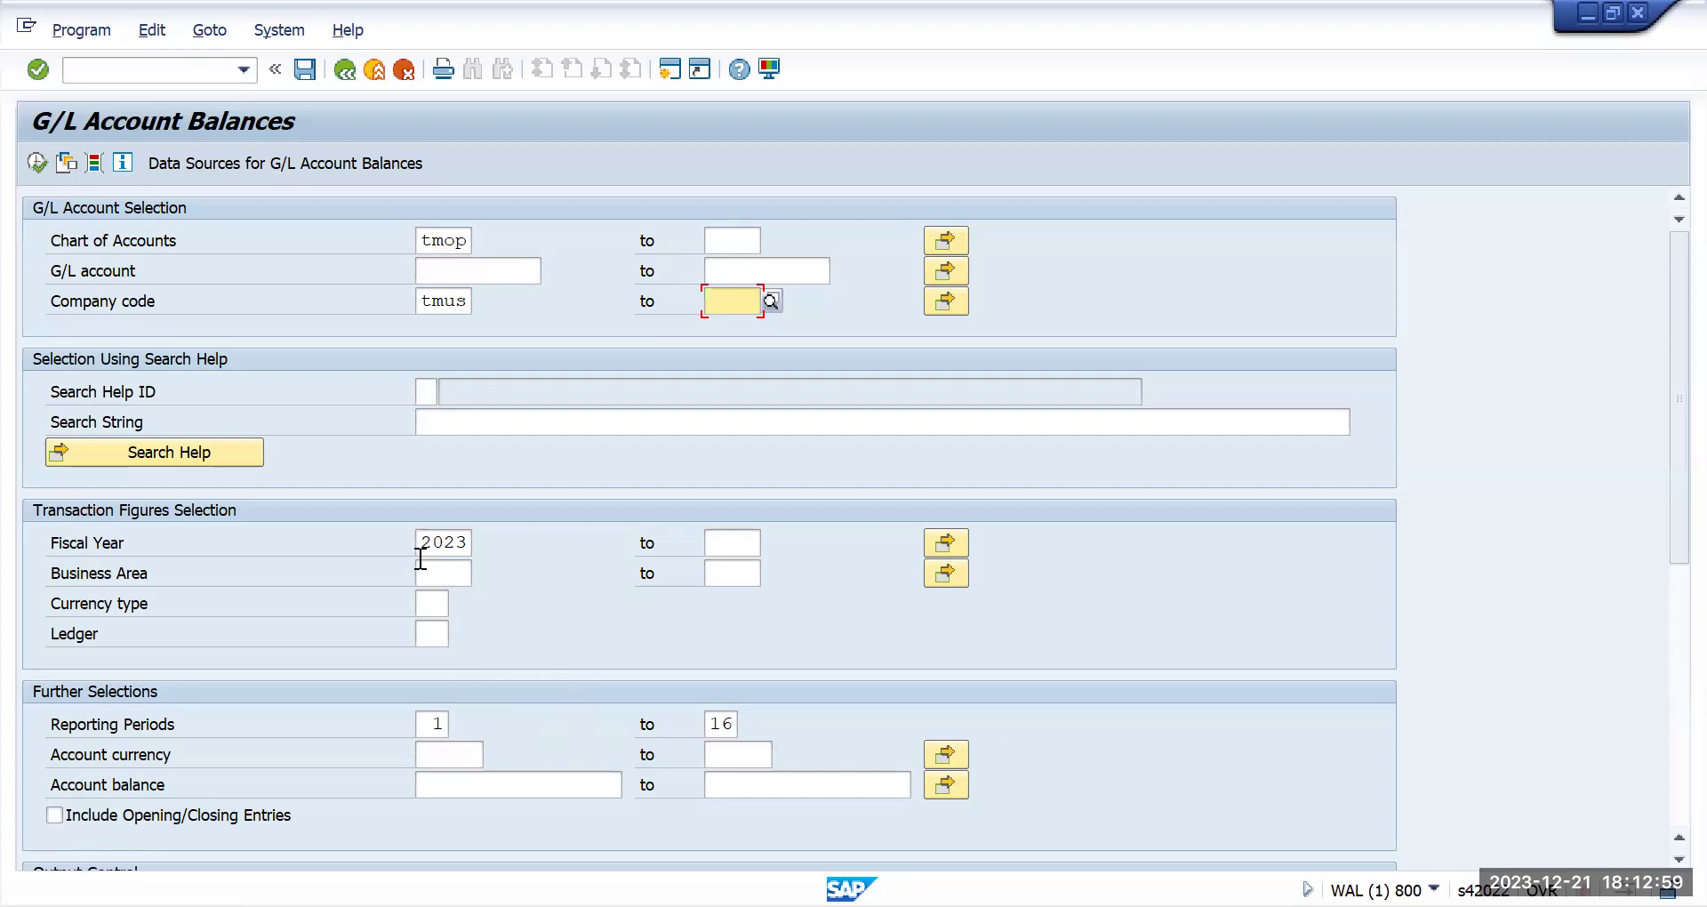
pyautogui.scroll(-3, 459, 589)
pyautogui.scroll(-5, 462, 589)
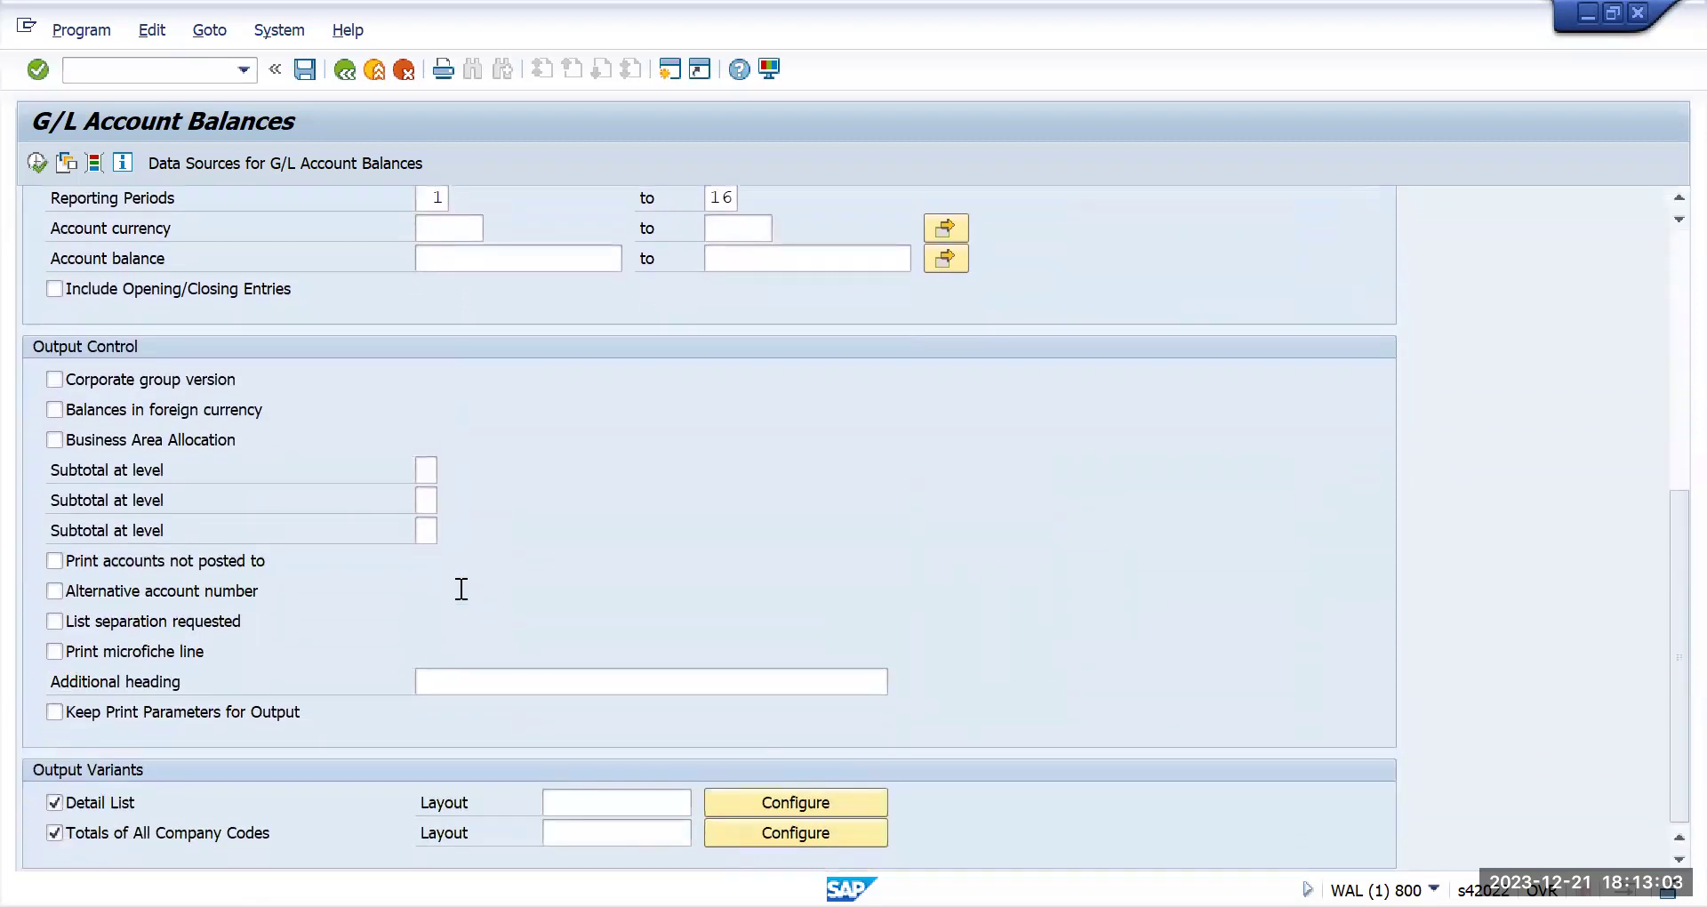
pyautogui.scroll(5, 462, 589)
pyautogui.scroll(3, 458, 588)
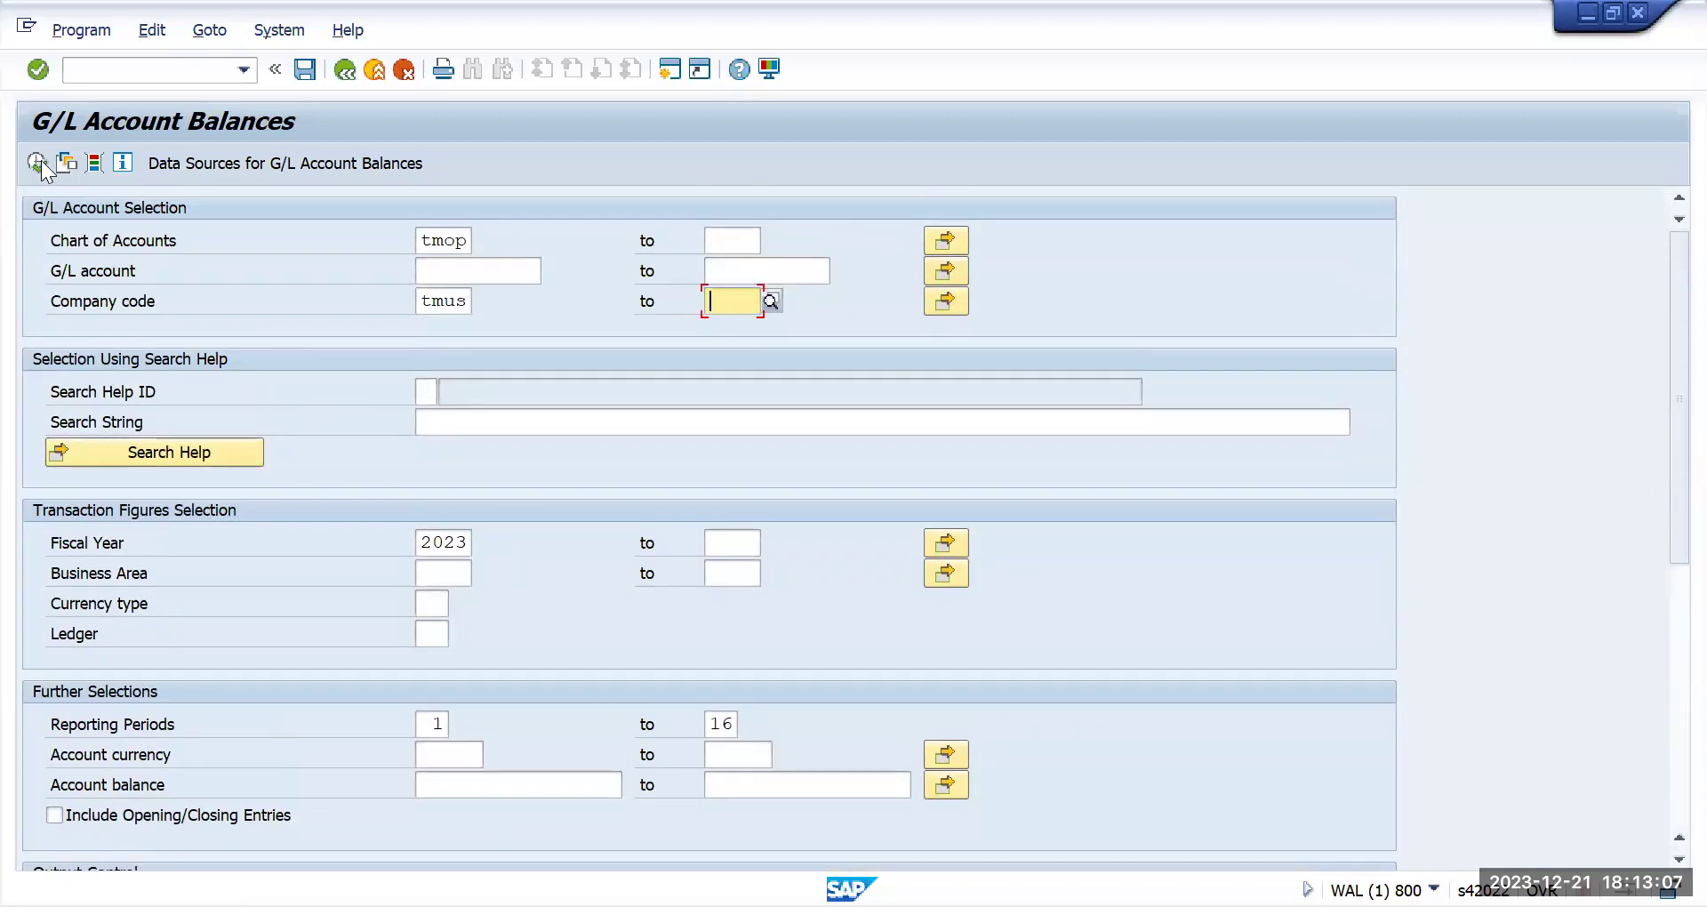
pyautogui.click(197, 458)
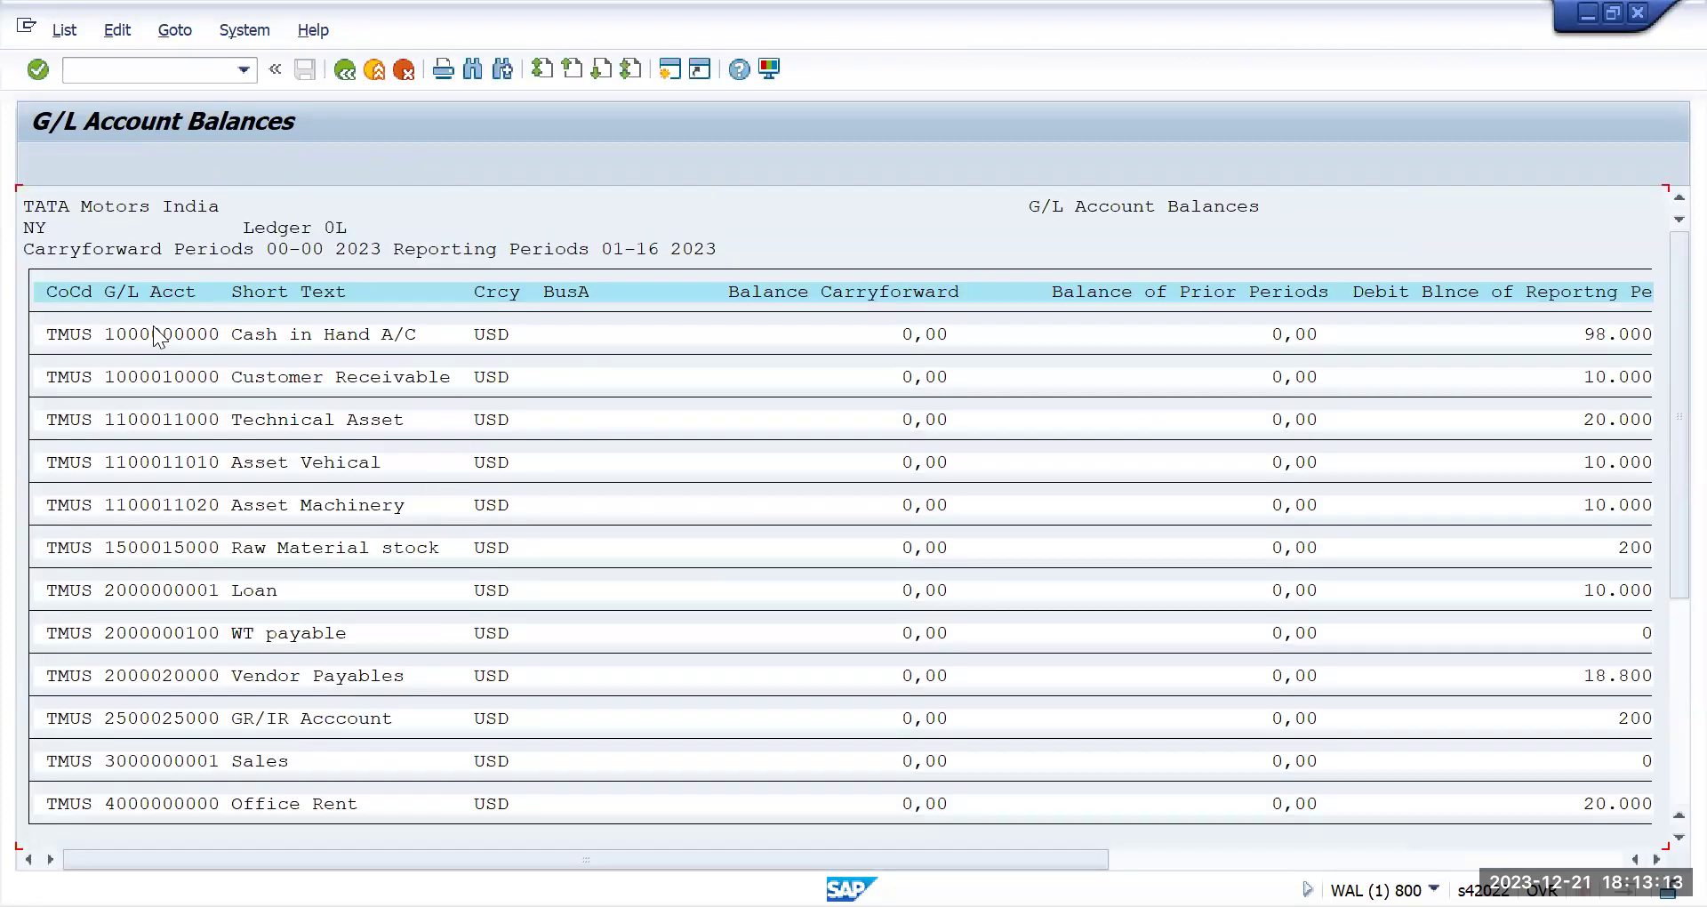
pyautogui.click(885, 336)
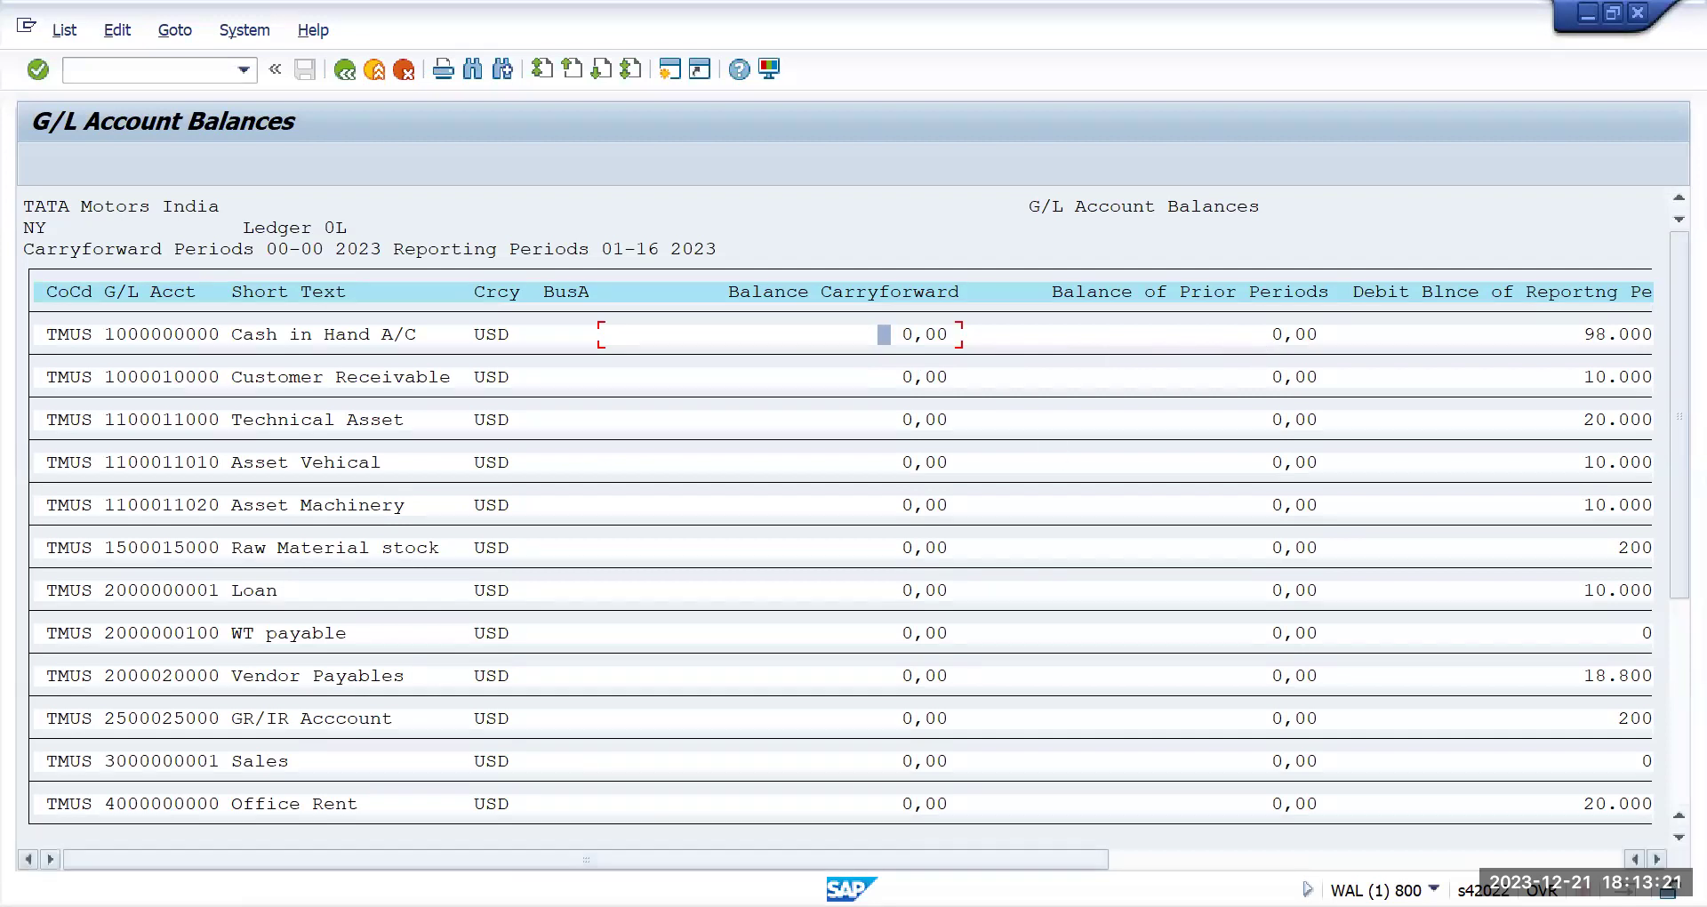
pyautogui.moveTo(1097, 848); pyautogui.dragTo(1281, 848)
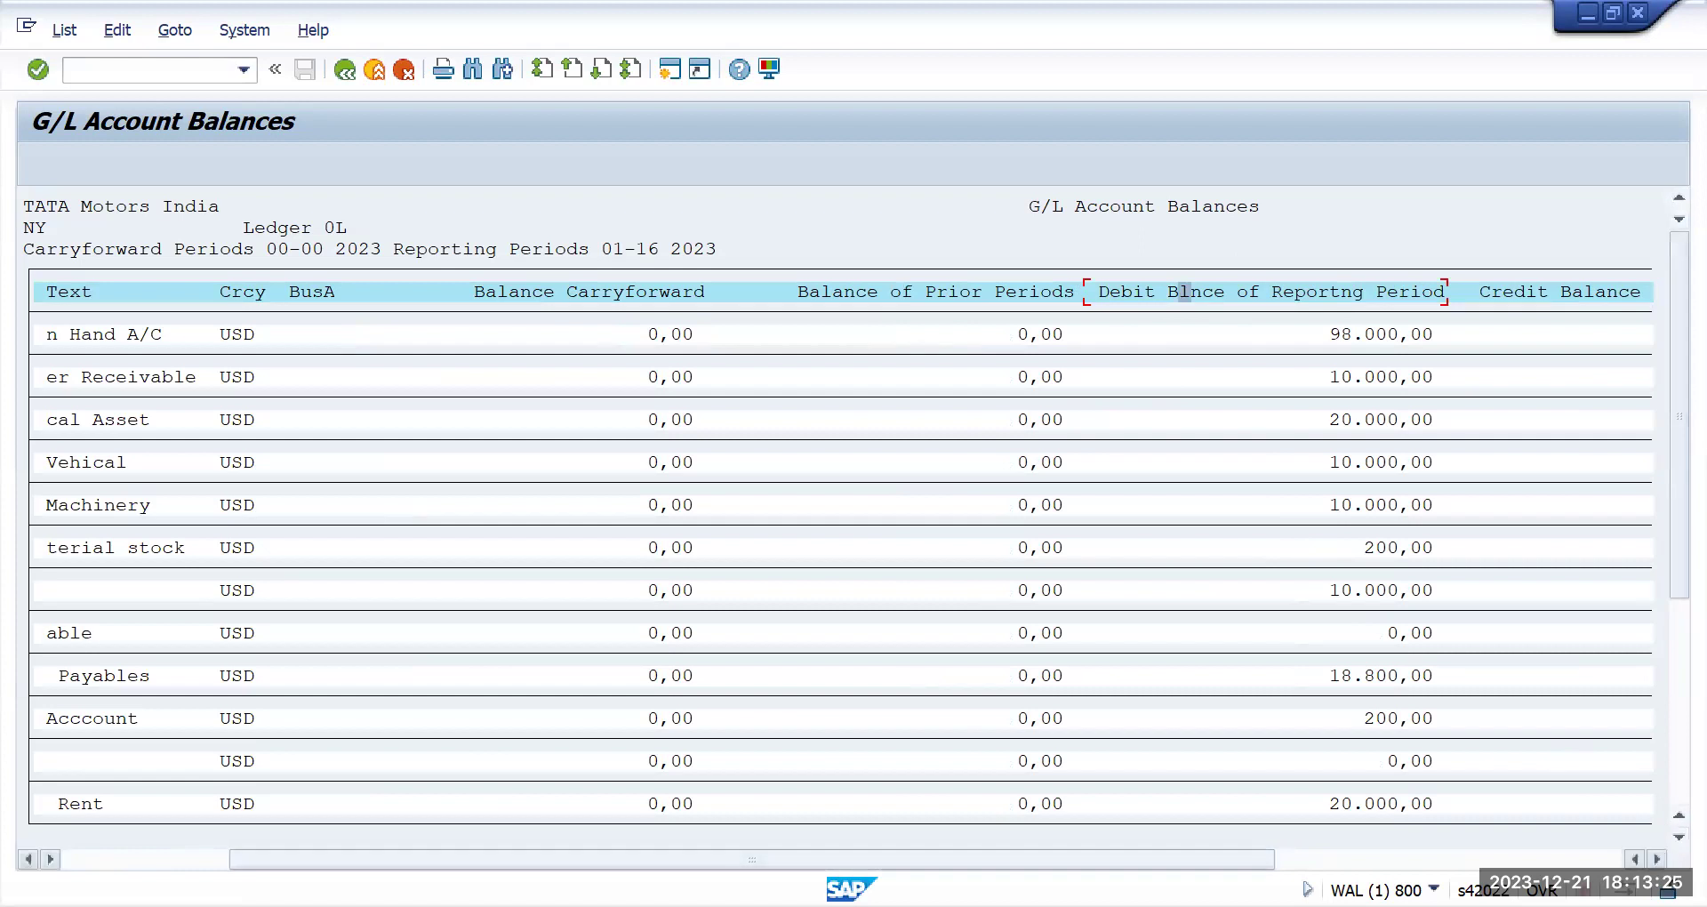
pyautogui.click(1656, 859)
pyautogui.click(1656, 859)
pyautogui.click(1656, 859)
pyautogui.click(1655, 859)
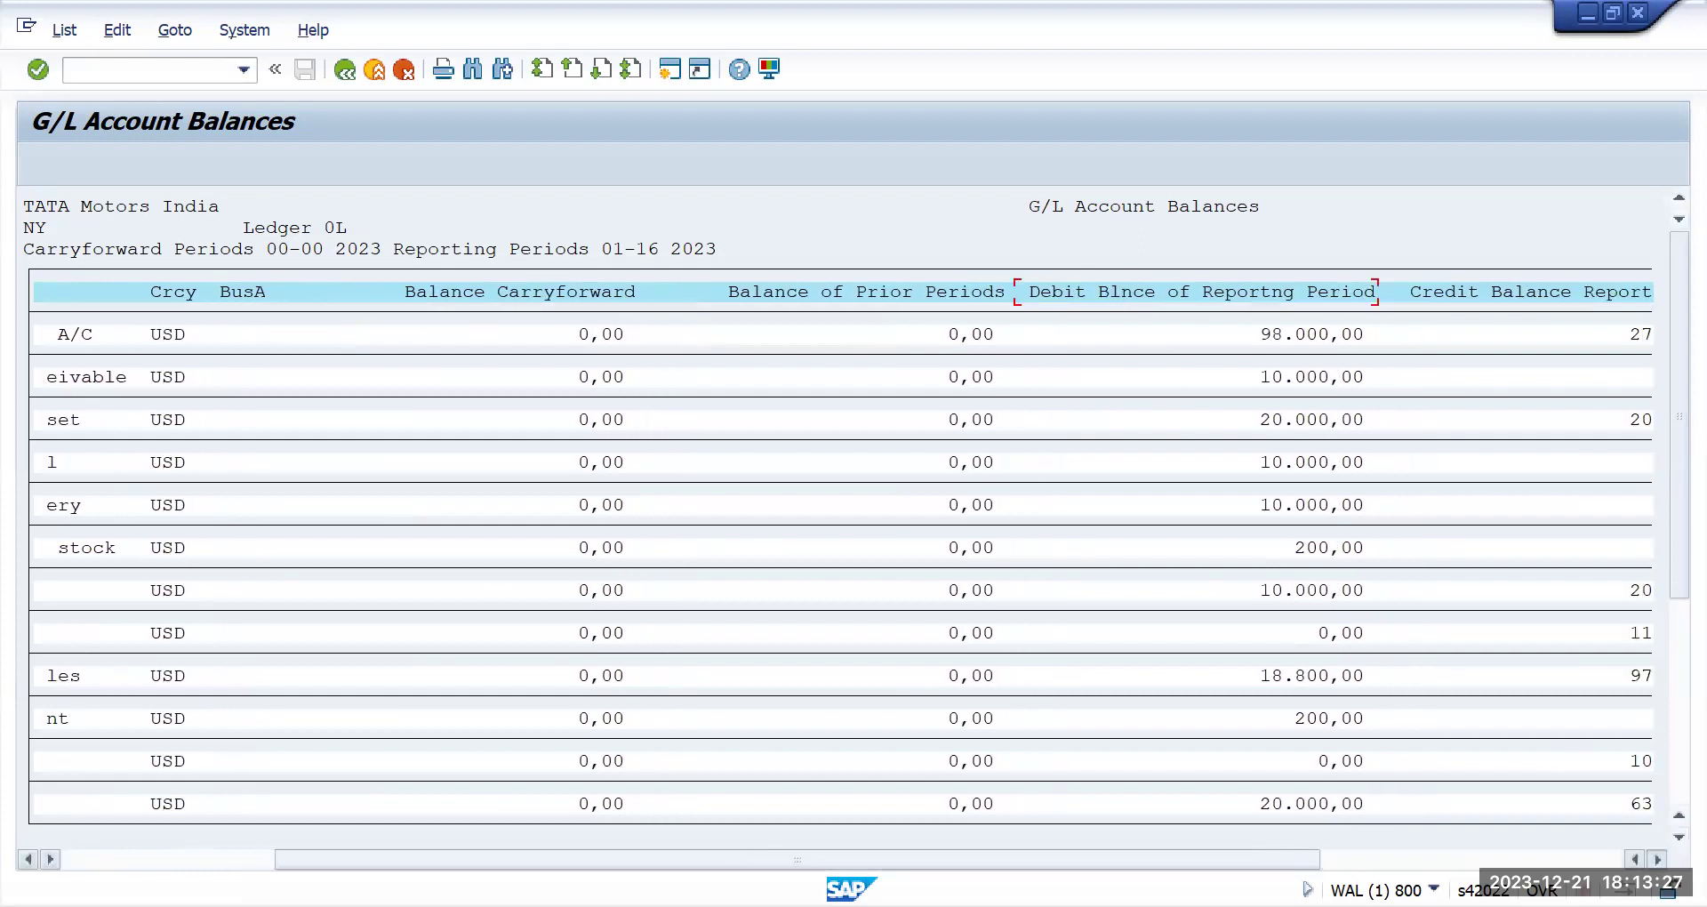
pyautogui.click(1656, 859)
pyautogui.hscroll(10, 1138, 576)
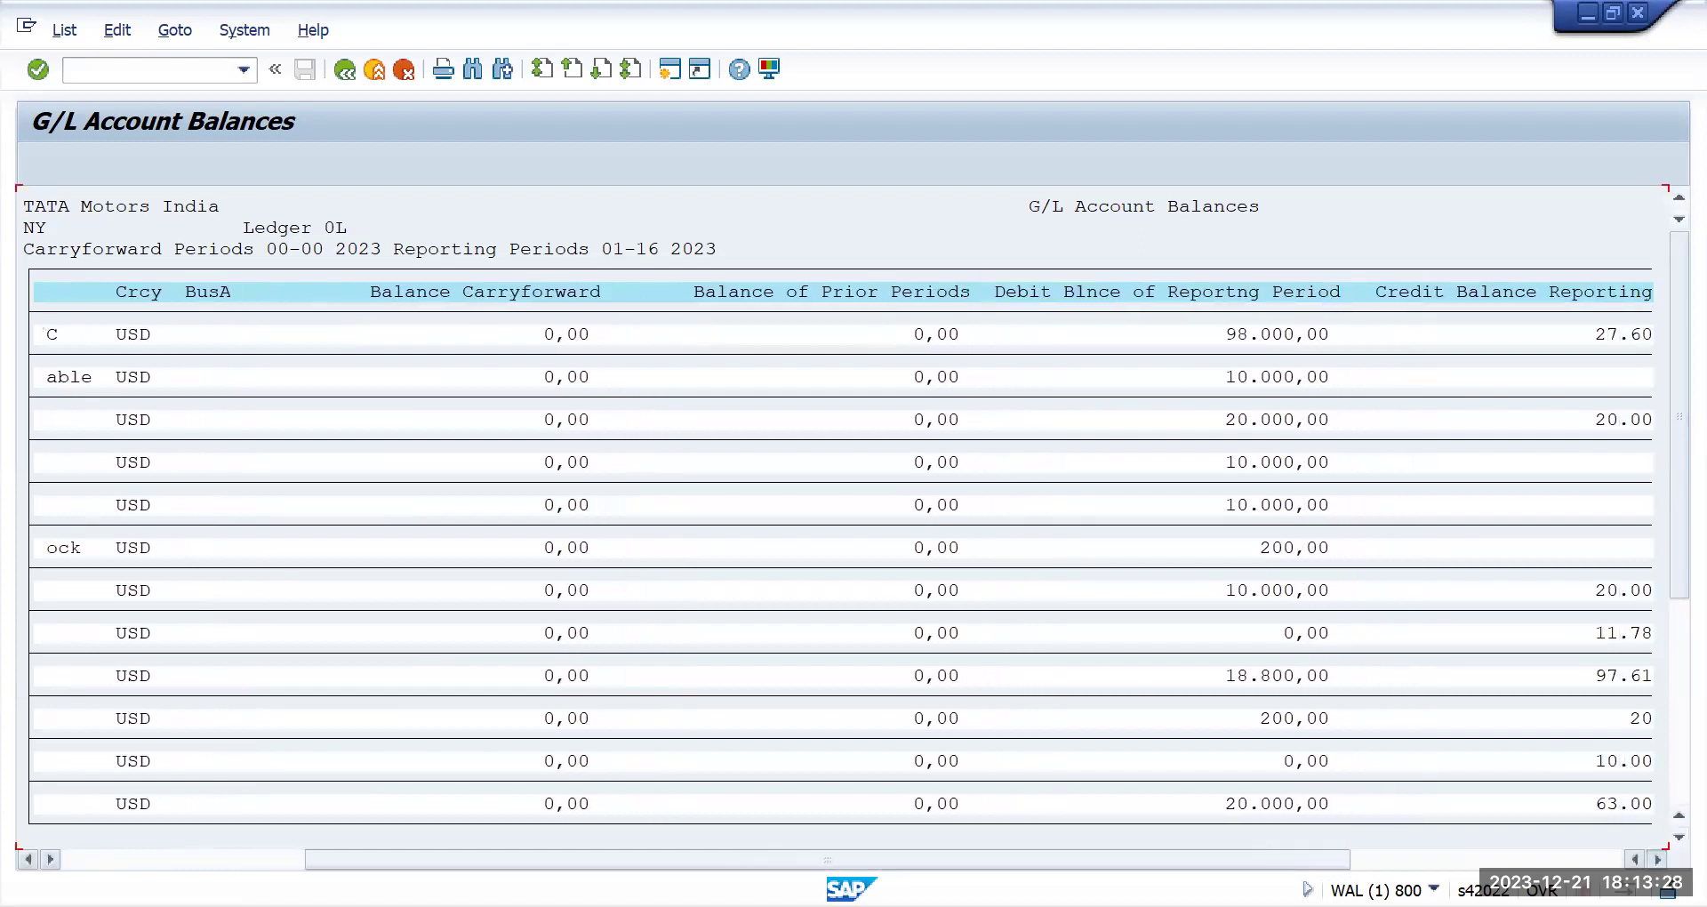
pyautogui.click(1057, 294)
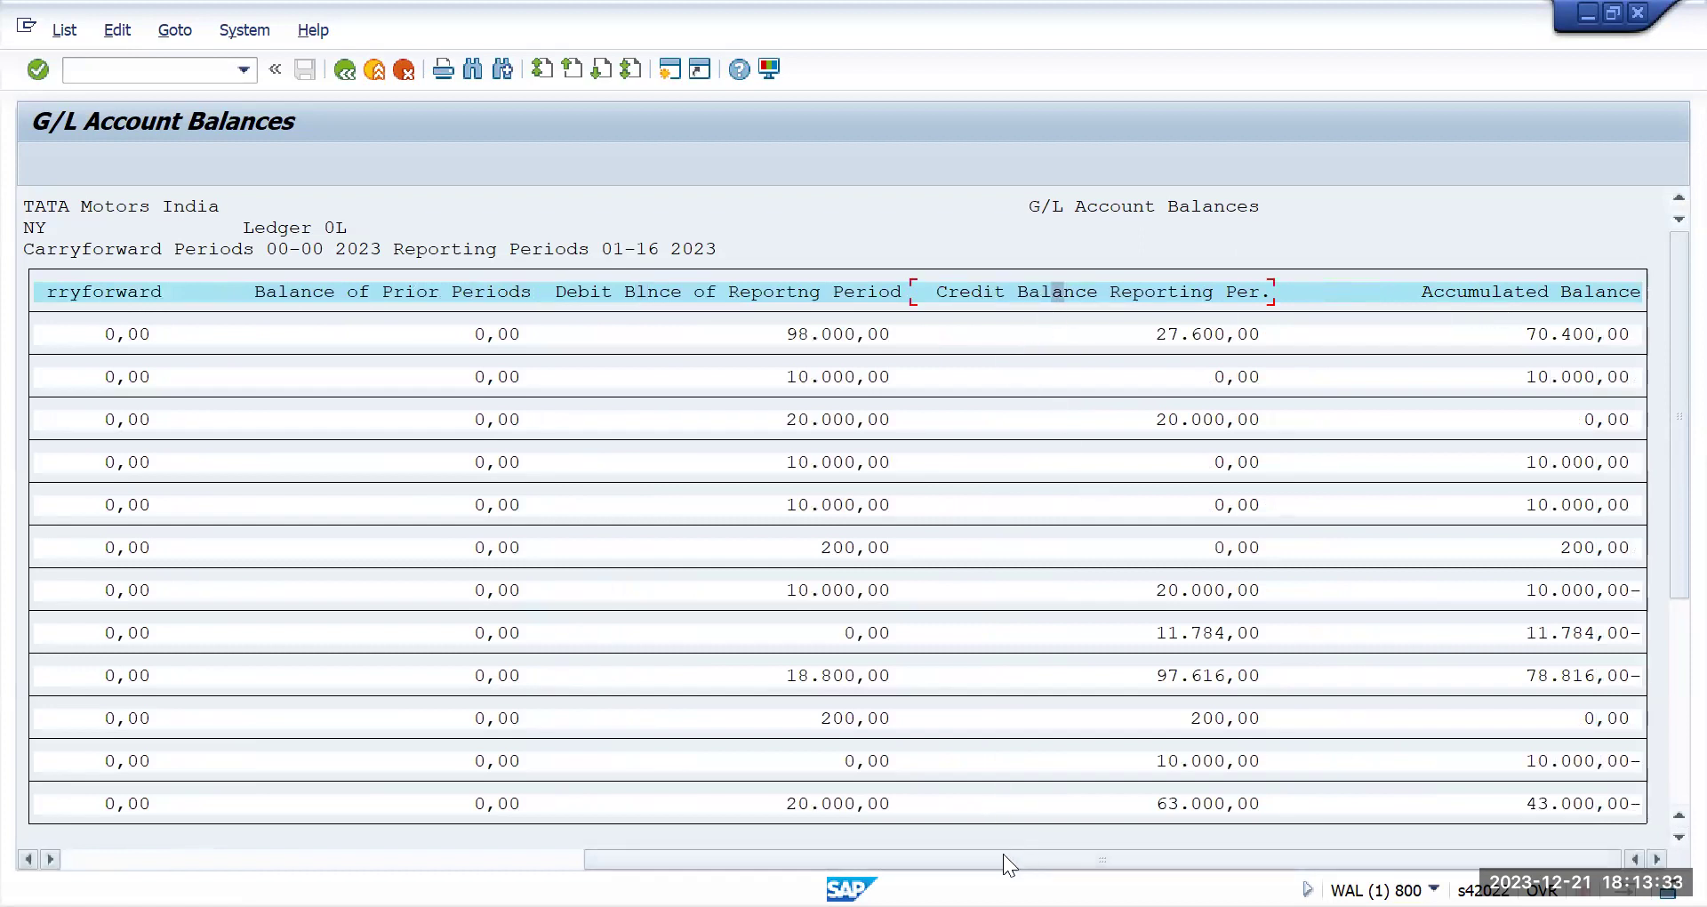
pyautogui.moveTo(836, 859); pyautogui.dragTo(313, 859)
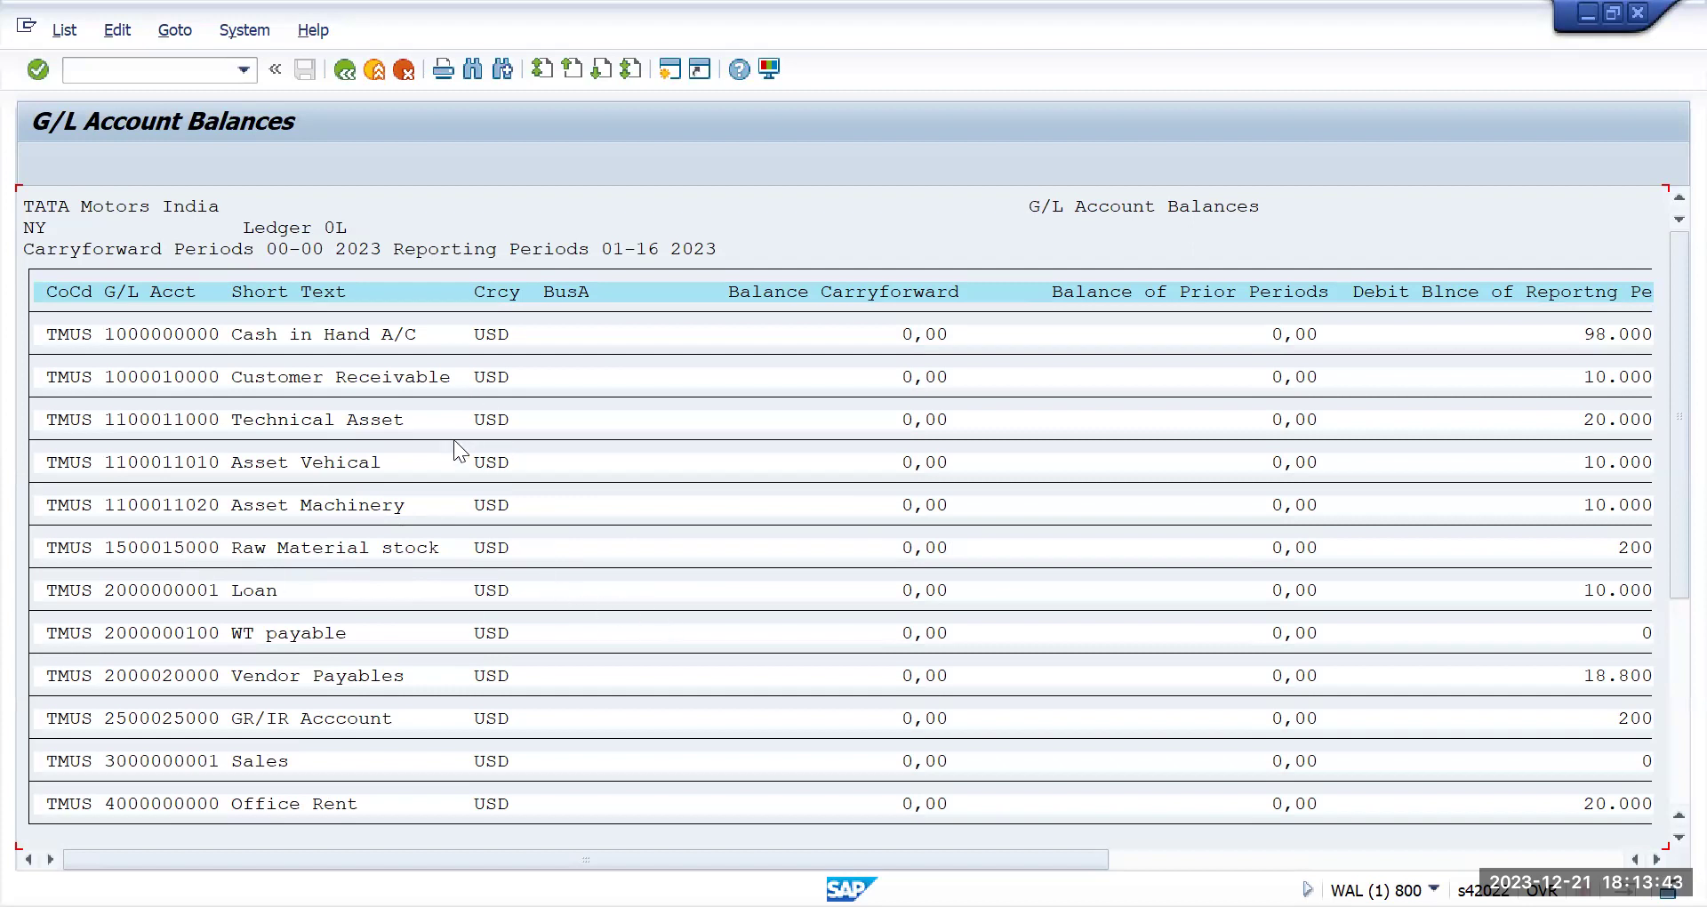
# Go back to the selection screen, set ledger 2L and execute the TMUS balances report
pyautogui.press('F3')
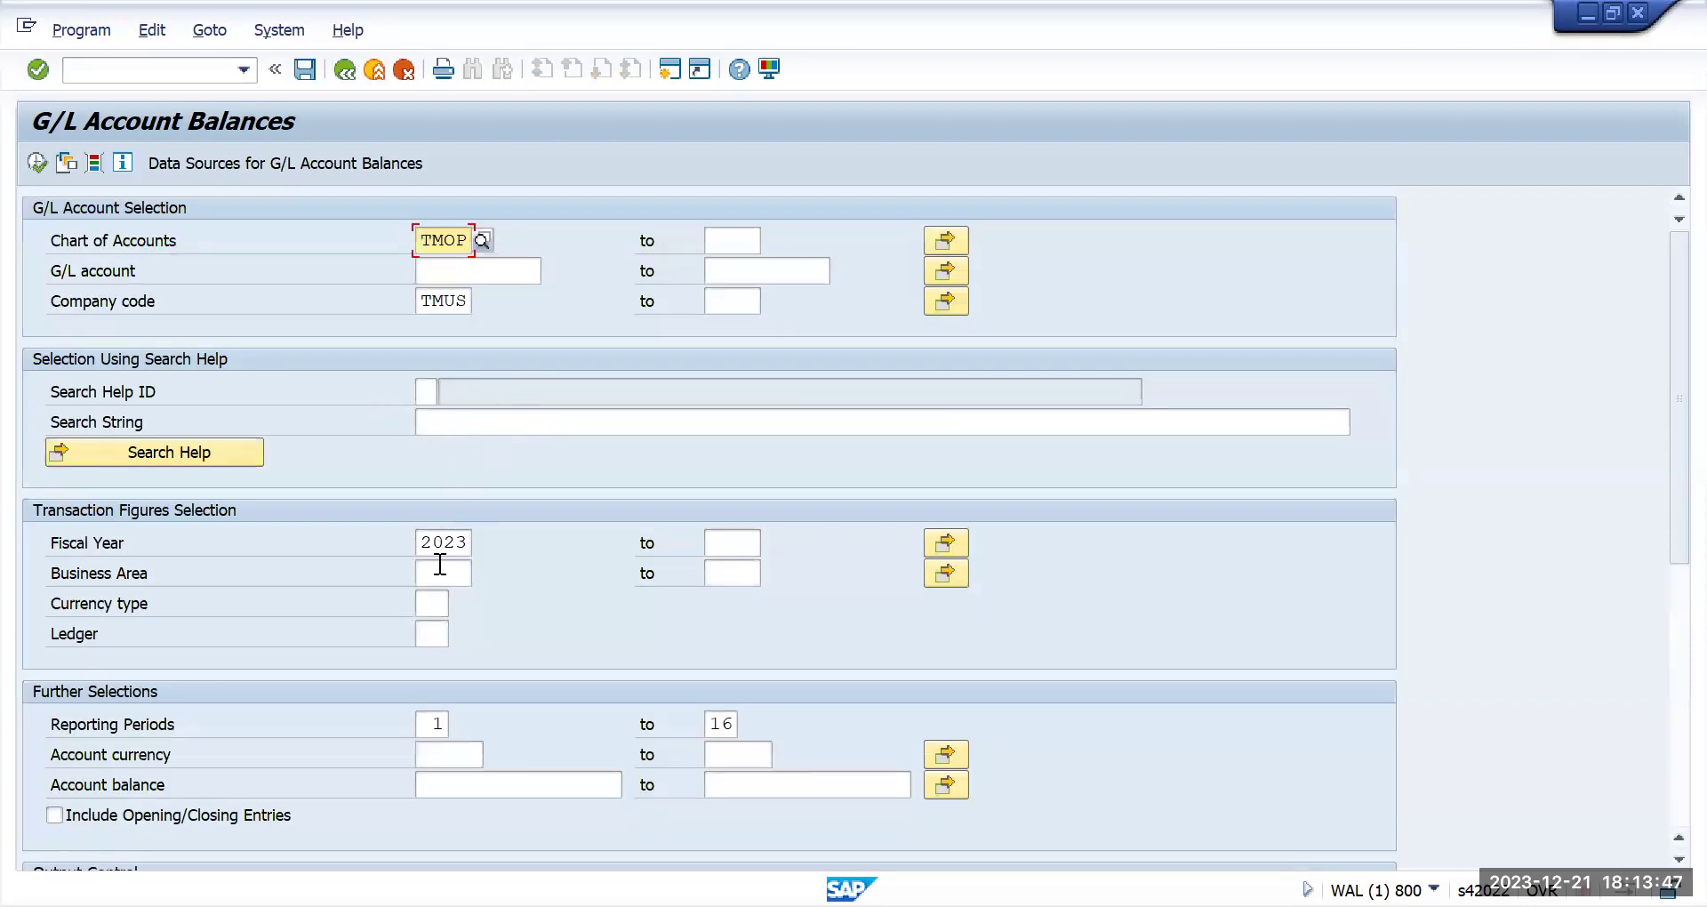
pyautogui.click(431, 603)
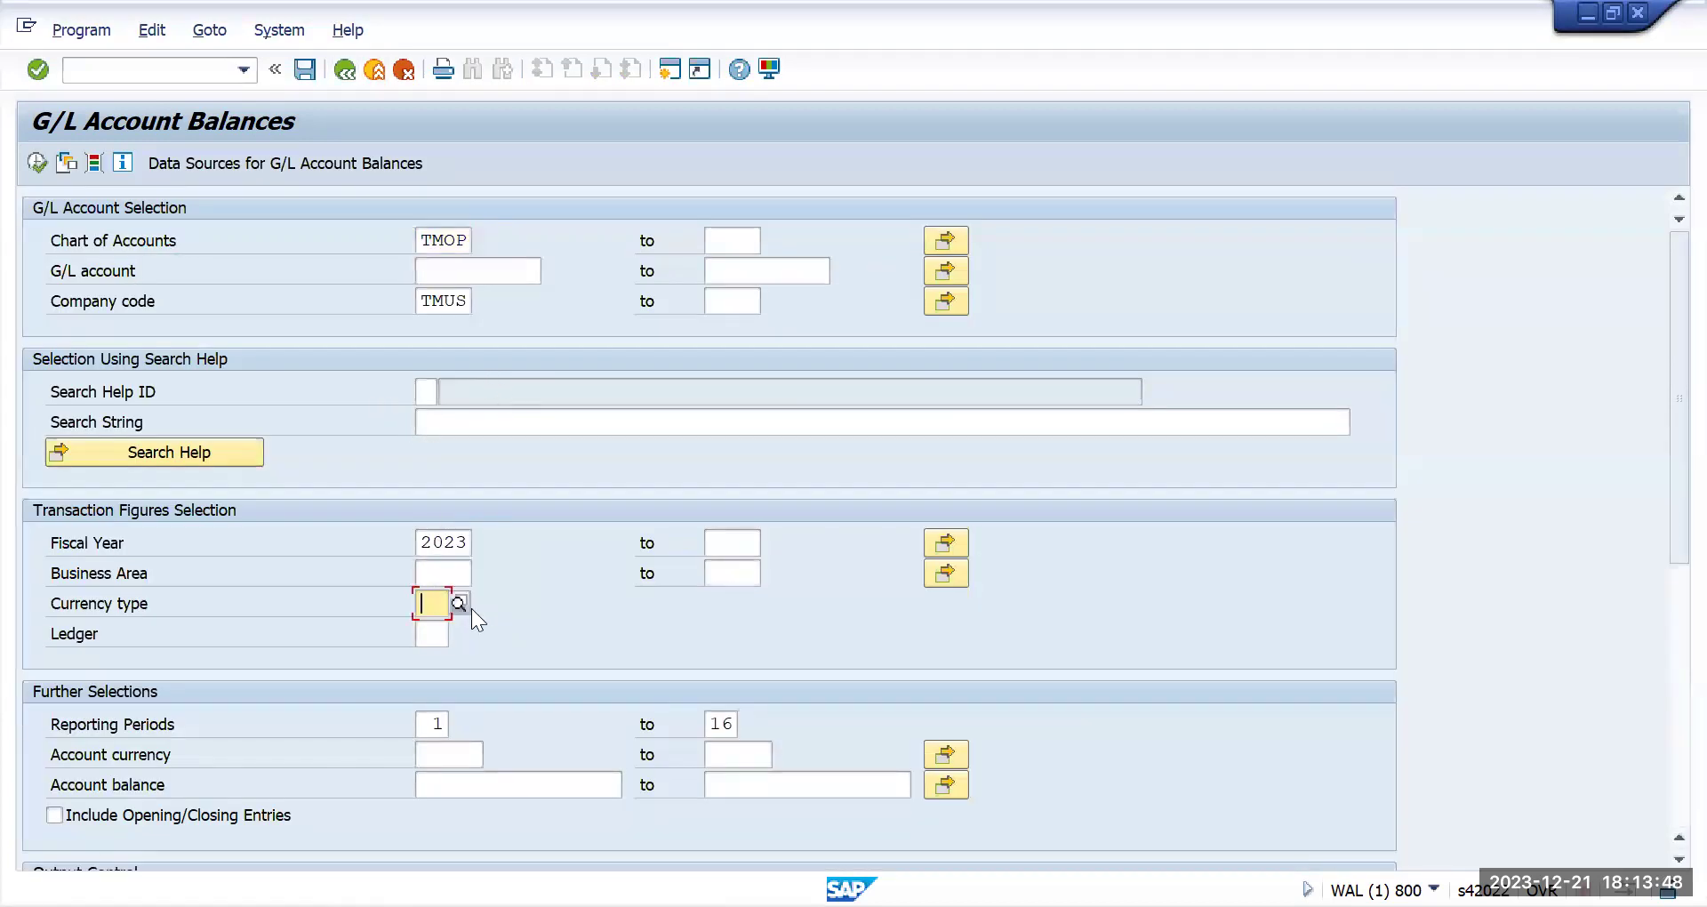
pyautogui.click(433, 642)
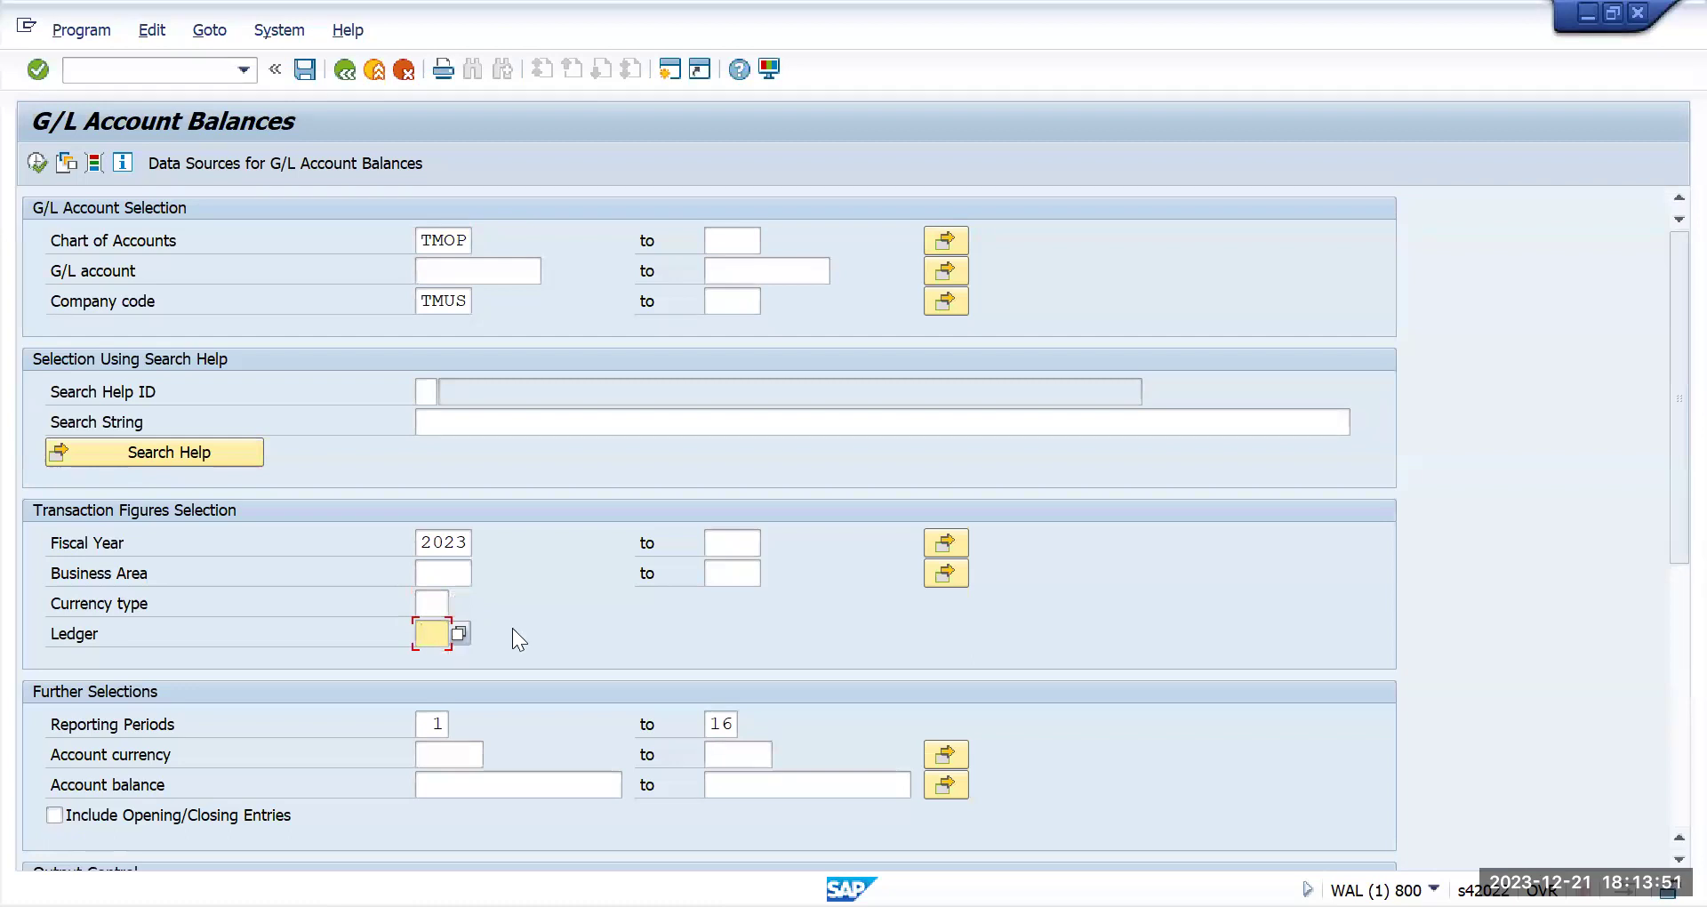
pyautogui.write('2')
pyautogui.write('1')
pyautogui.click(44, 163)
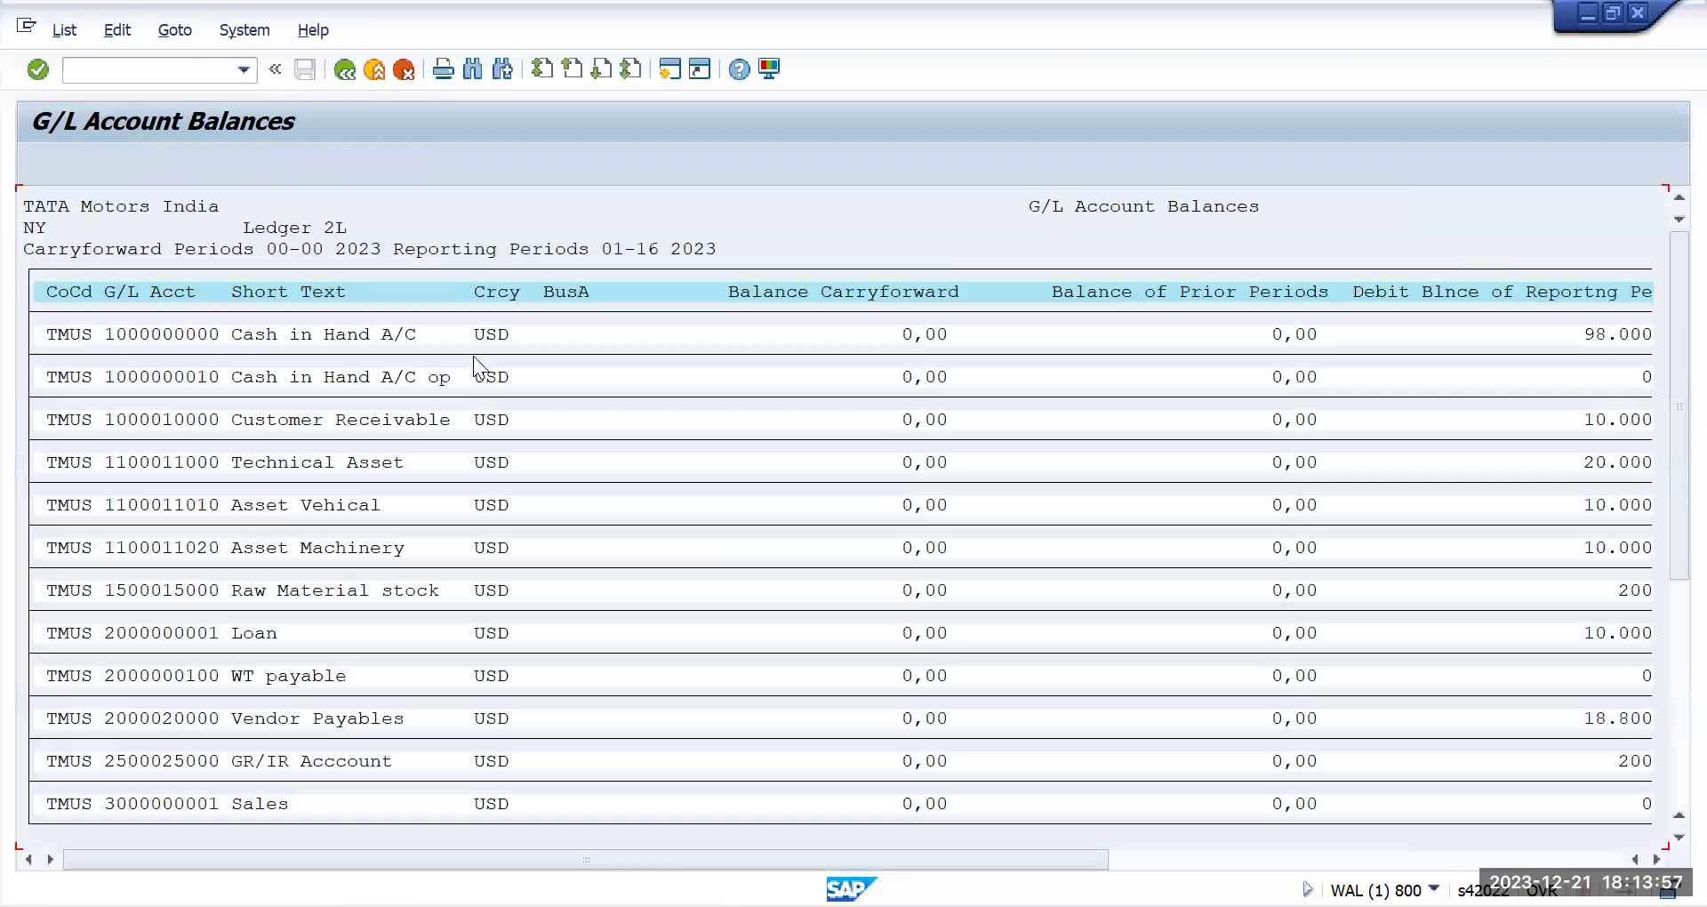
pyautogui.click(237, 231)
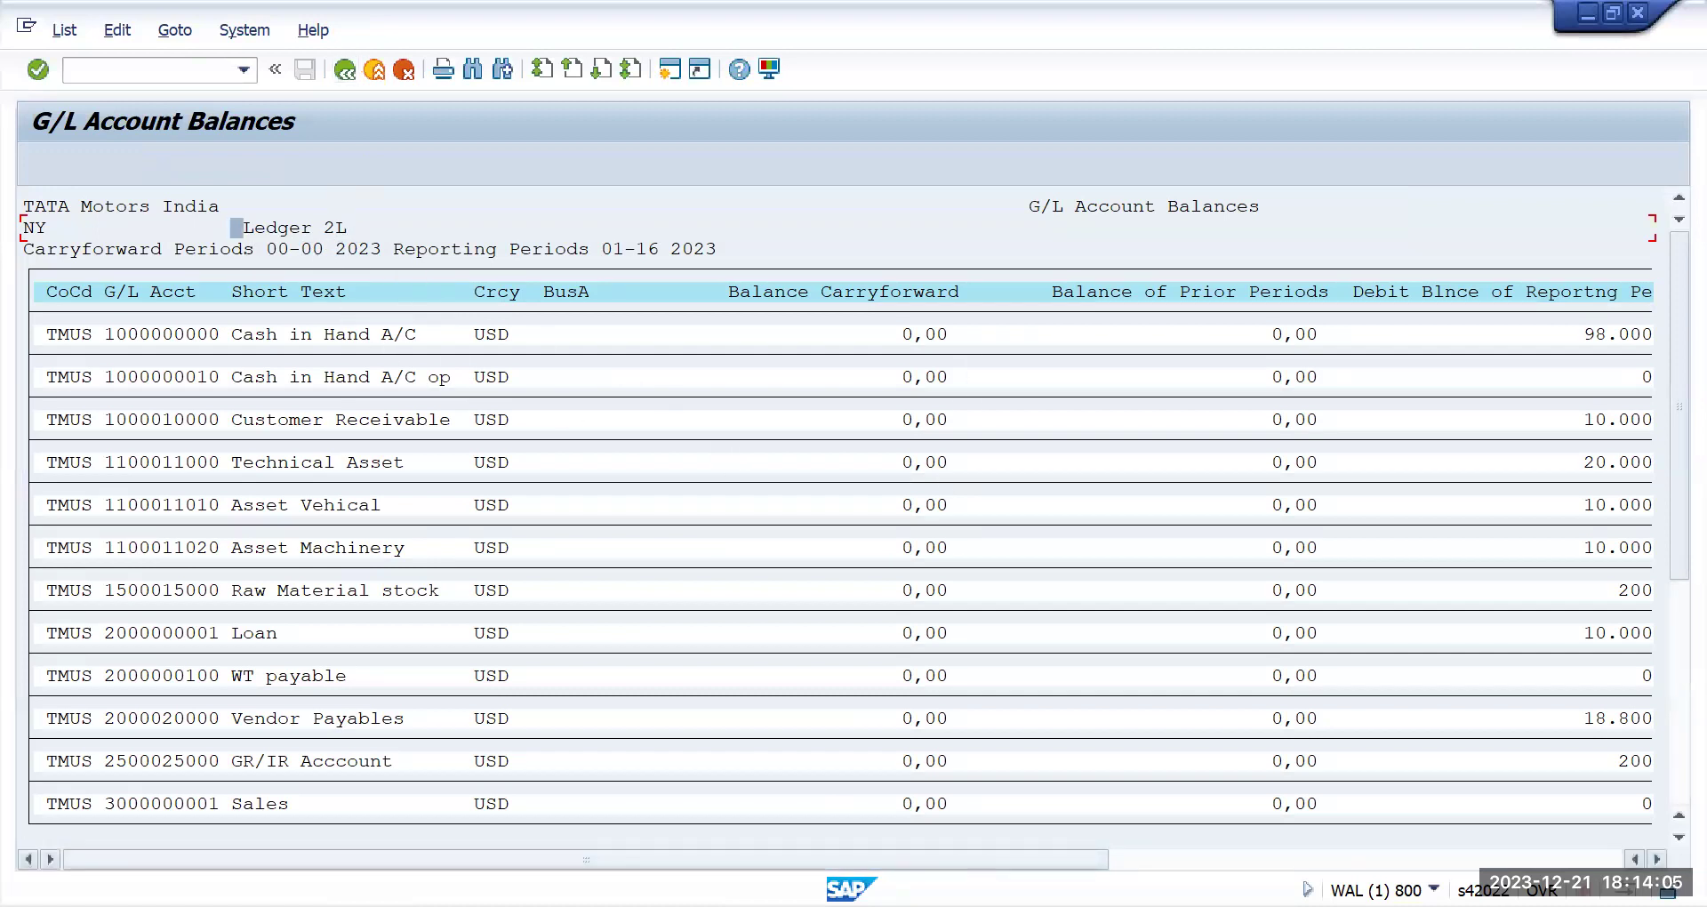
pyautogui.click(494, 377)
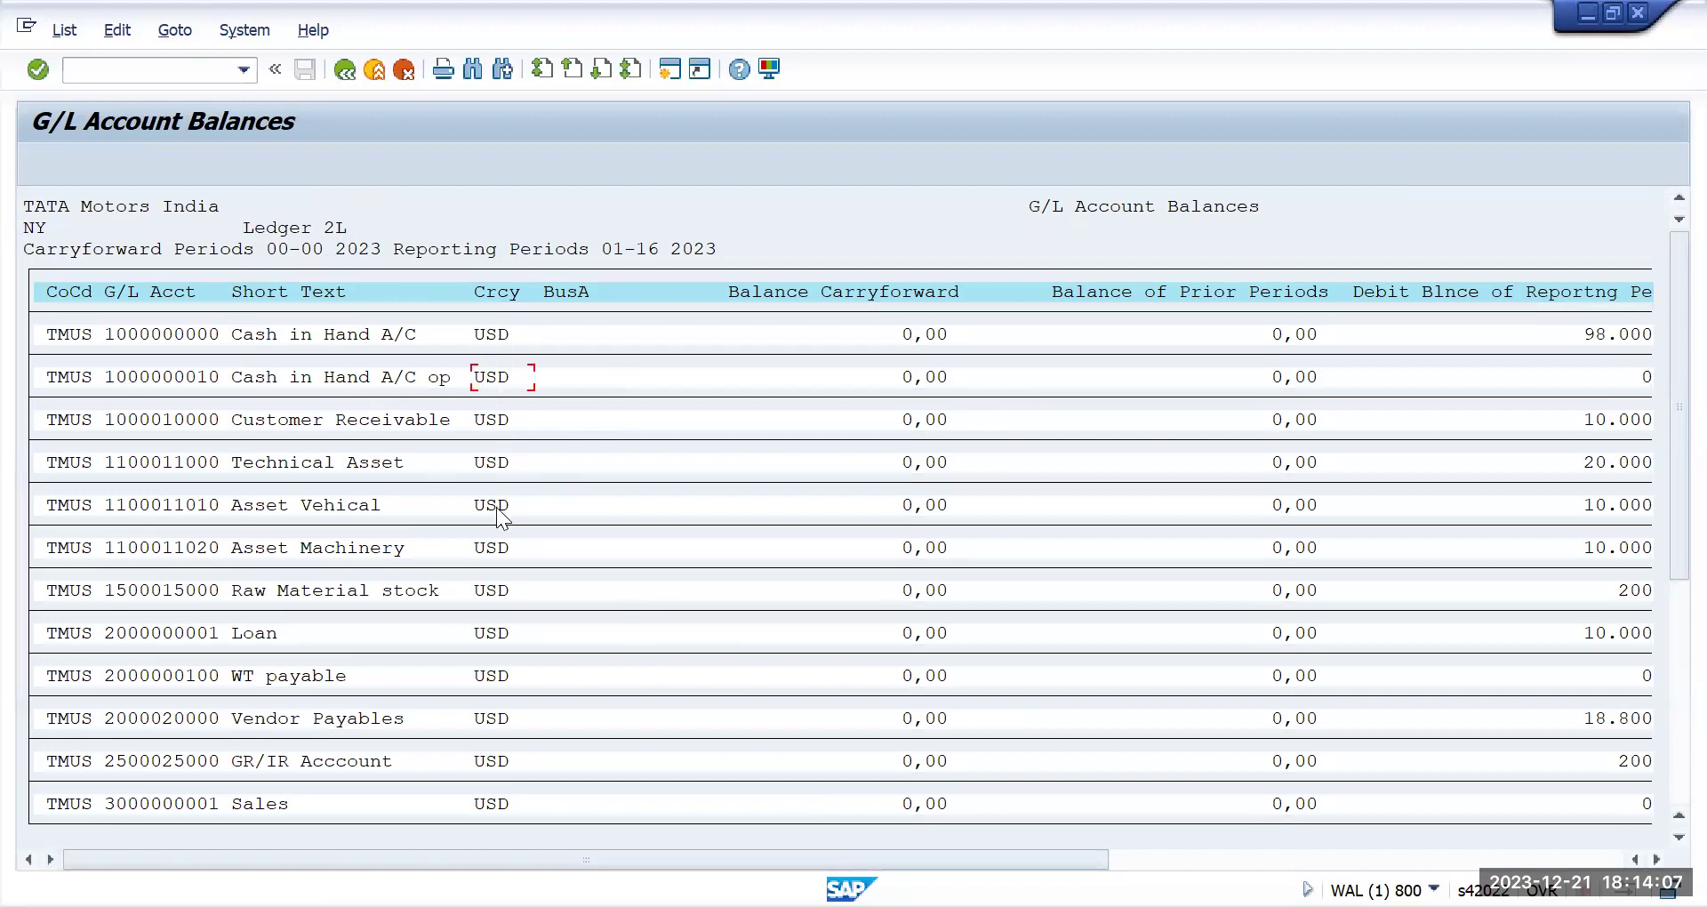
# Rerun the ledger 2L report with currency type 30, review the INR list, then go back
pyautogui.press('F3')
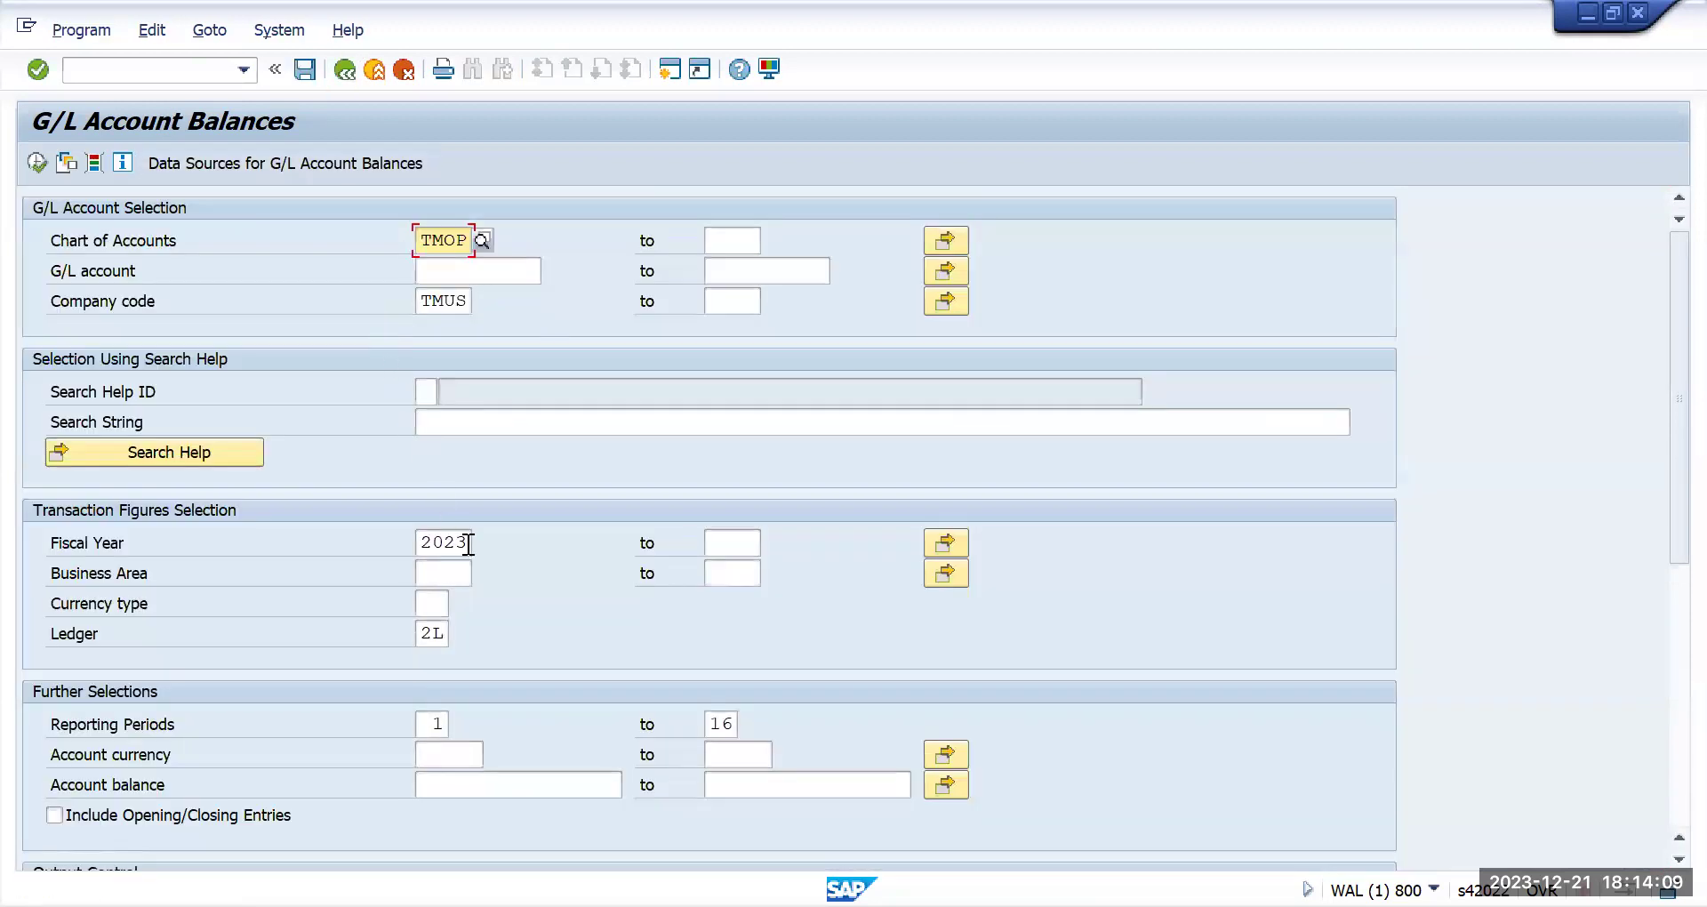
pyautogui.click(433, 601)
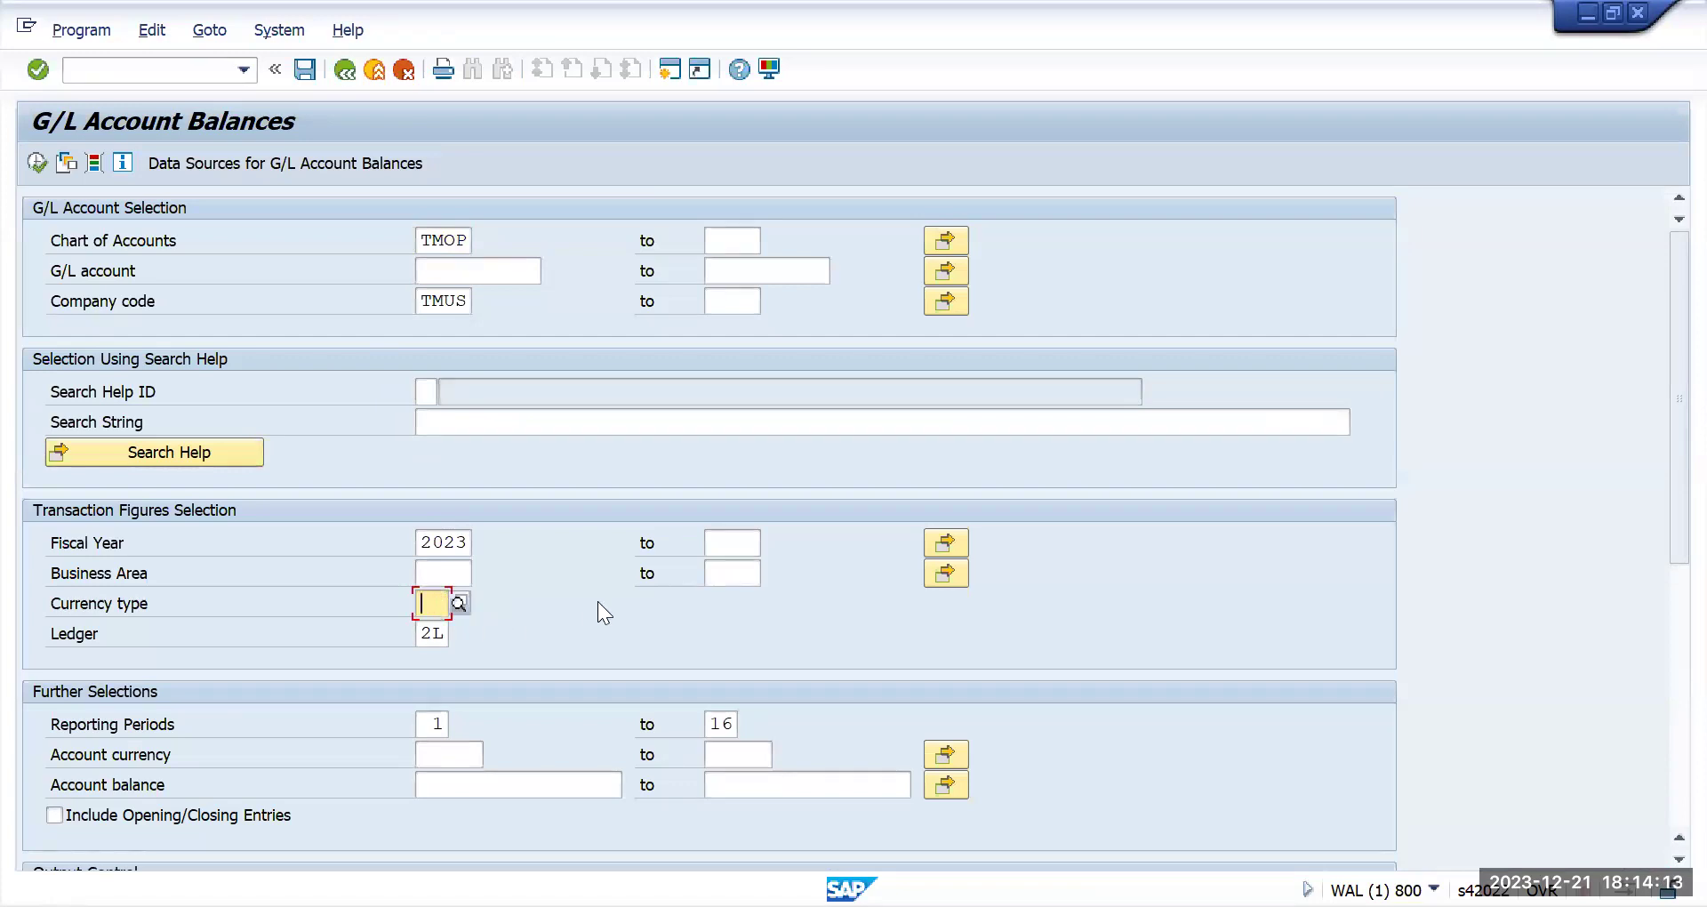
pyautogui.write('30')
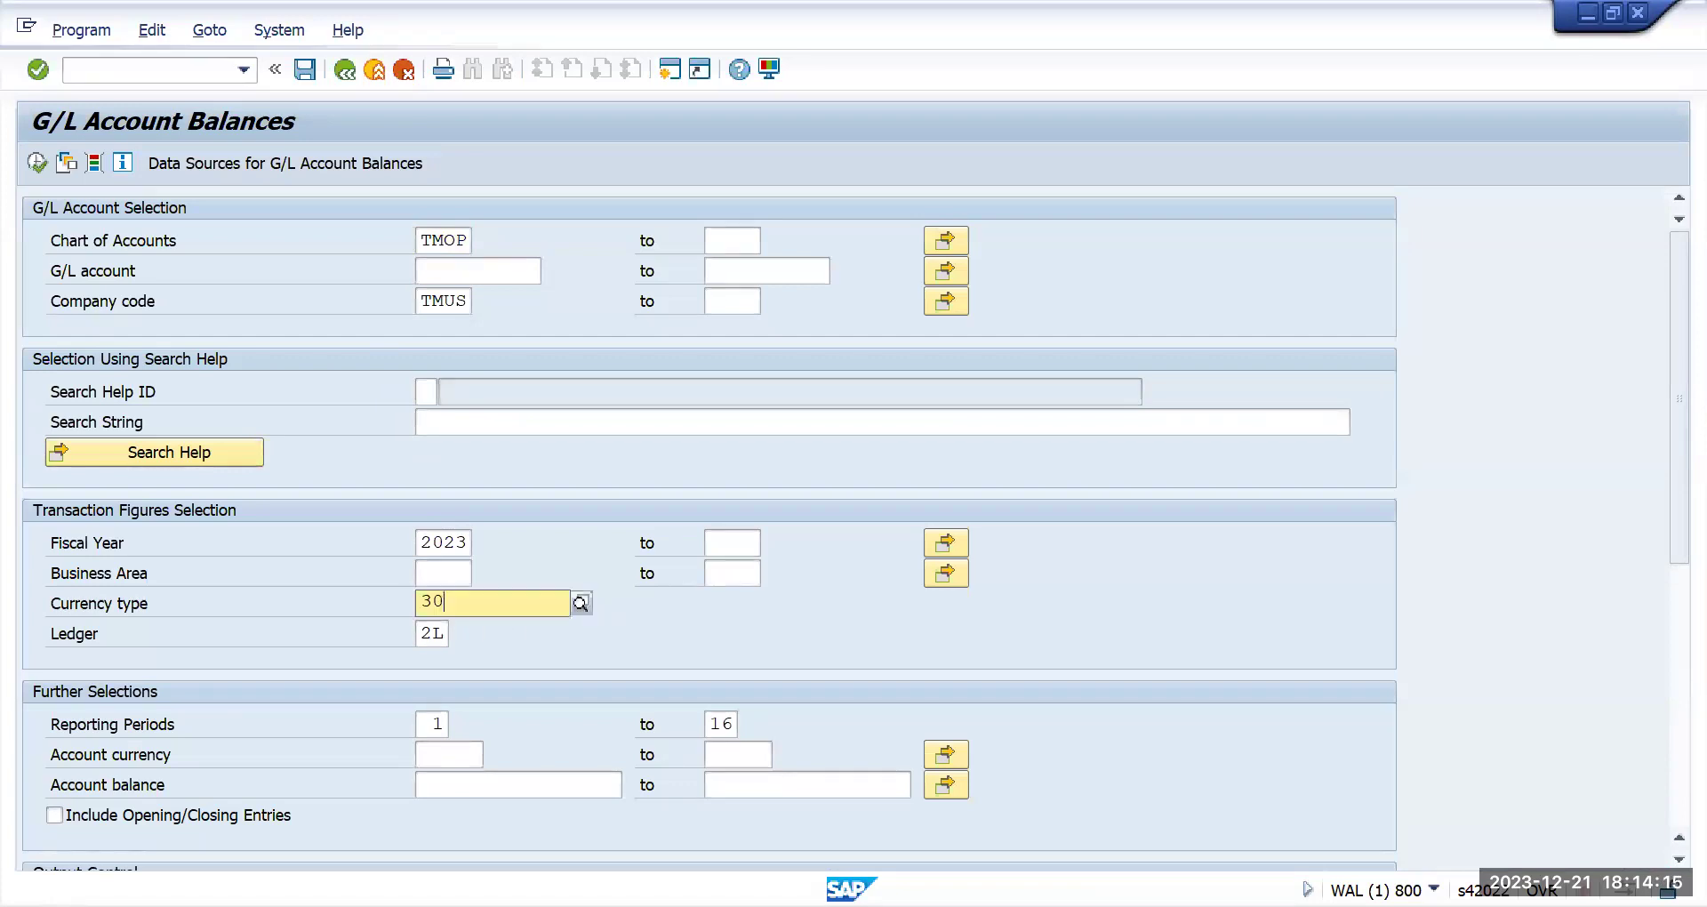
pyautogui.press('Return')
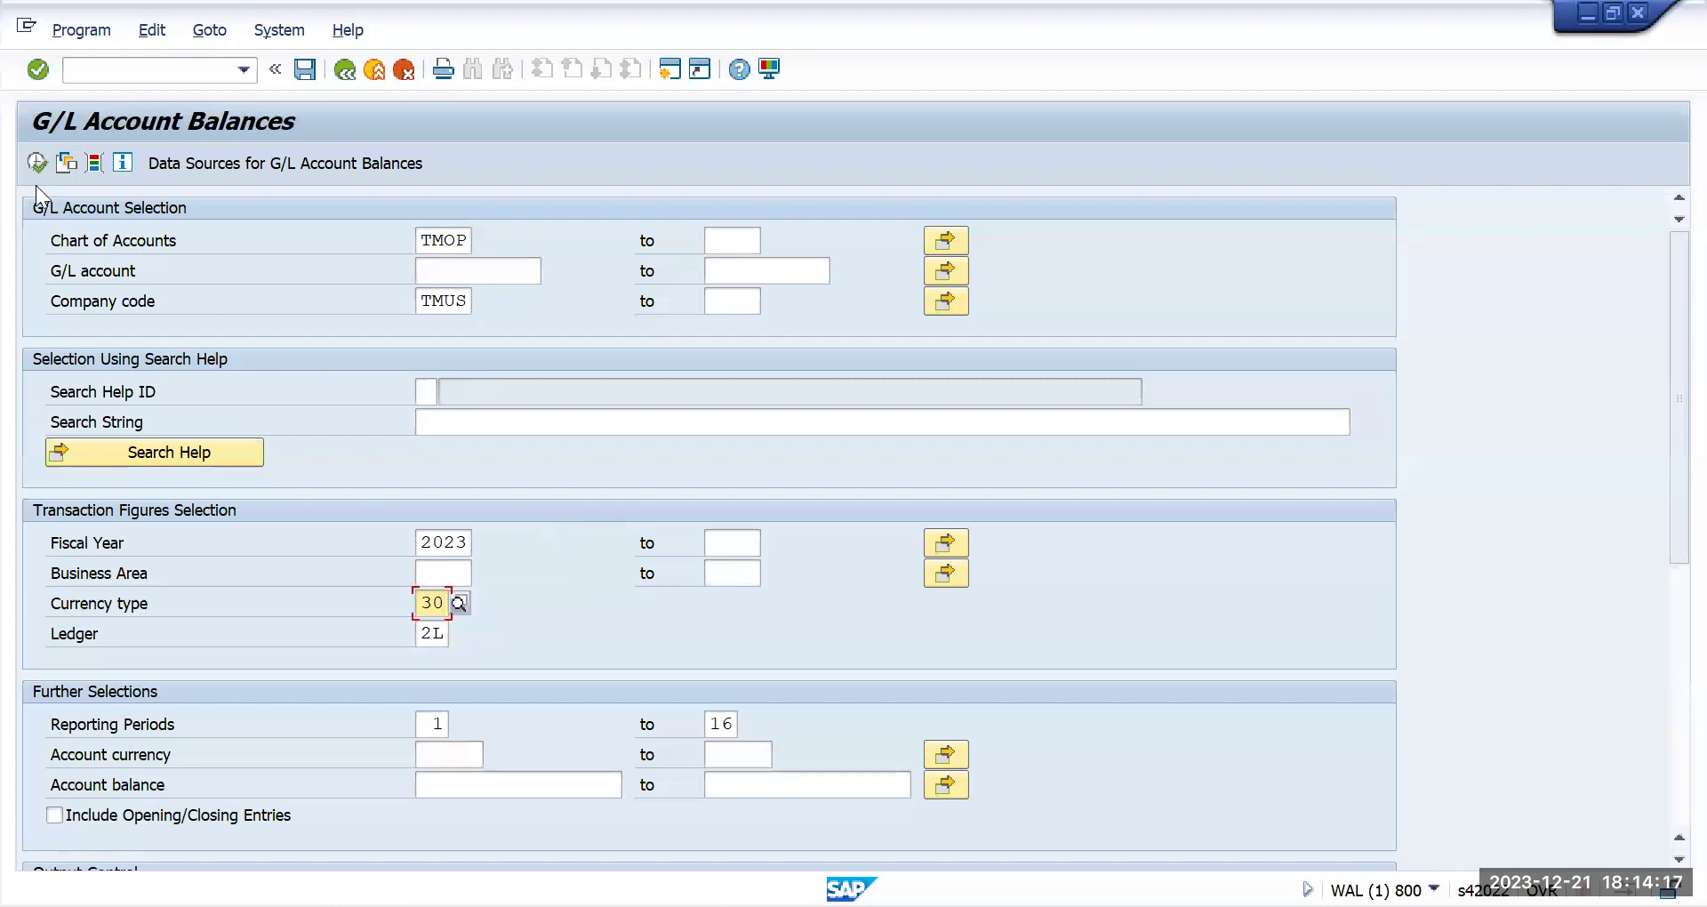
pyautogui.click(36, 163)
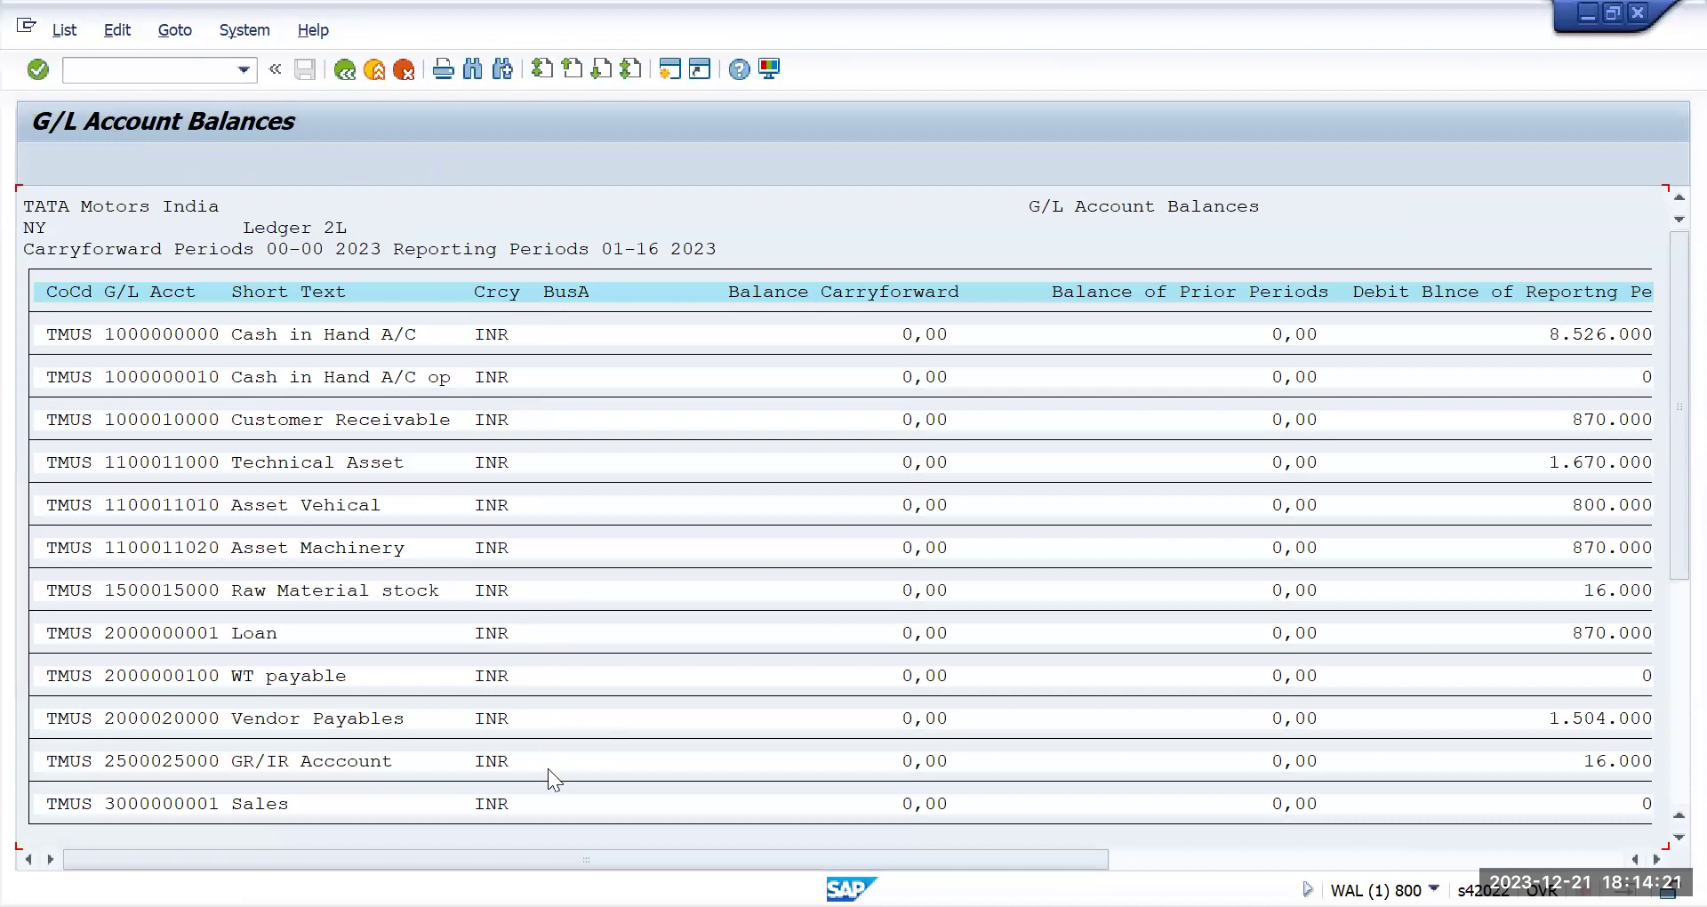
pyautogui.press('F3')
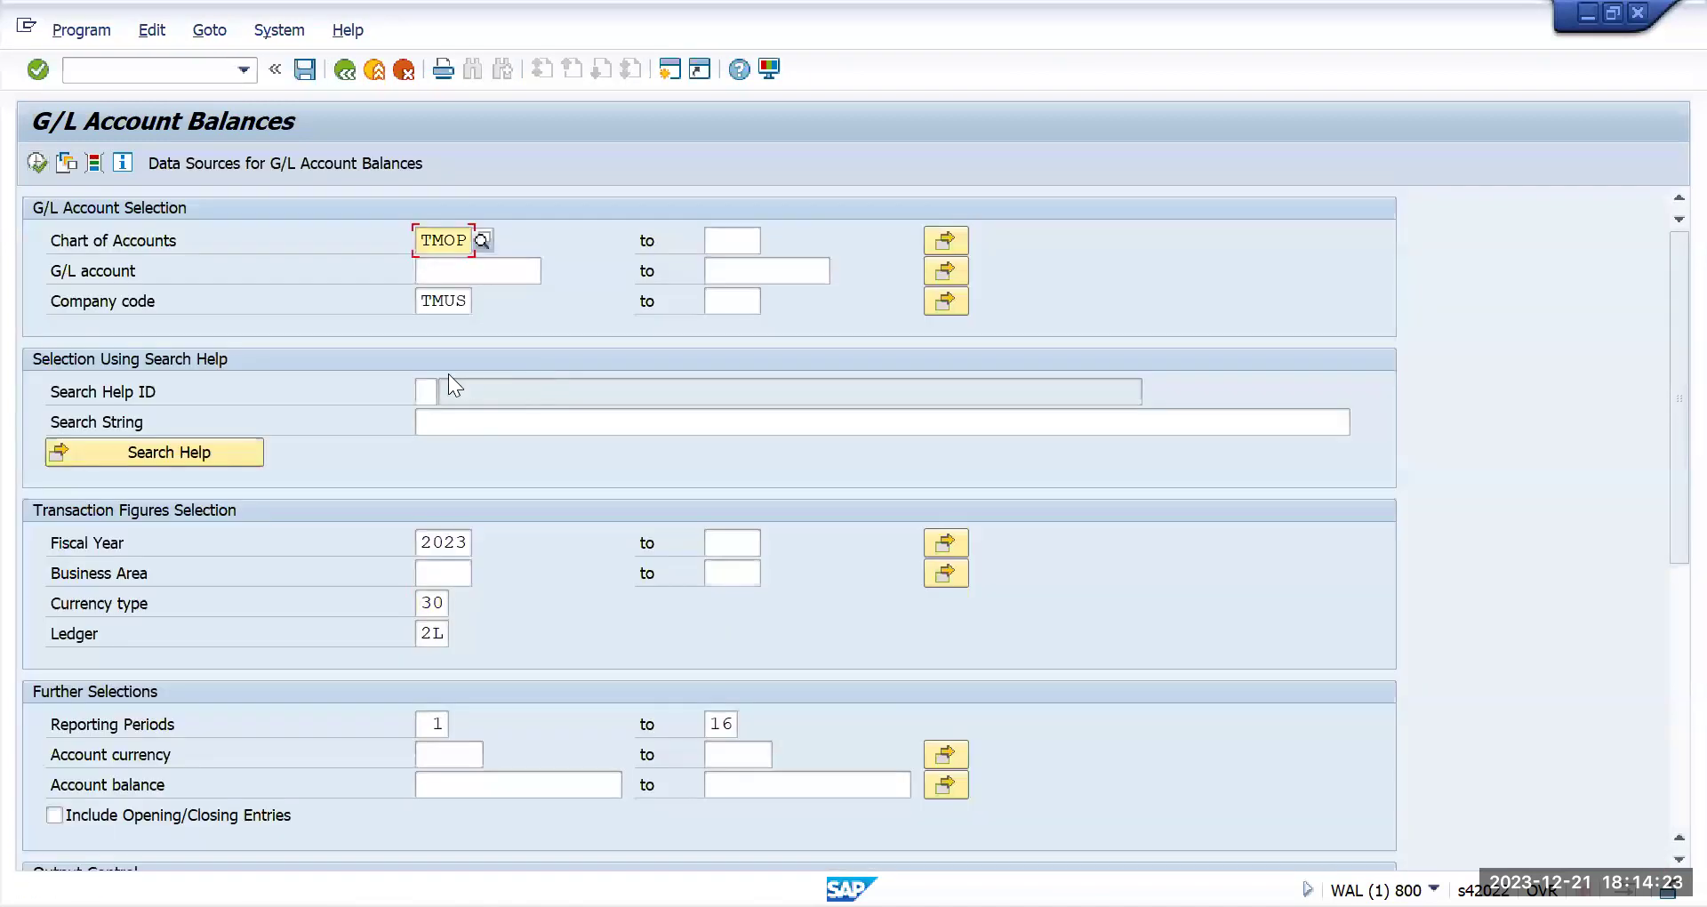
# Enter TMIN and TMGB below TMUS in the Company code multiple selection and copy them
pyautogui.click(943, 303)
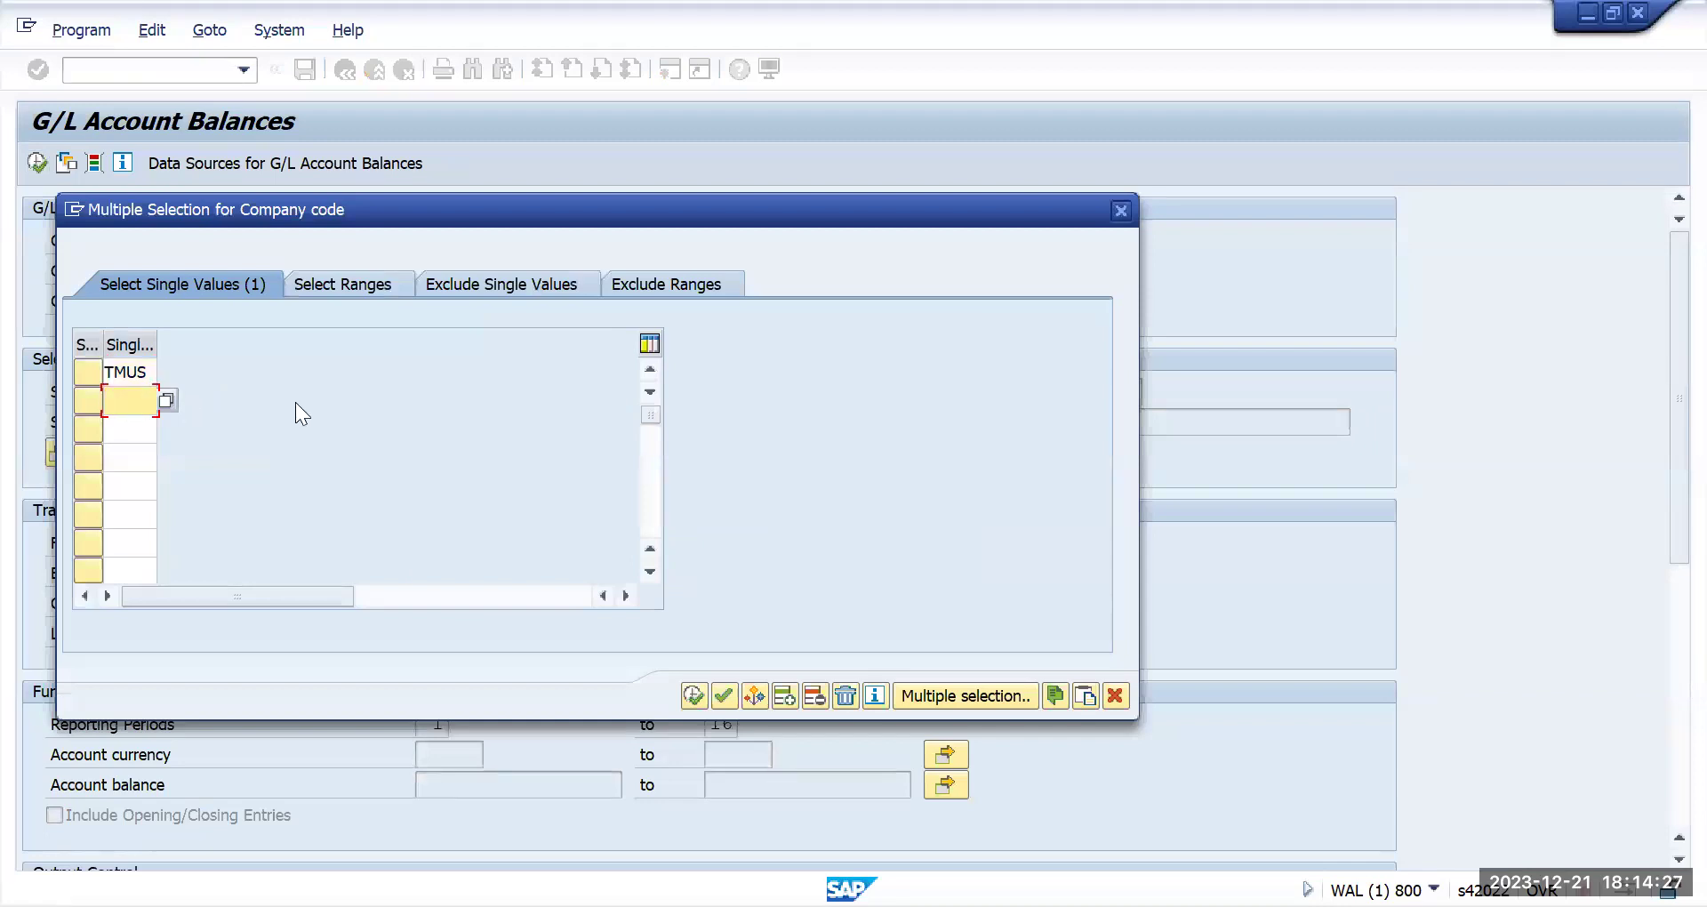
pyautogui.write('tmin')
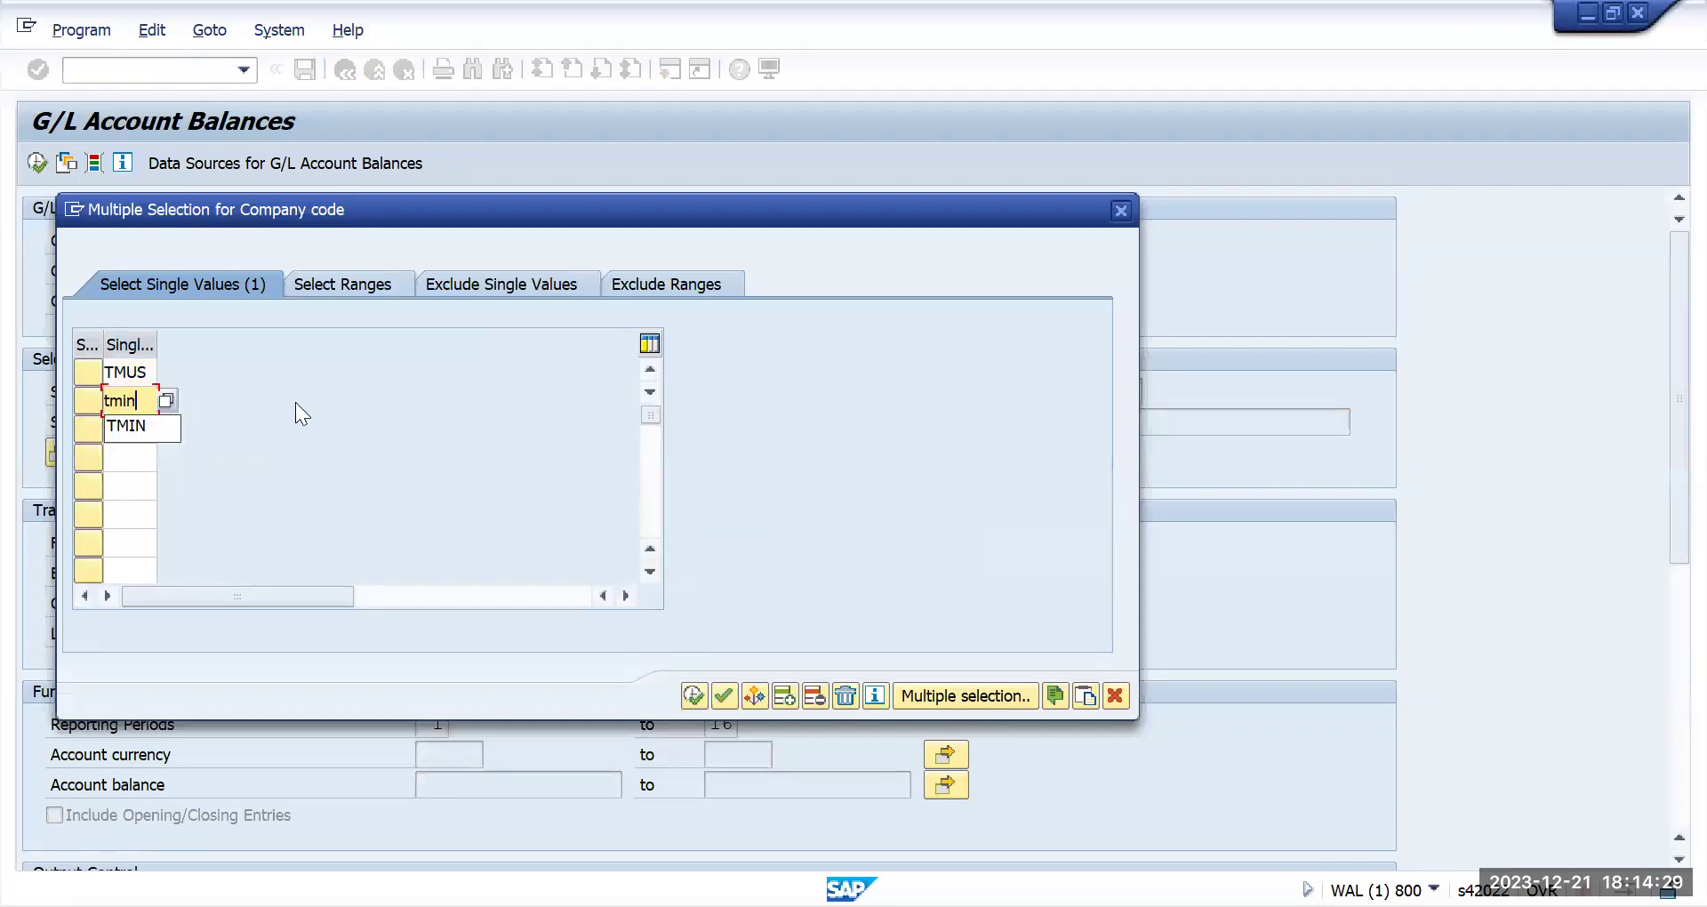
pyautogui.press('Tab')
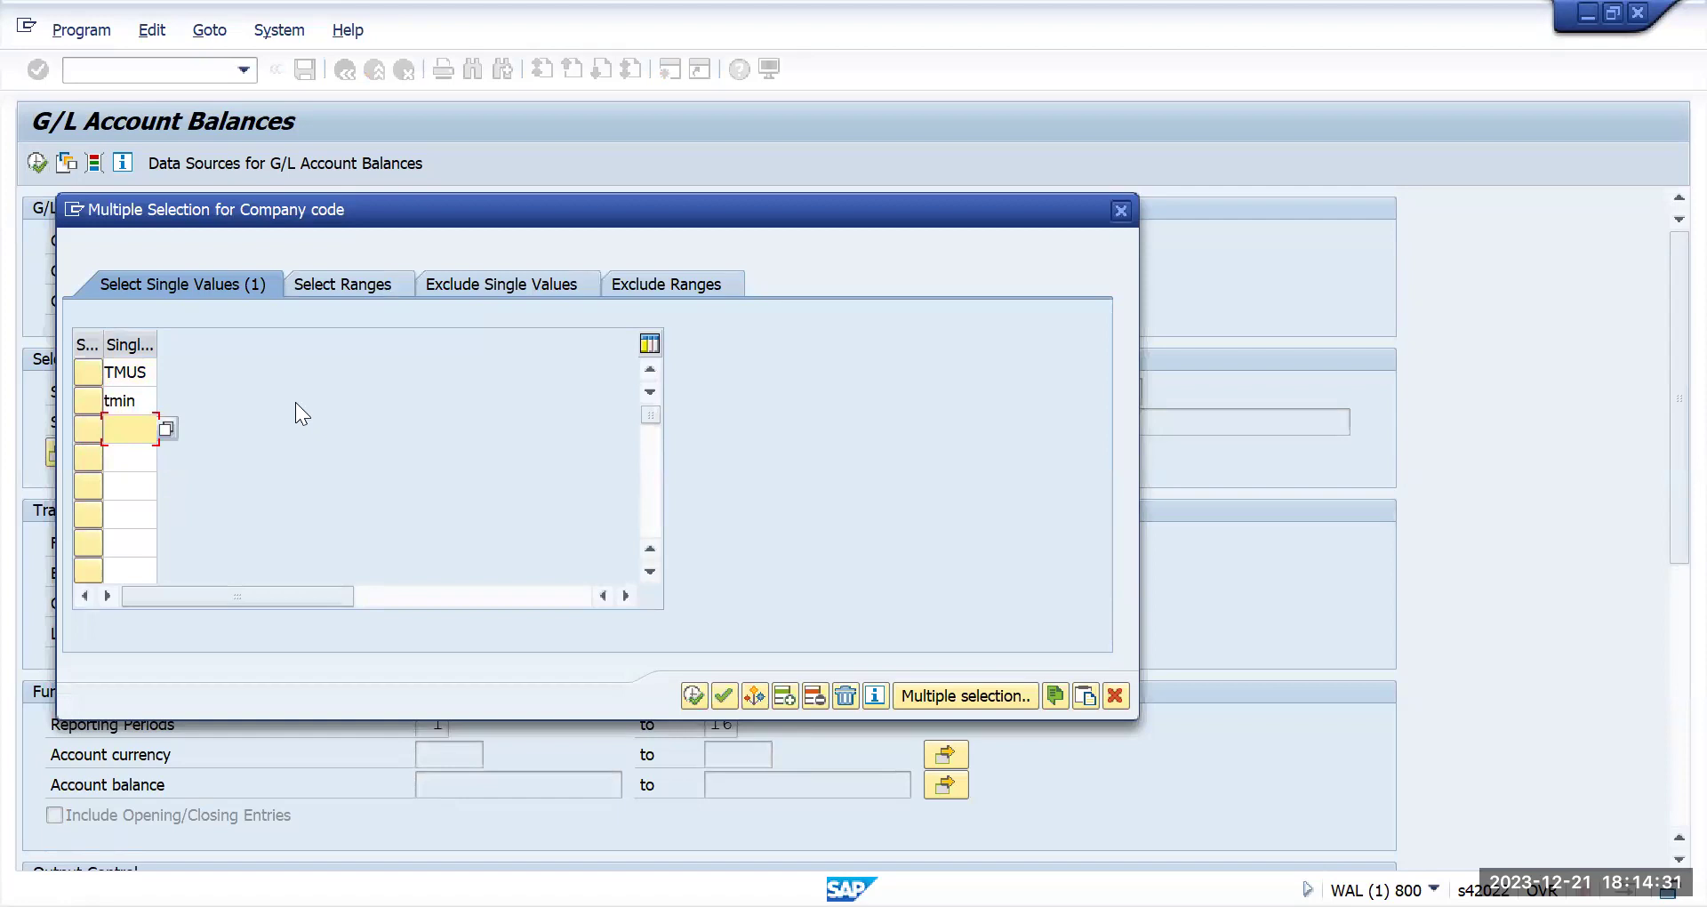
pyautogui.write('tmgb')
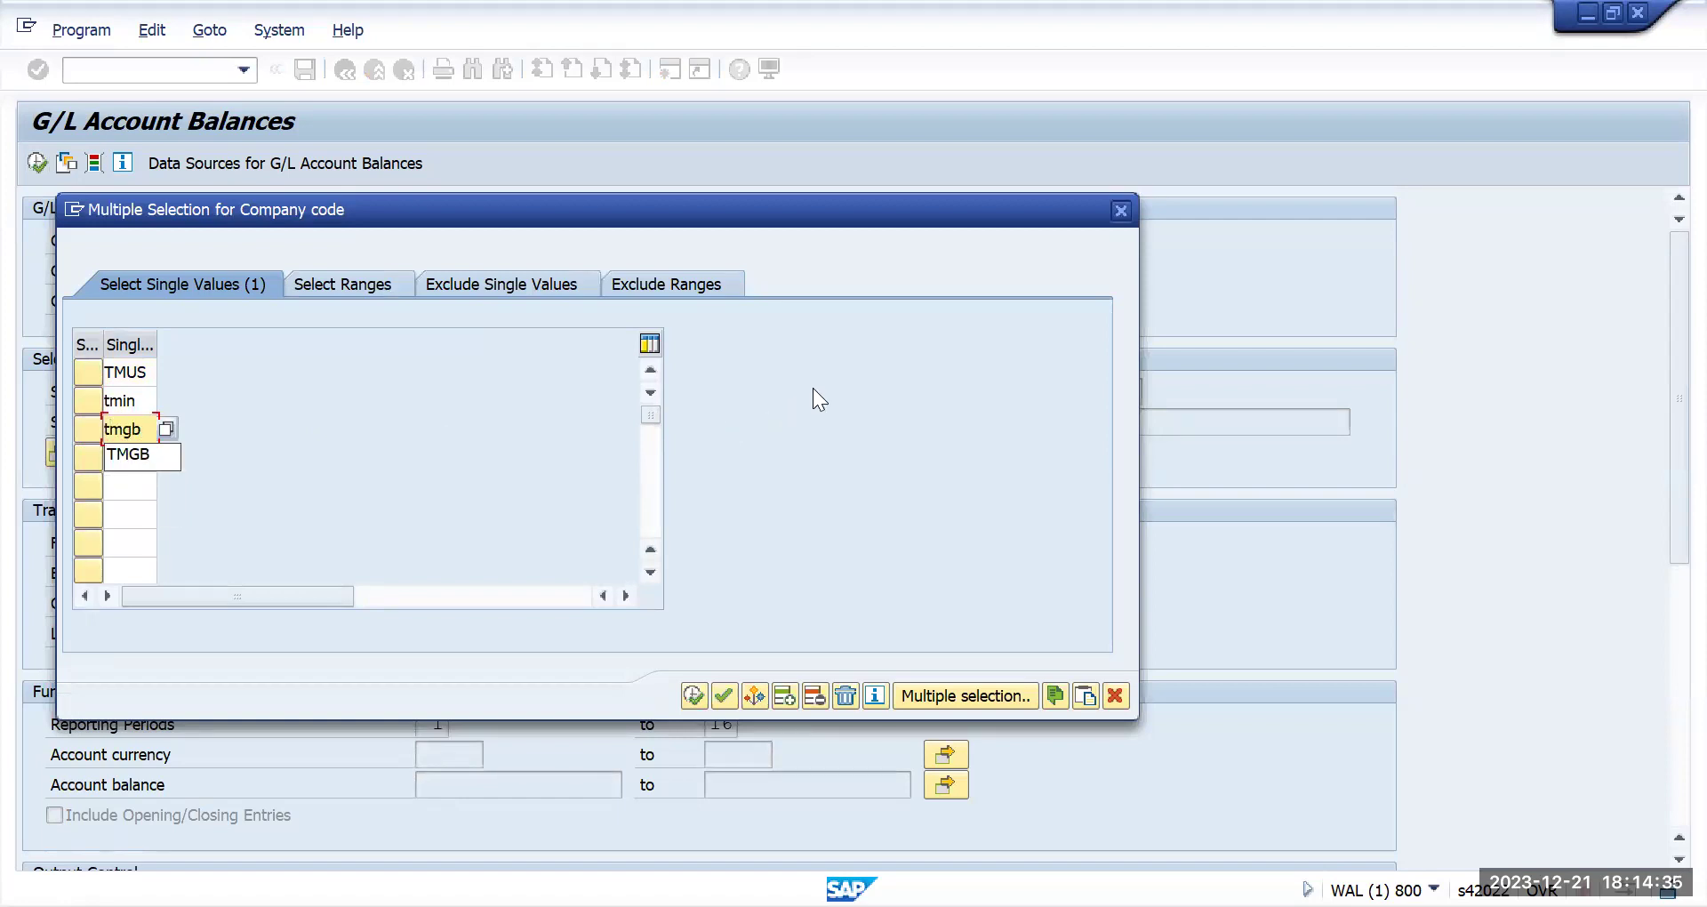
pyautogui.click(676, 645)
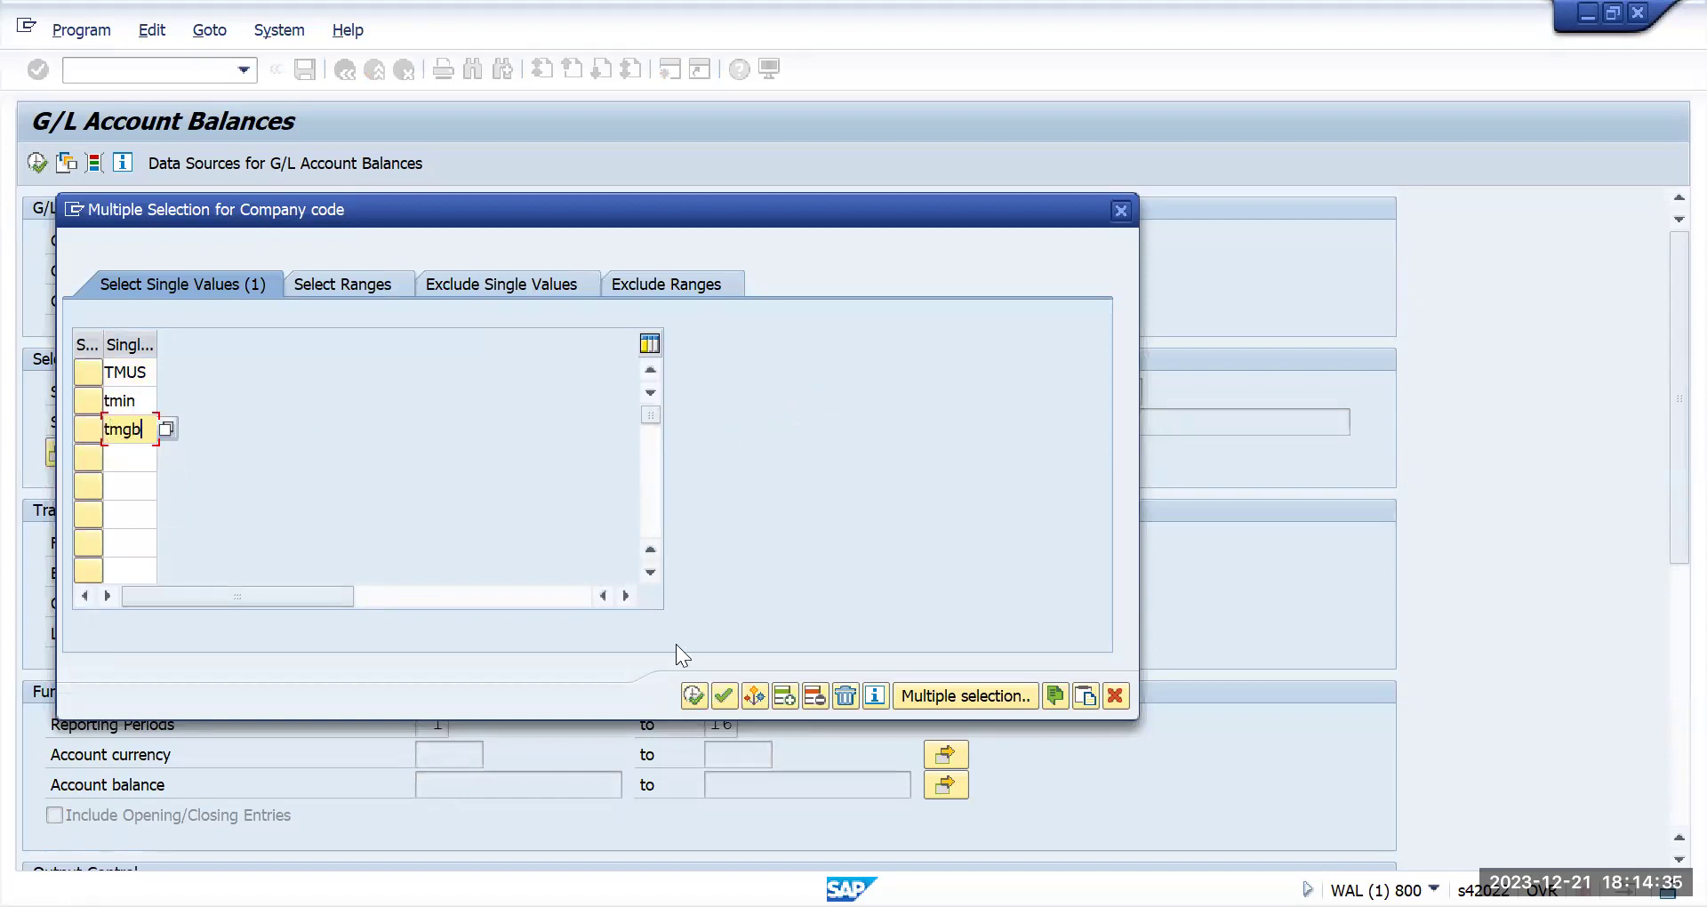
pyautogui.click(714, 695)
# Run the report for TMUS, TMIN and TMGB and review the TMGB account rows
pyautogui.click(37, 162)
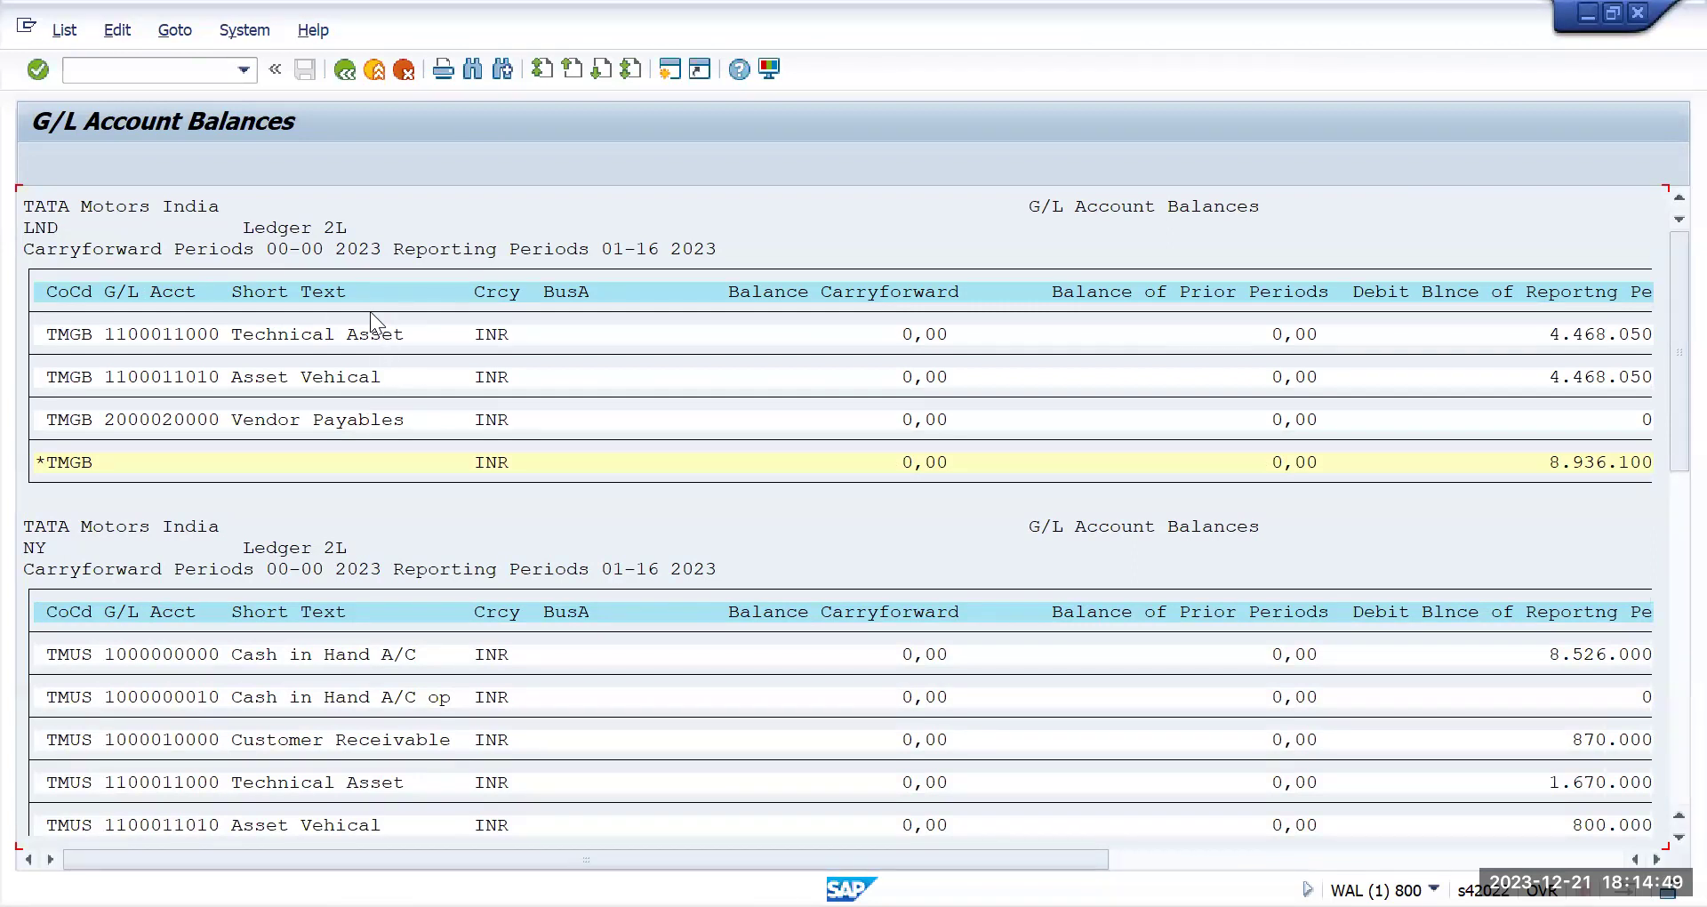
pyautogui.scroll(-1, 375, 322)
pyautogui.click(1670, 514)
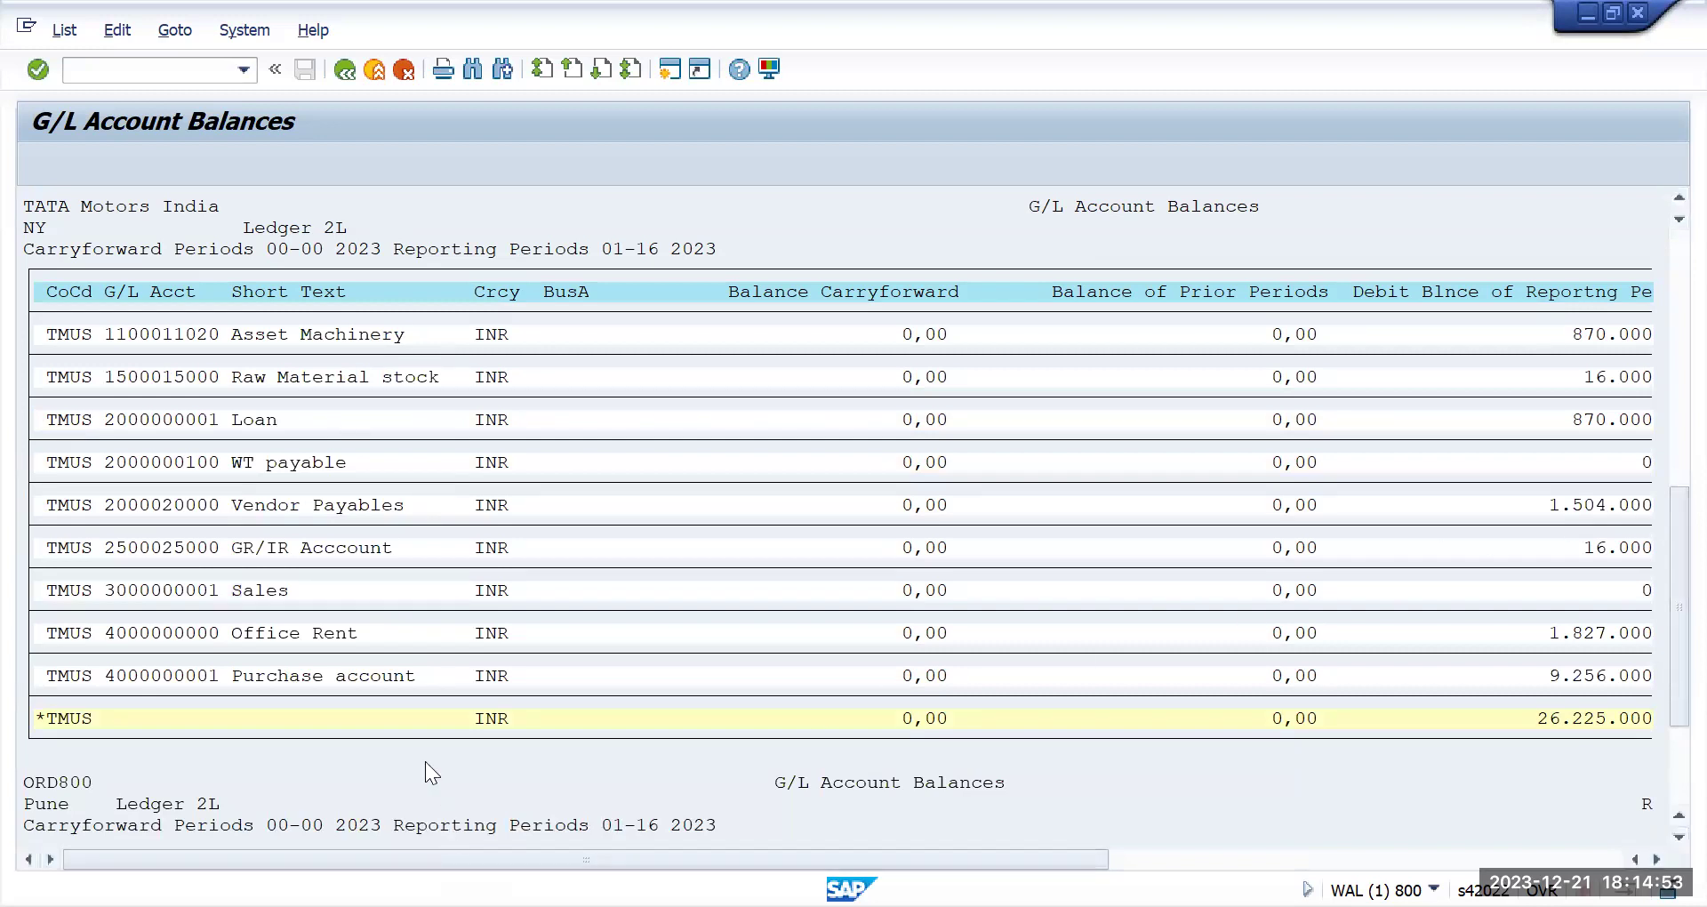
pyautogui.scroll(-4, 431, 772)
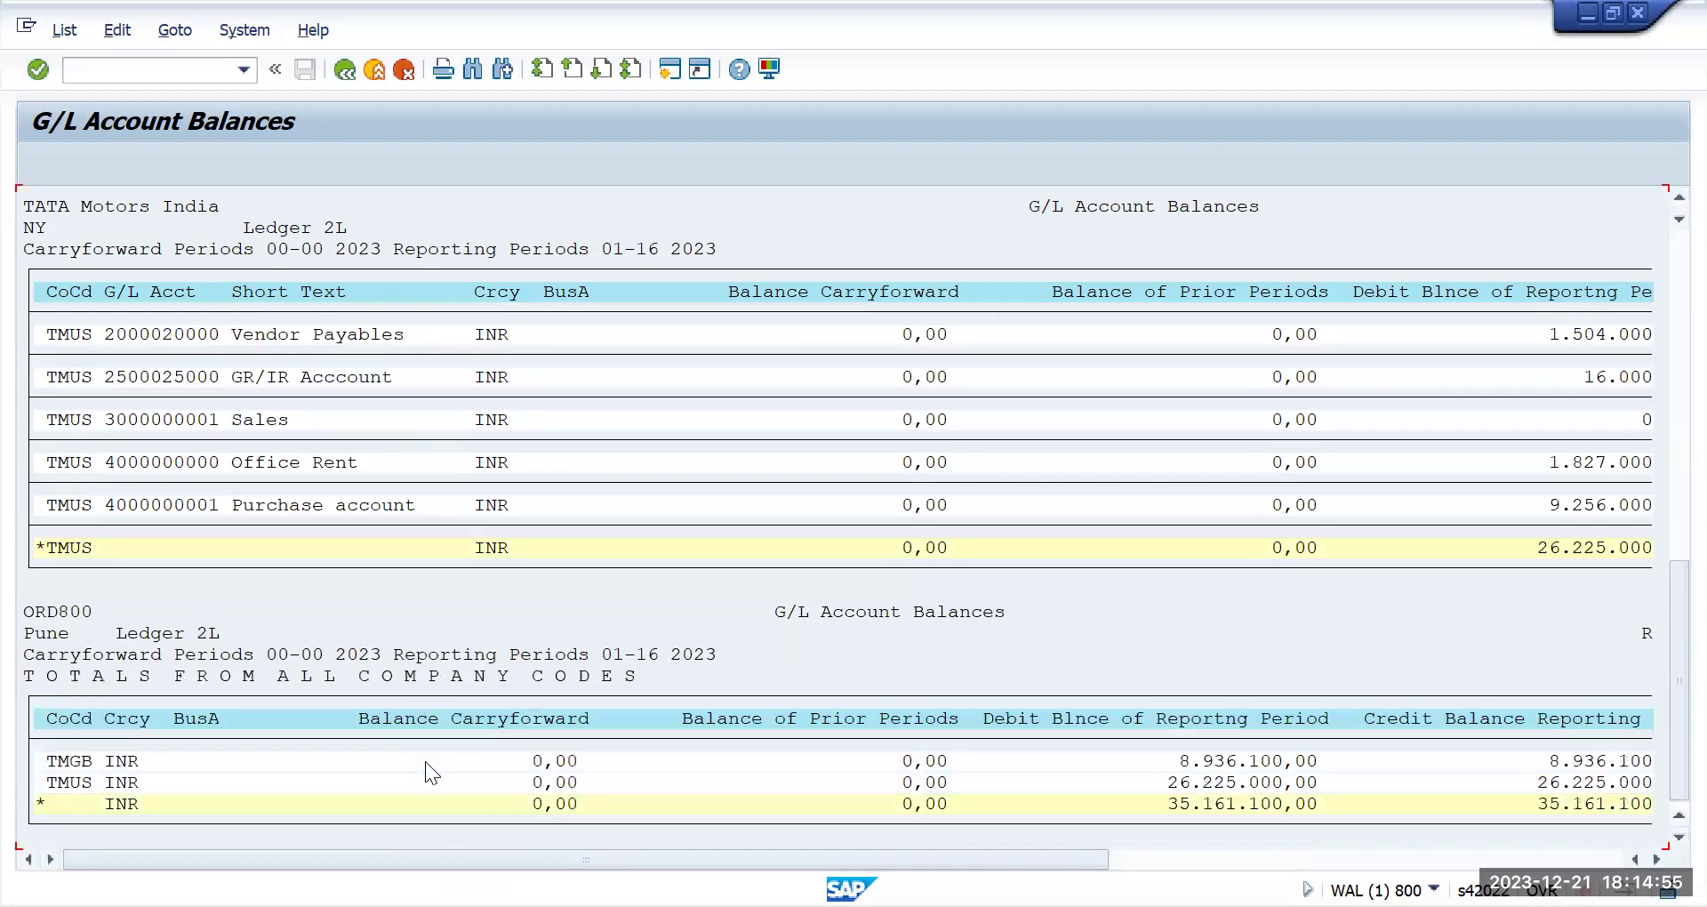
pyautogui.scroll(1, 283, 767)
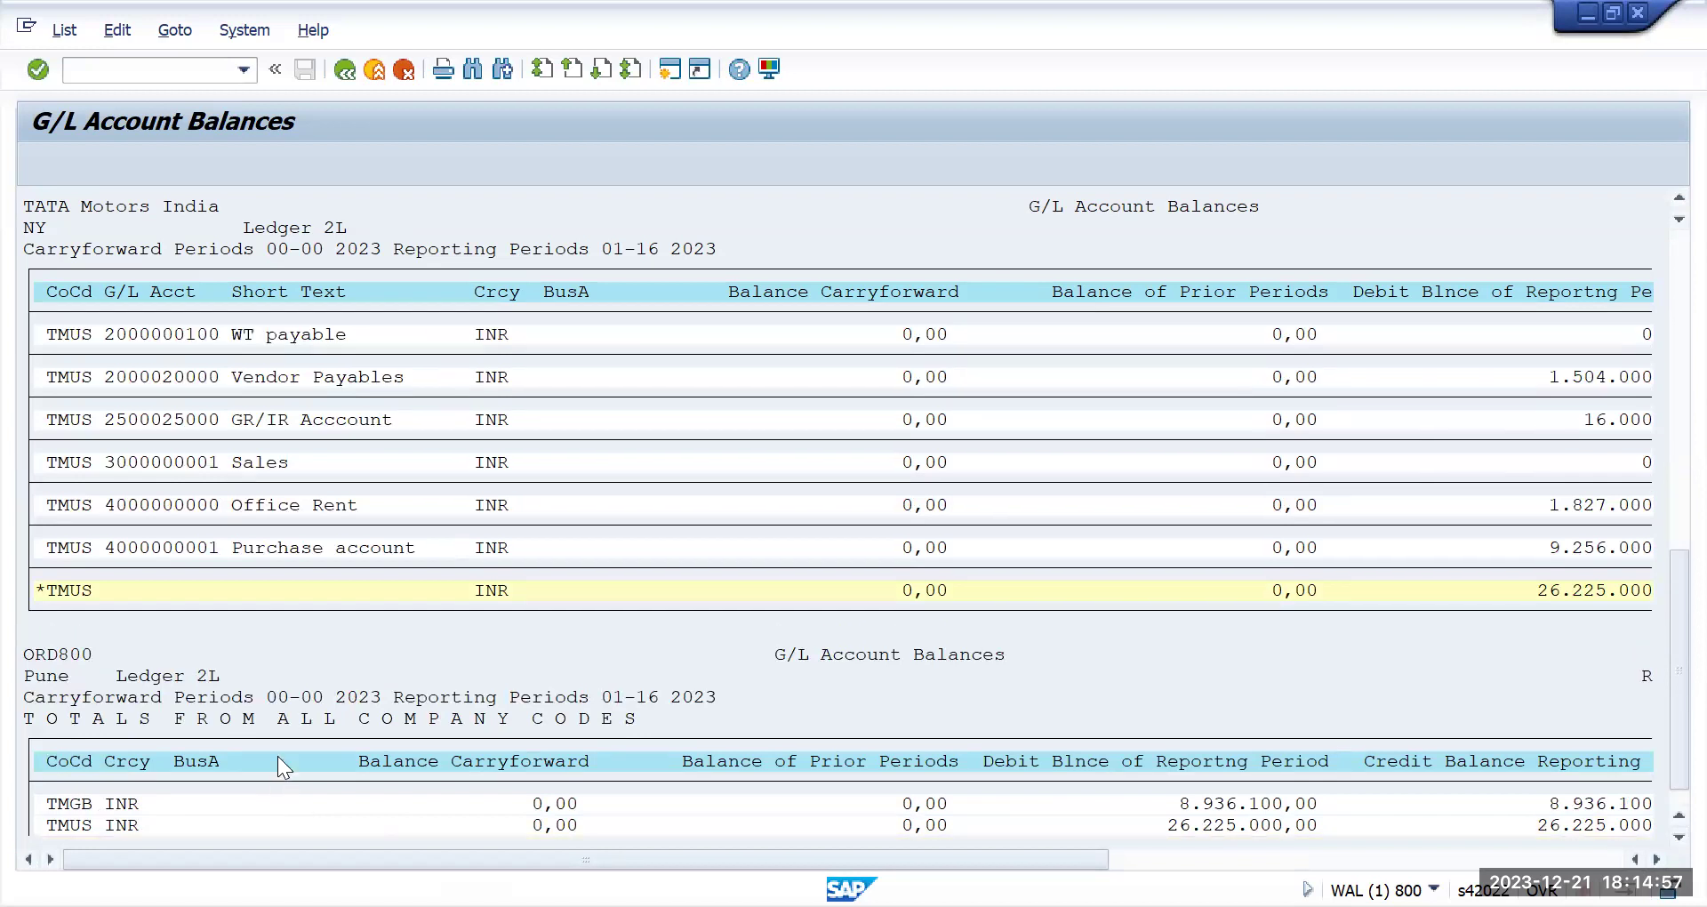
pyautogui.moveTo(1679, 669); pyautogui.dragTo(1679, 351)
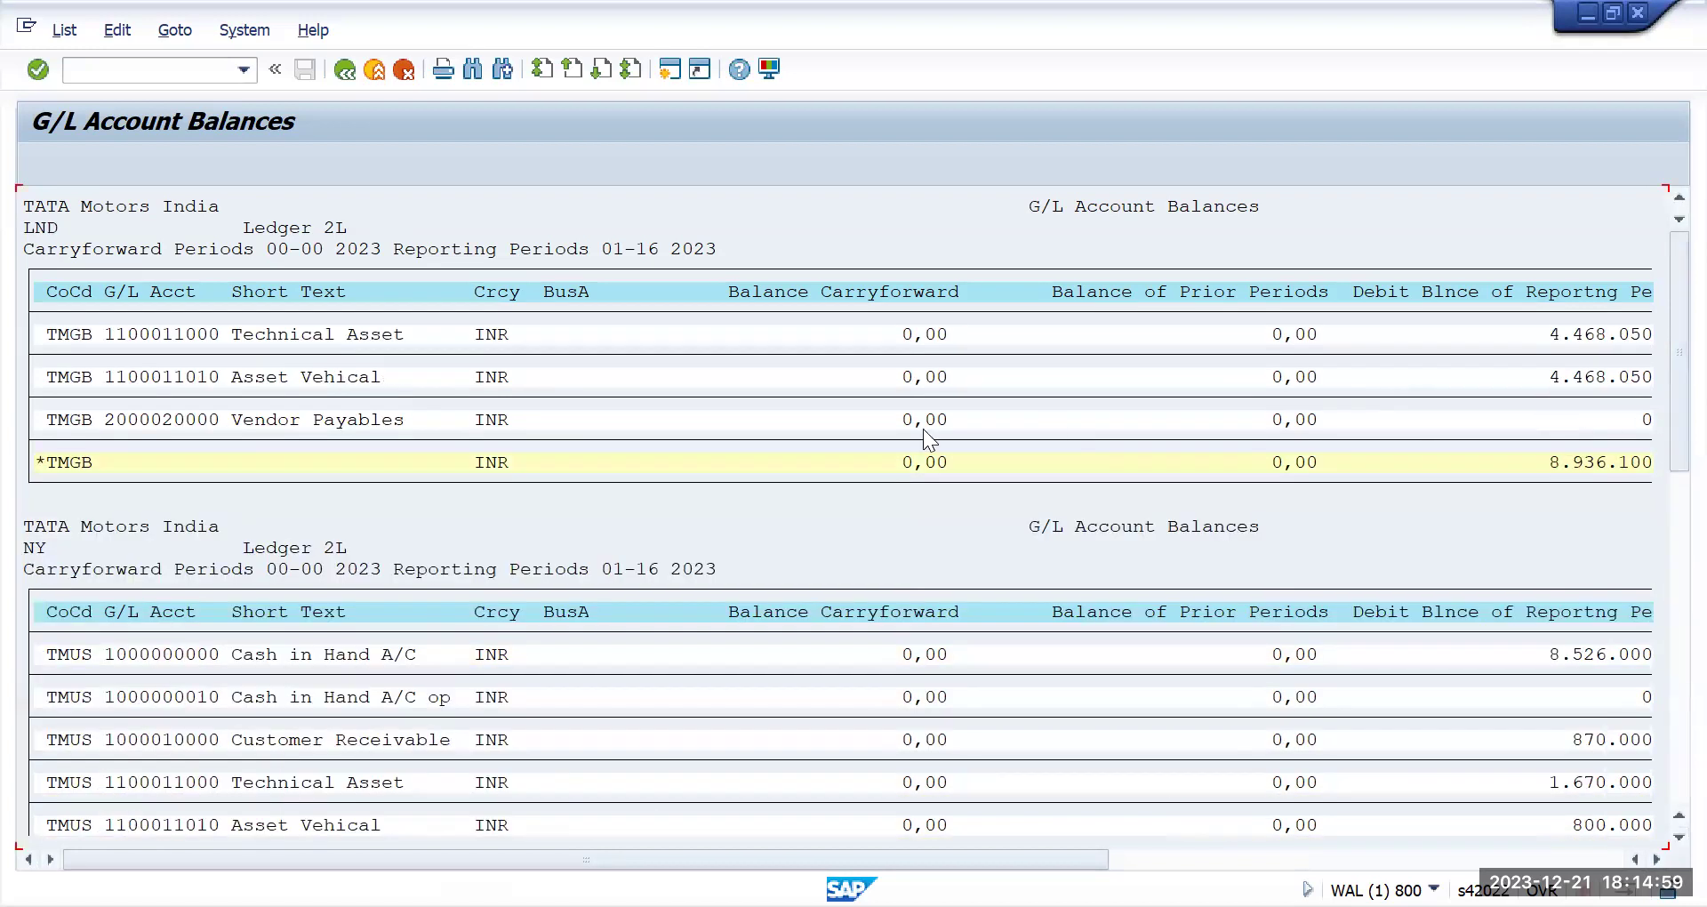
pyautogui.click(55, 336)
pyautogui.click(77, 418)
pyautogui.click(313, 334)
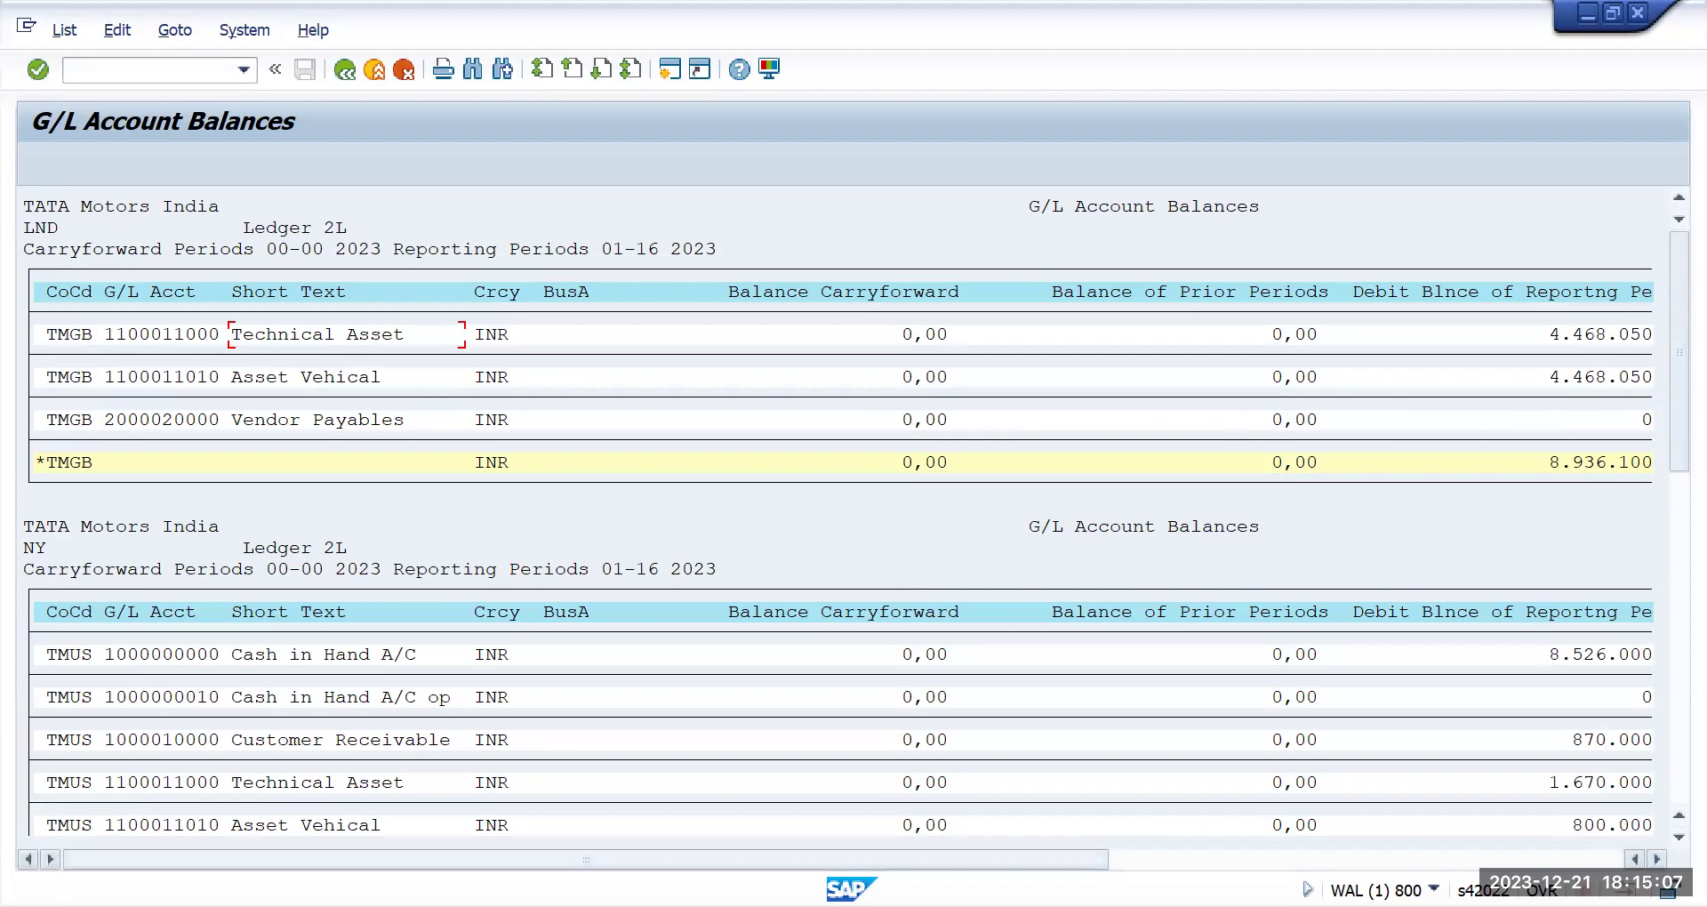
# Check the INR currency, Accumulated Balance column and 35.161.100,00 INR combined total, then go back
pyautogui.hscroll(1, 408, 354)
pyautogui.click(464, 334)
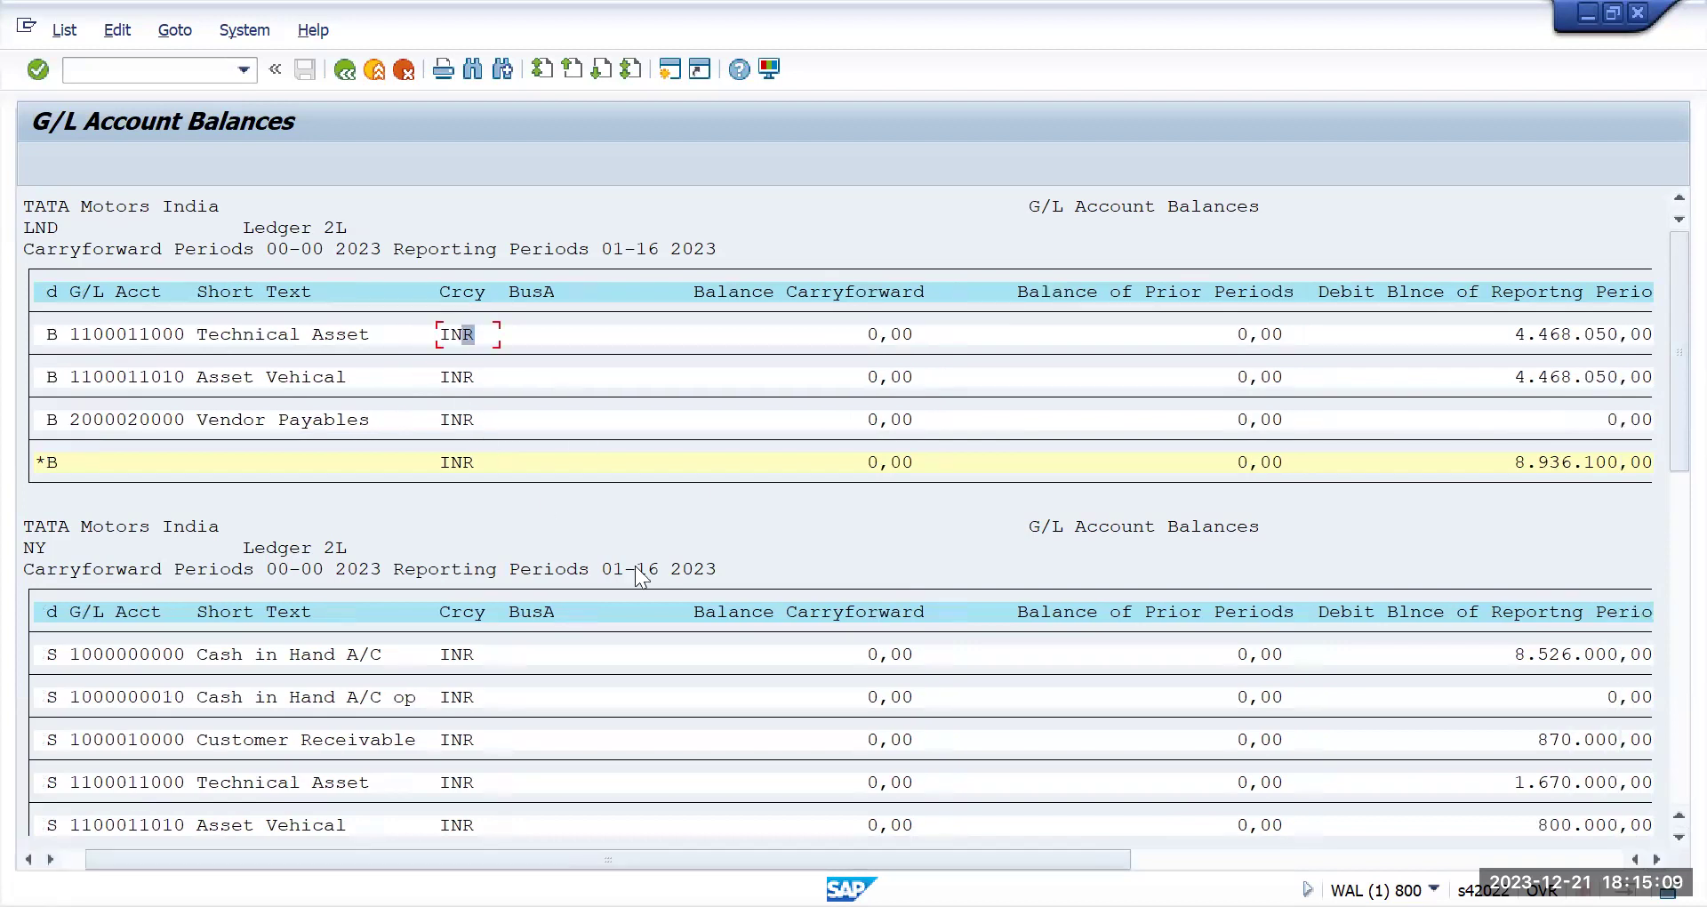
pyautogui.hscroll(5, 1192, 409)
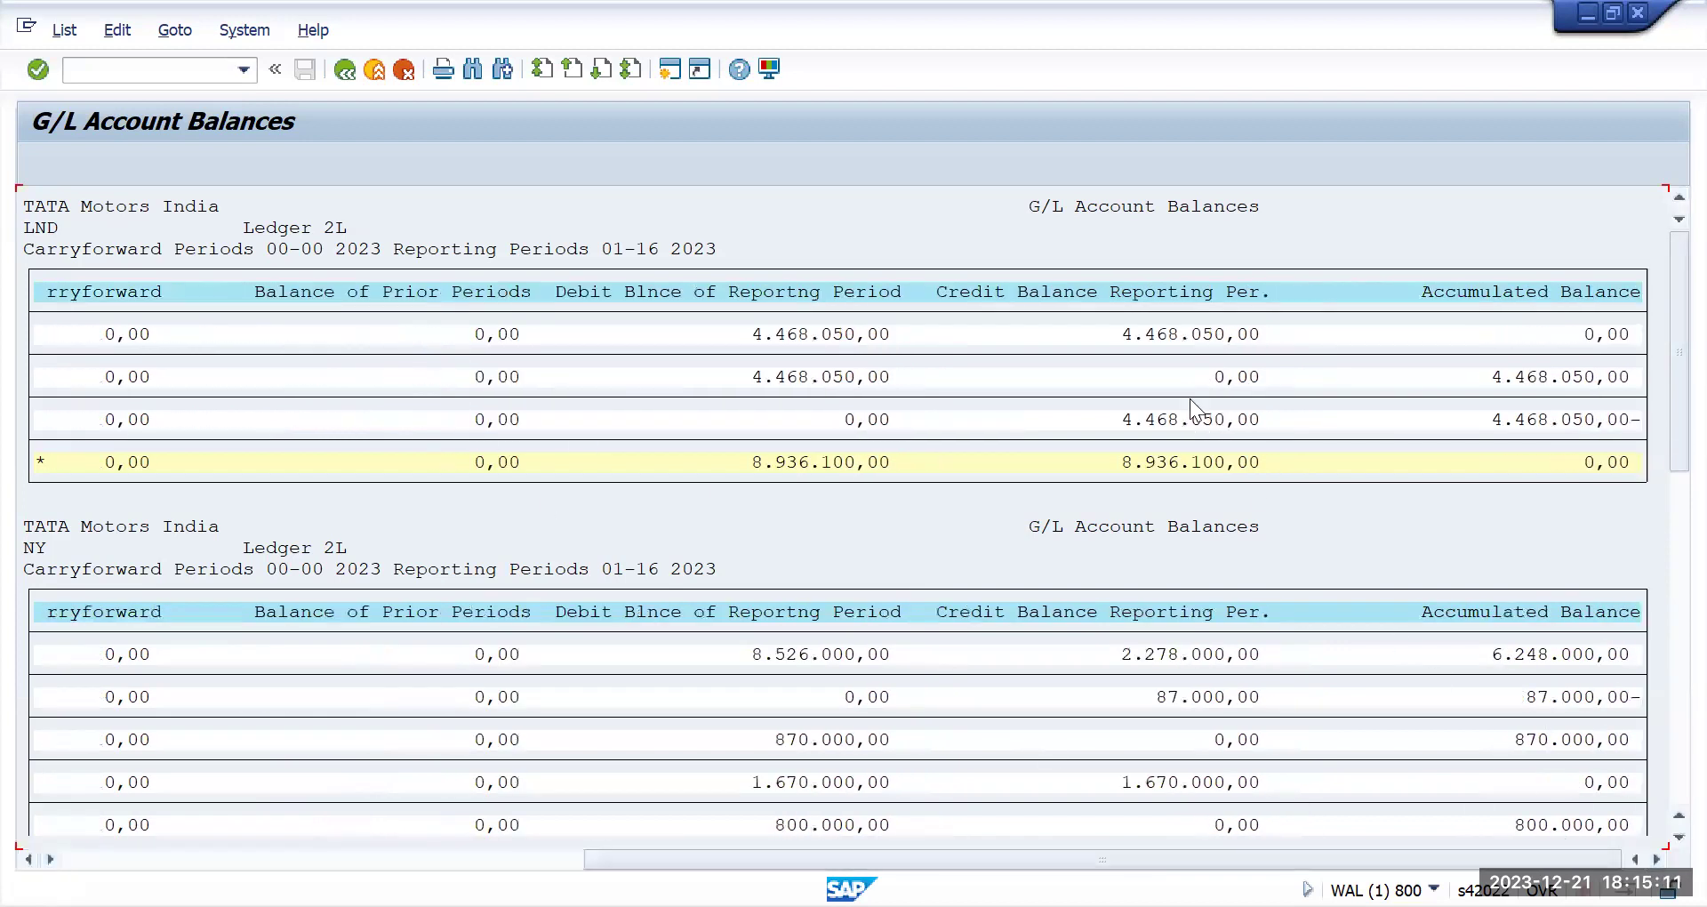
pyautogui.click(1552, 294)
pyautogui.moveTo(851, 859); pyautogui.dragTo(330, 854)
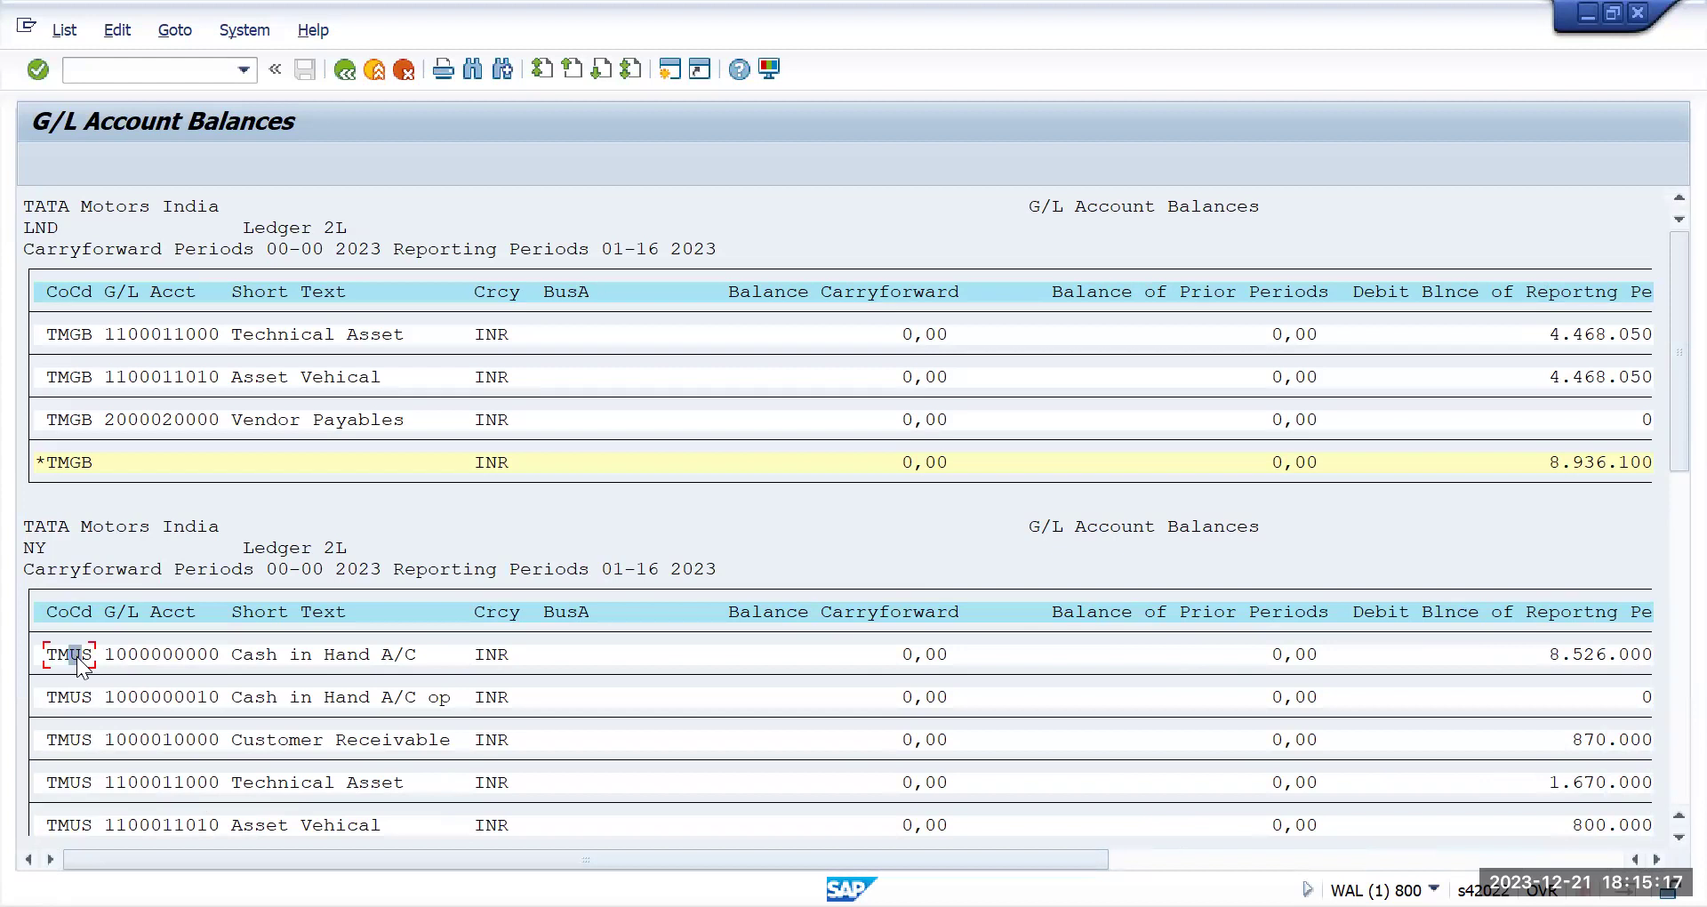
pyautogui.click(502, 660)
pyautogui.scroll(-3, 499, 808)
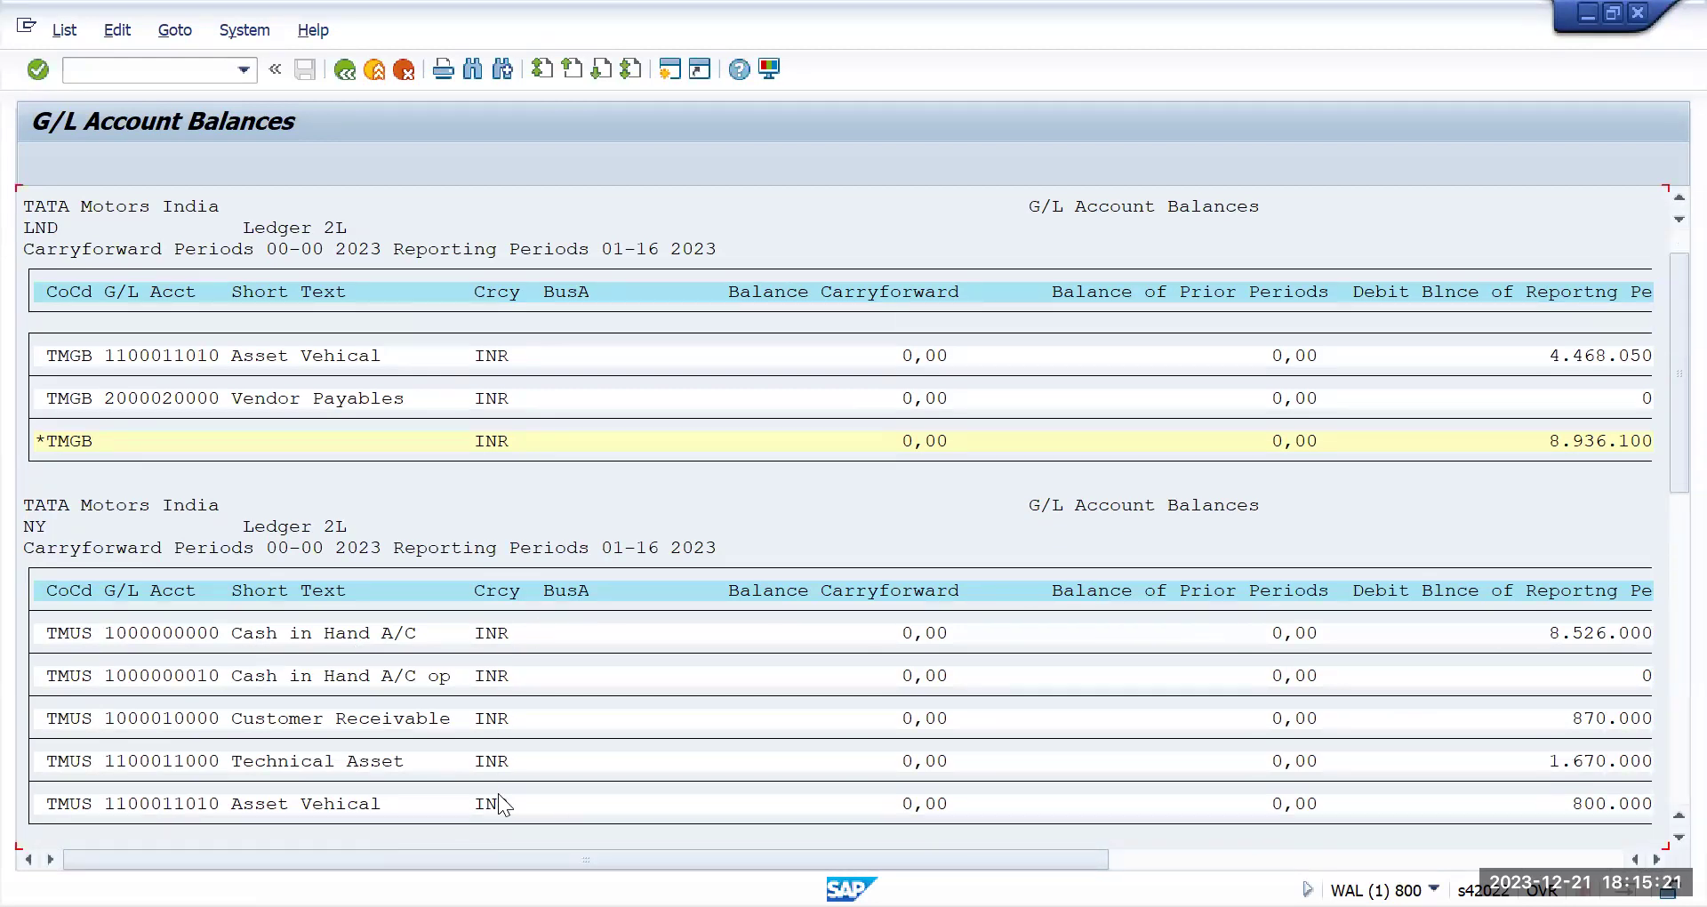
pyautogui.click(1677, 703)
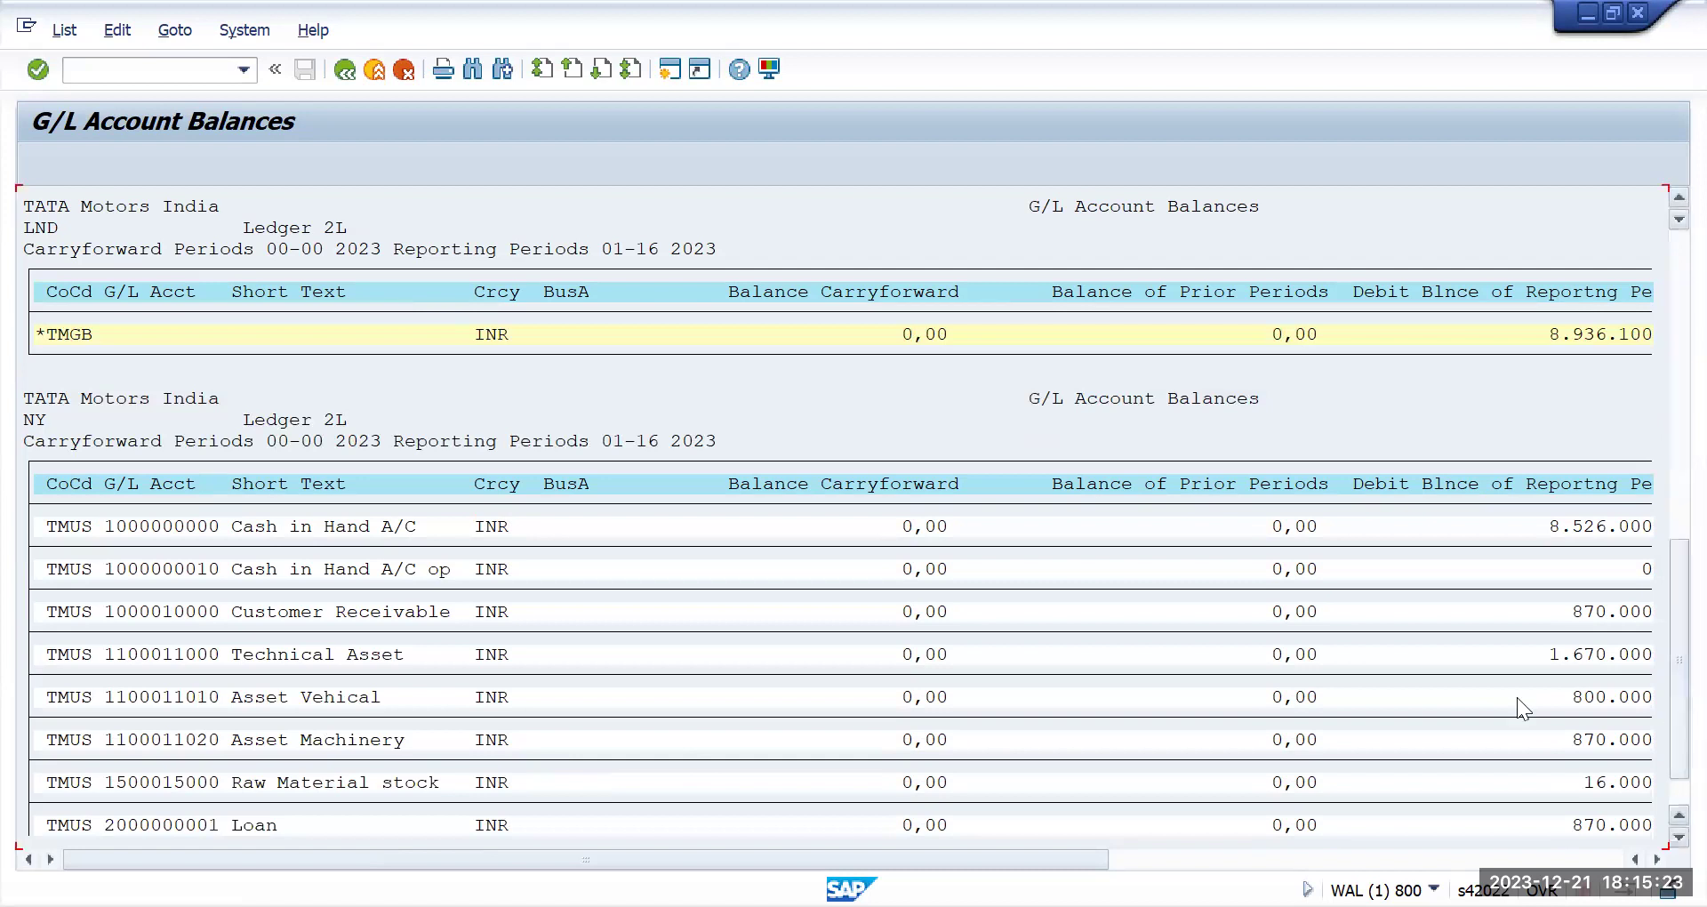
pyautogui.scroll(-1, 233, 711)
pyautogui.scroll(-1, 233, 711)
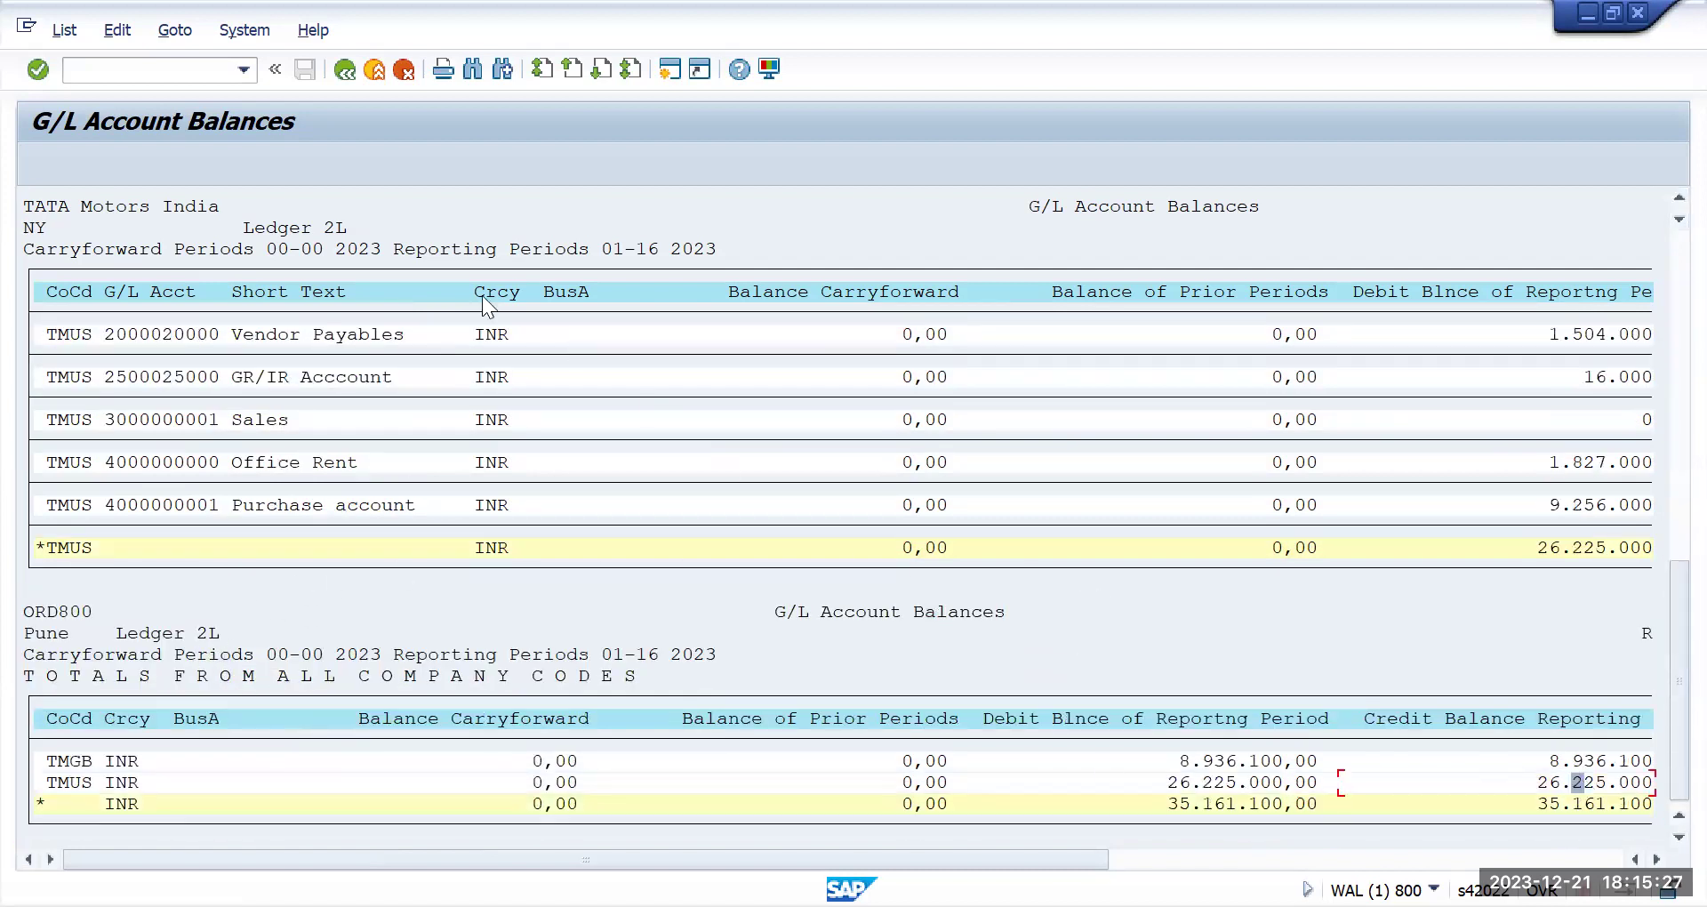
pyautogui.press('F3')
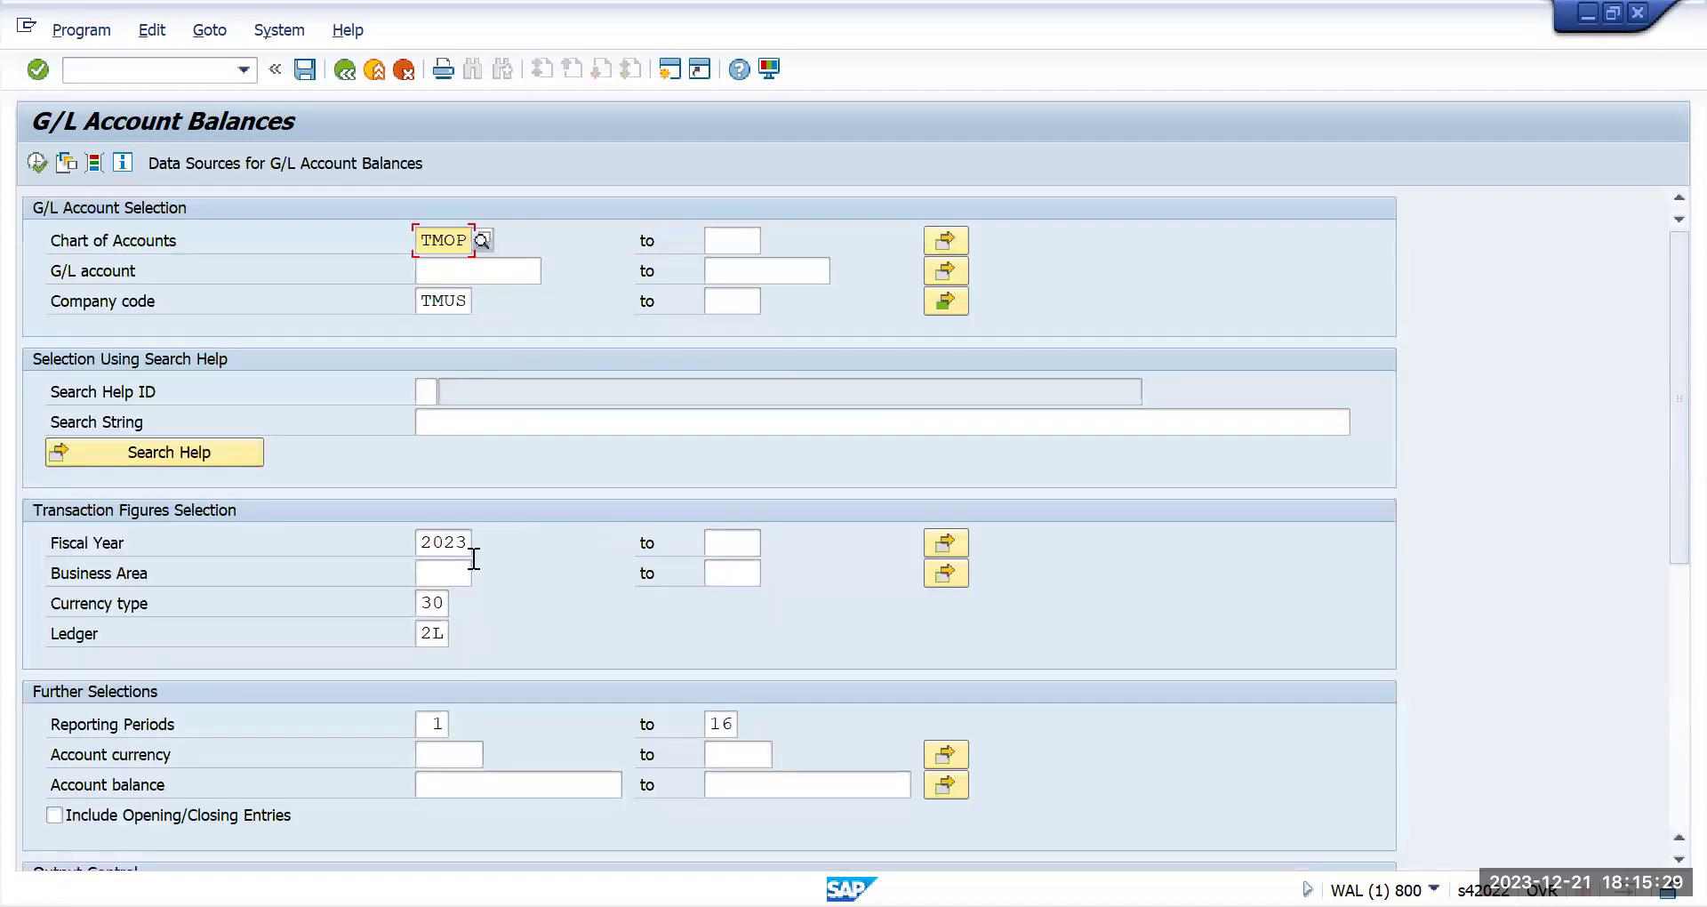
# Run the report with currency type 10, confirming TMGB shows GBP and TMUS shows USD
pyautogui.click(440, 602)
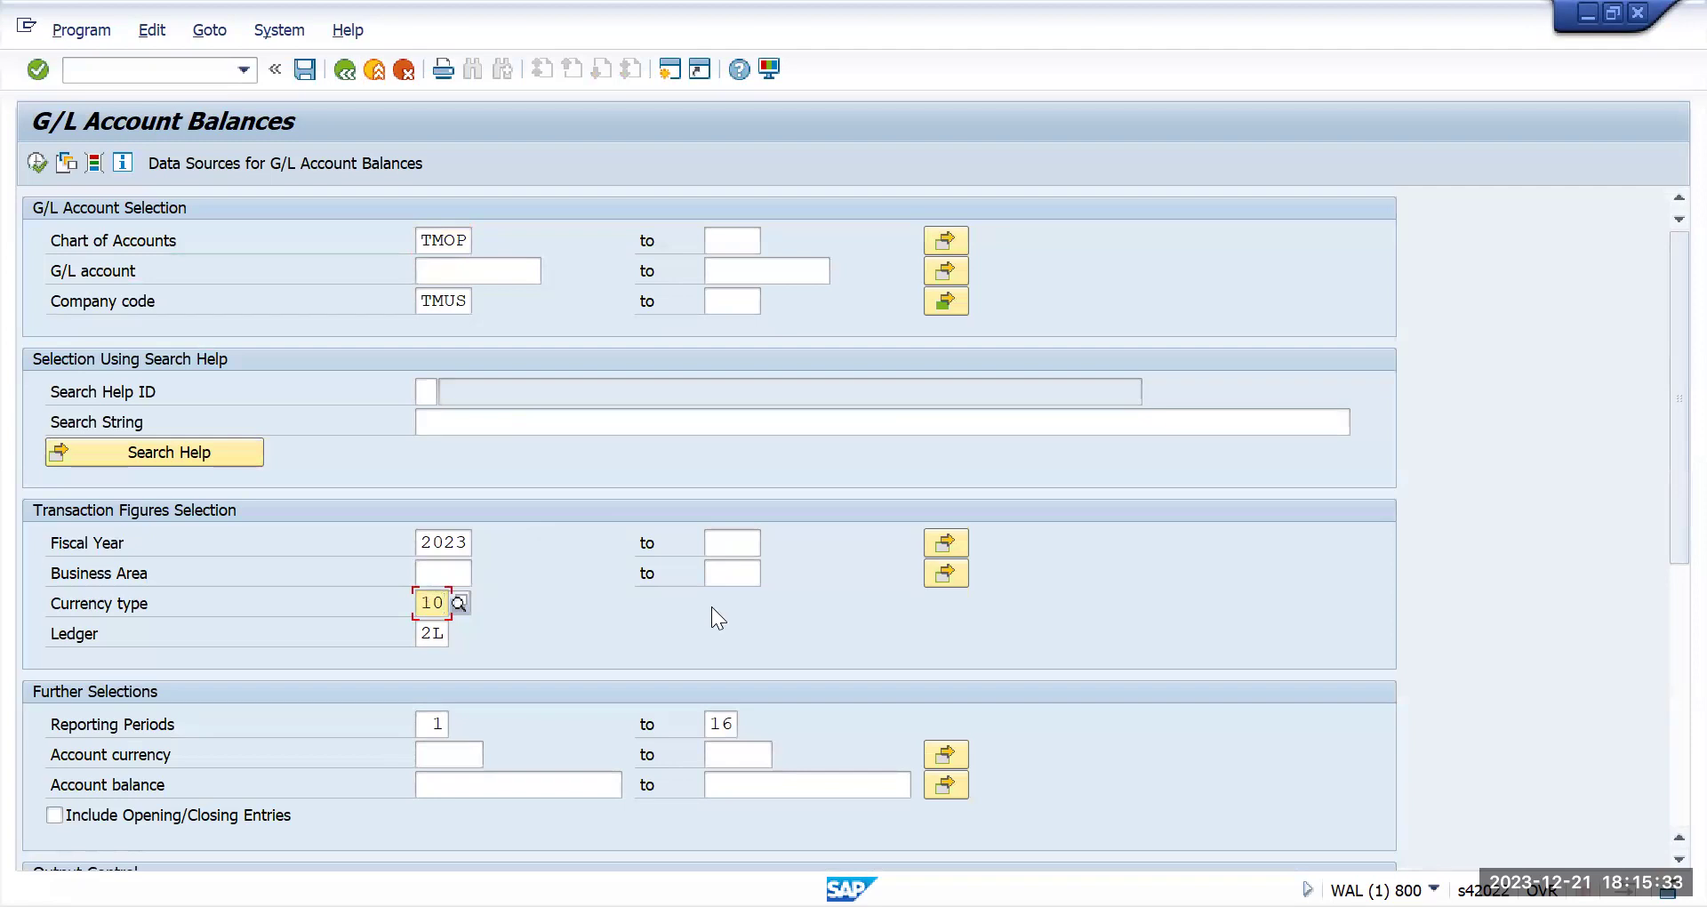
pyautogui.click(38, 163)
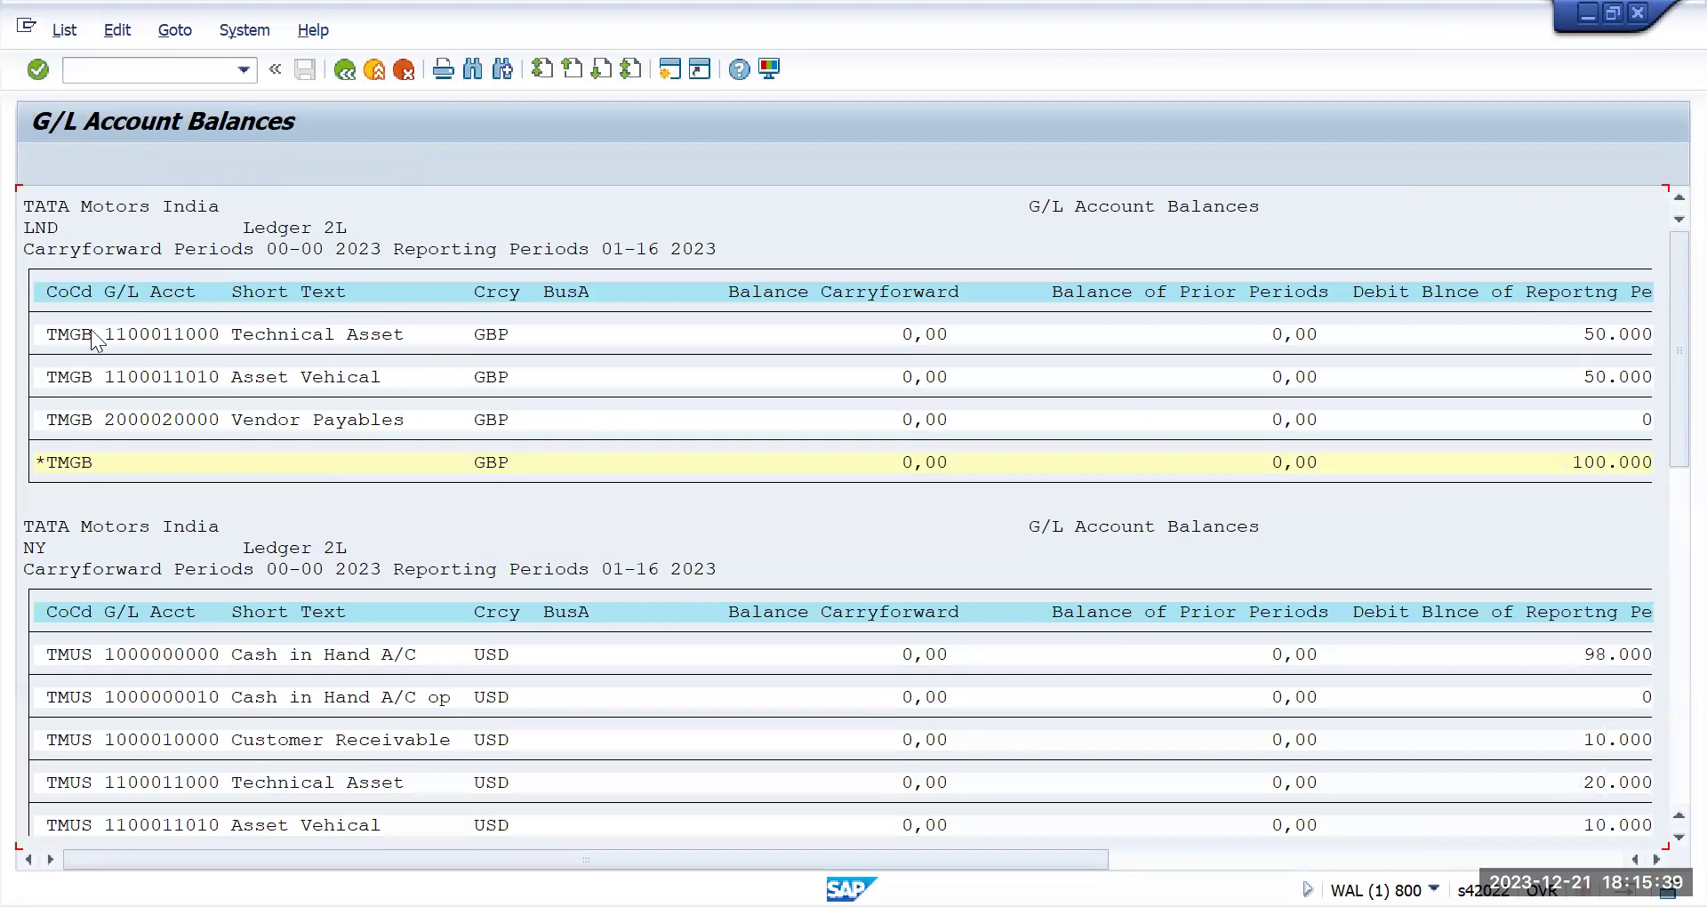
pyautogui.click(486, 343)
pyautogui.click(487, 658)
pyautogui.click(60, 659)
pyautogui.click(489, 660)
# Review totals of TMGB 100.000,00 GBP and TMUS 306.200,00 USD, then return to the selection screen
pyautogui.moveTo(1665, 396); pyautogui.dragTo(1651, 773)
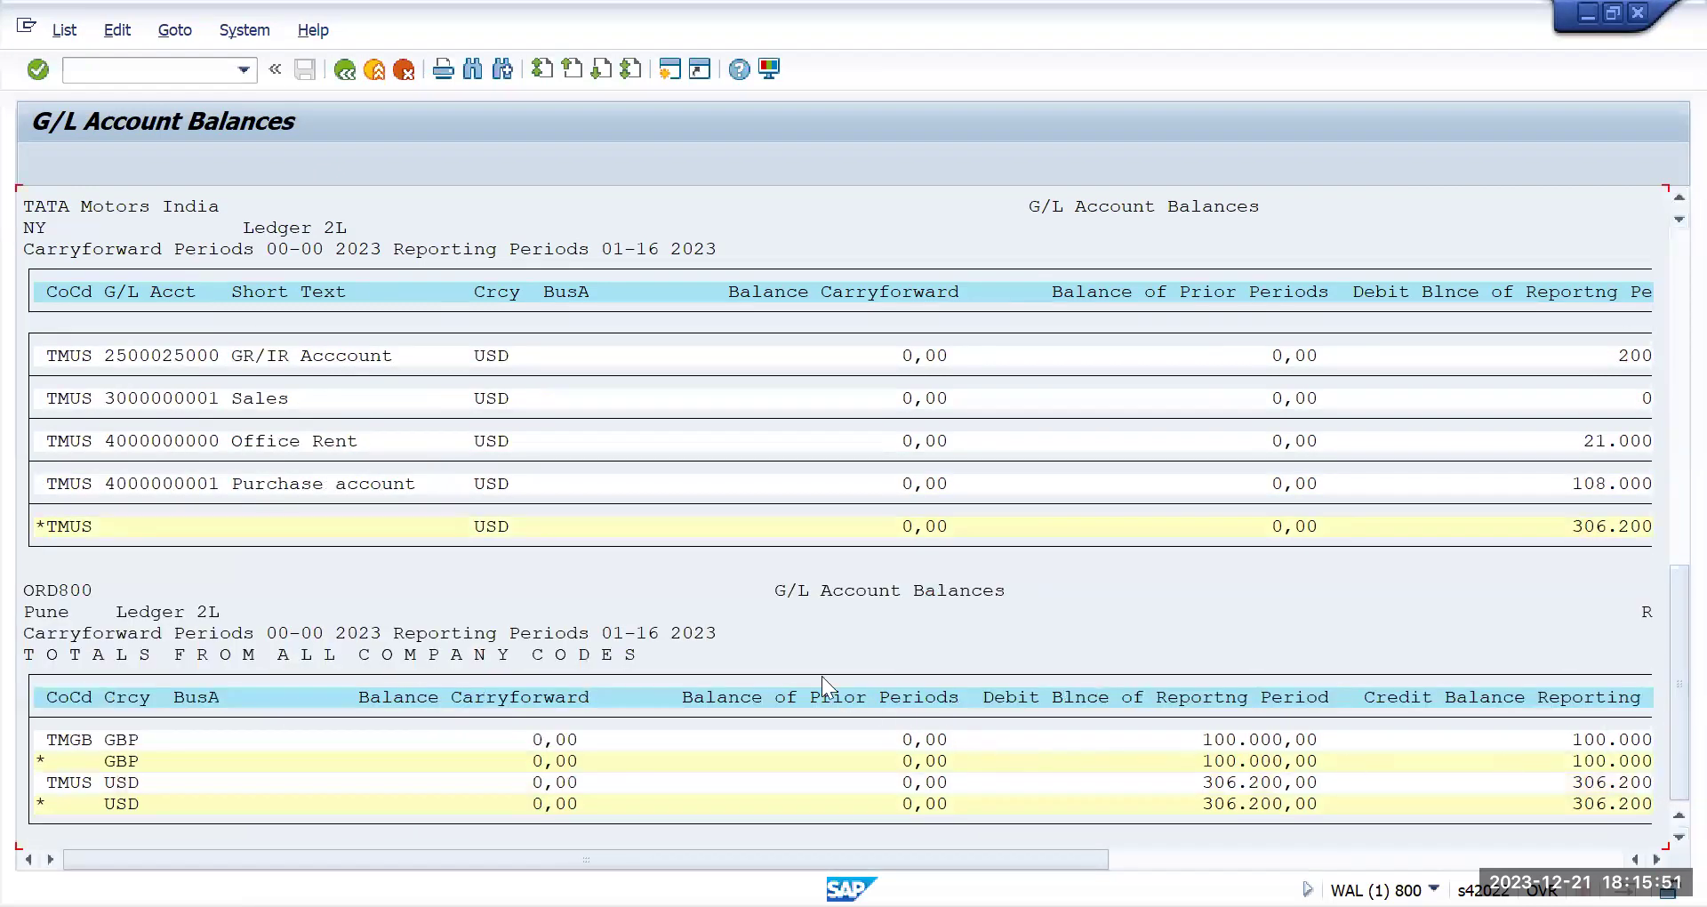
pyautogui.scroll(1, 824, 685)
pyautogui.moveTo(1664, 662); pyautogui.dragTo(1670, 329)
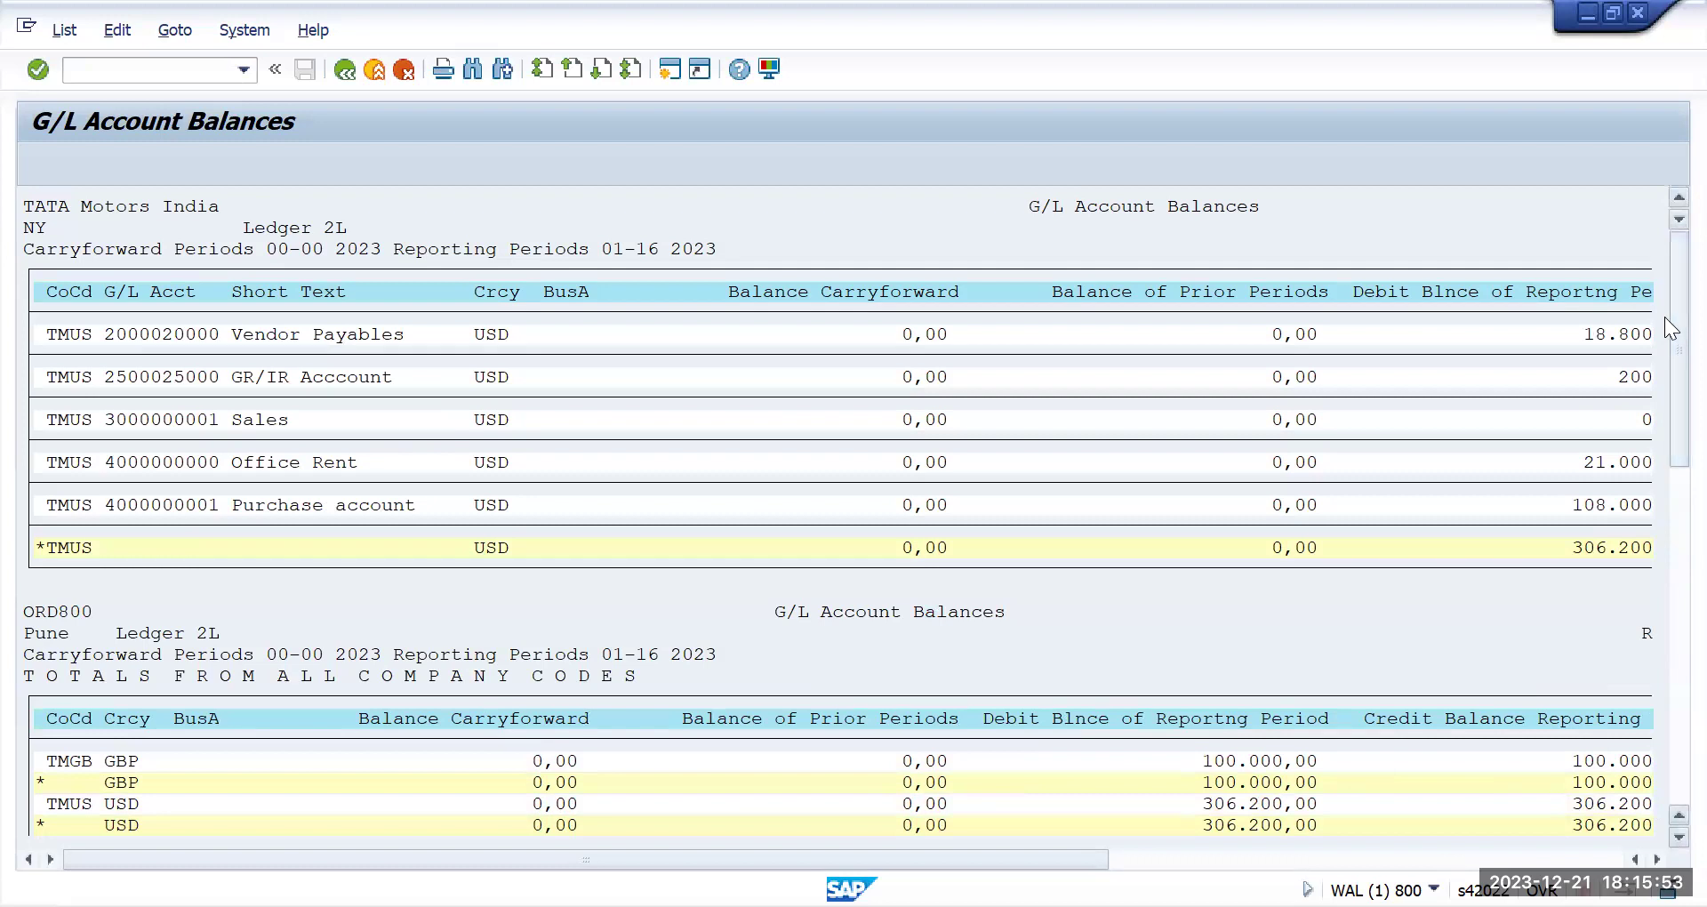
pyautogui.scroll(-1, 212, 548)
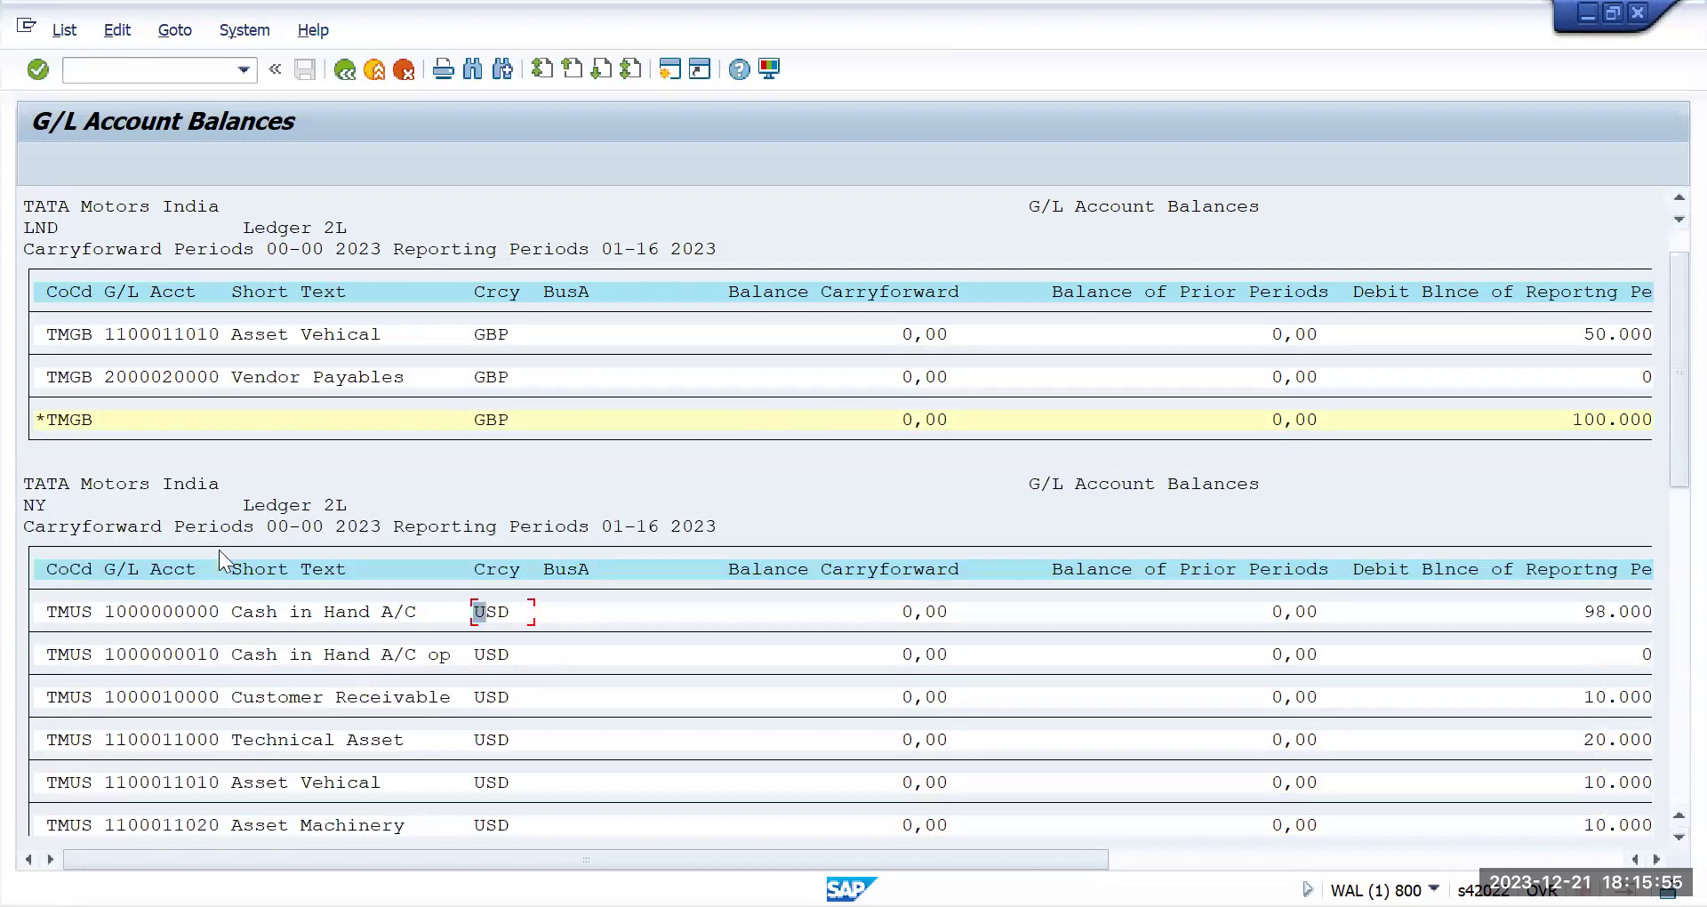
pyautogui.scroll(-4, 224, 560)
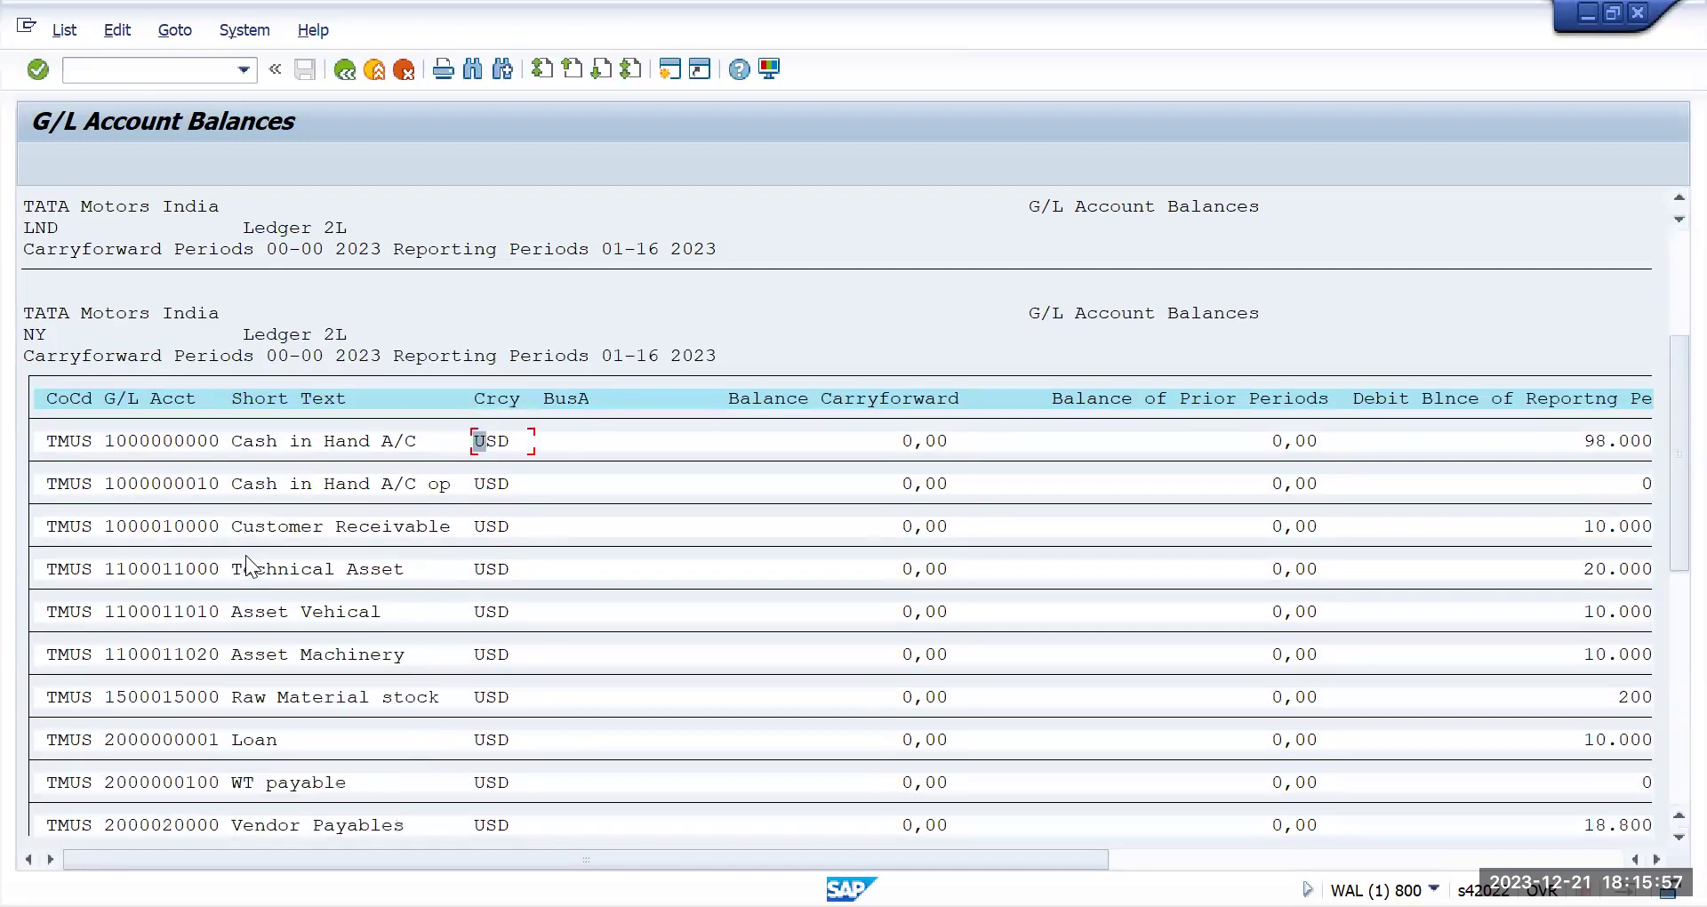
pyautogui.scroll(-5, 247, 565)
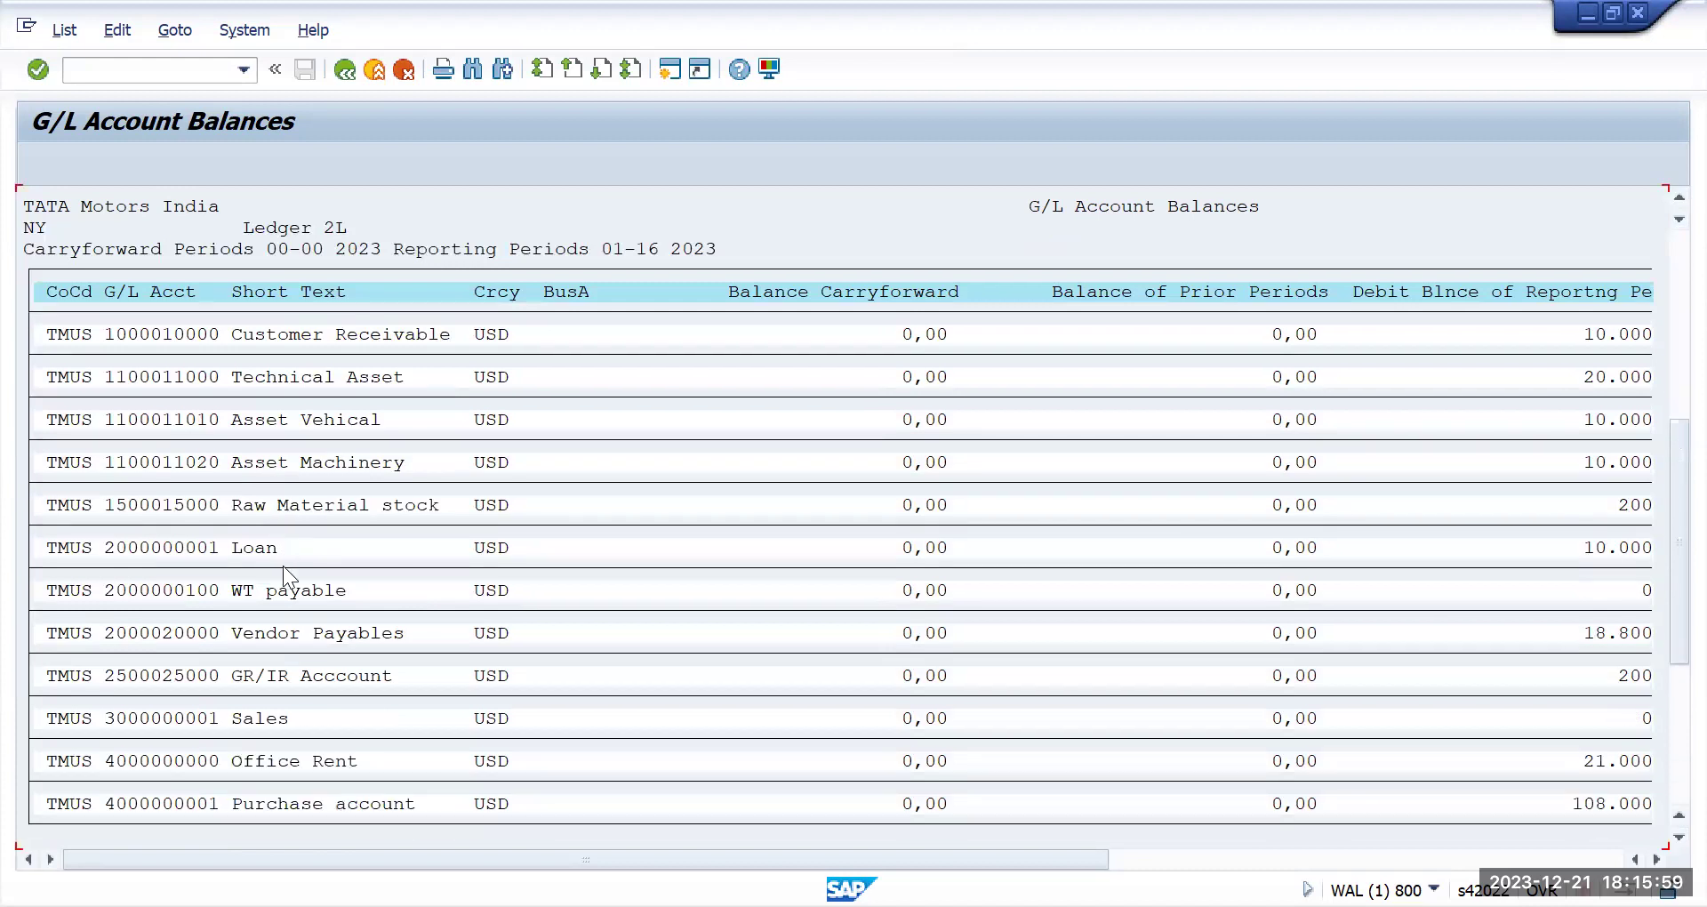
pyautogui.scroll(-5, 285, 578)
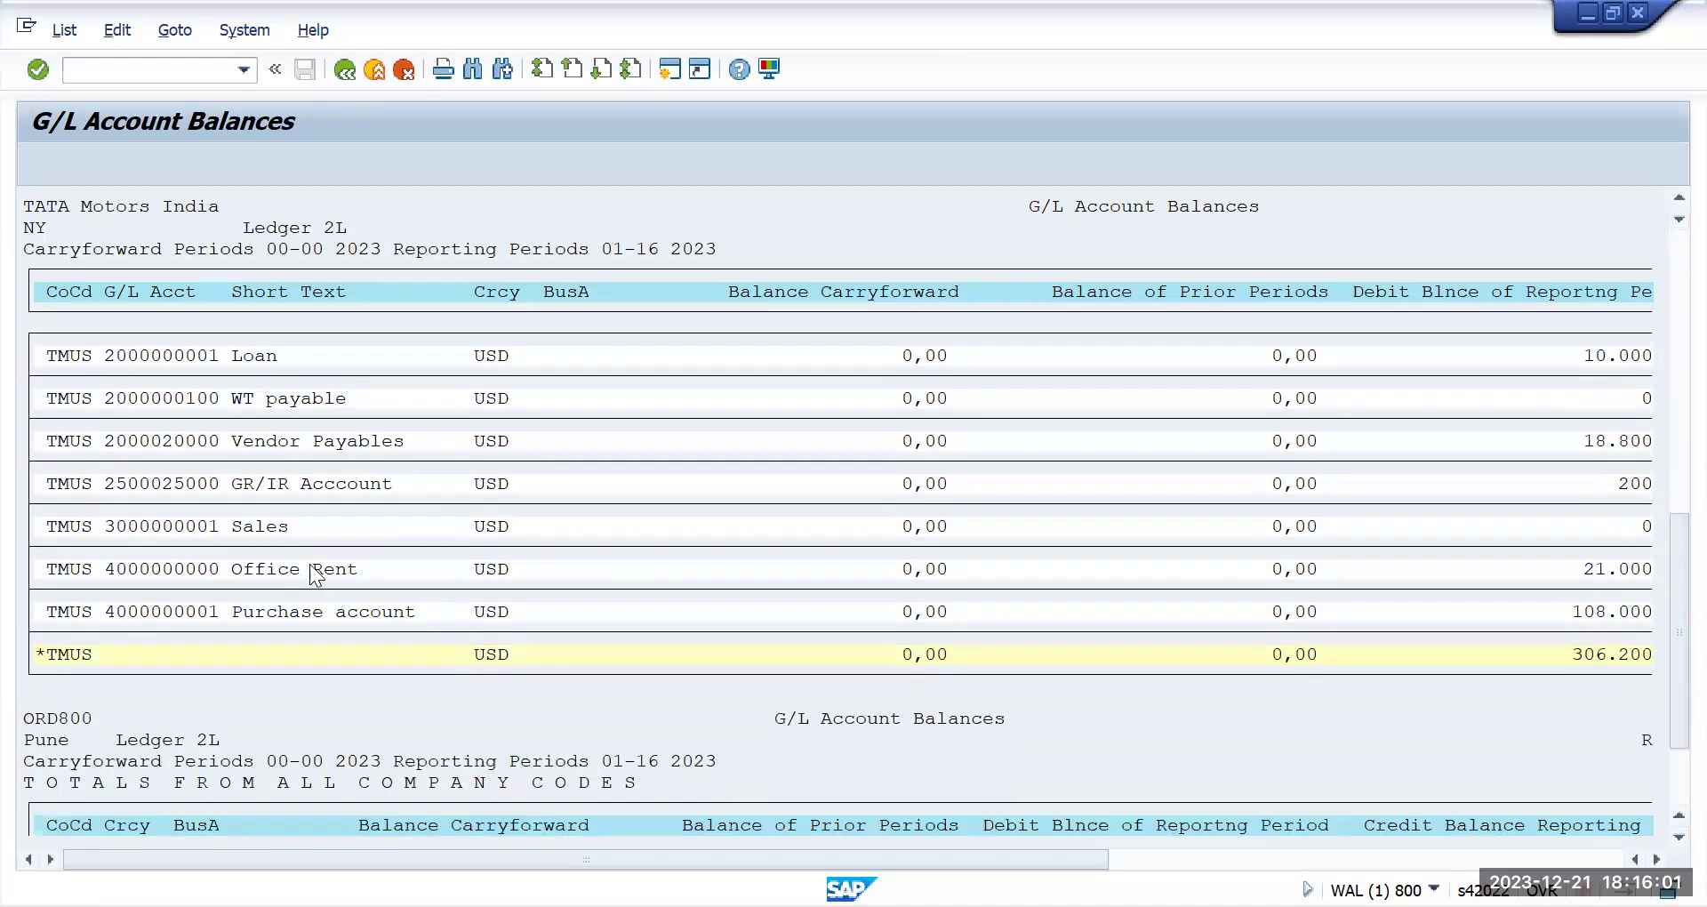
pyautogui.scroll(-6, 320, 575)
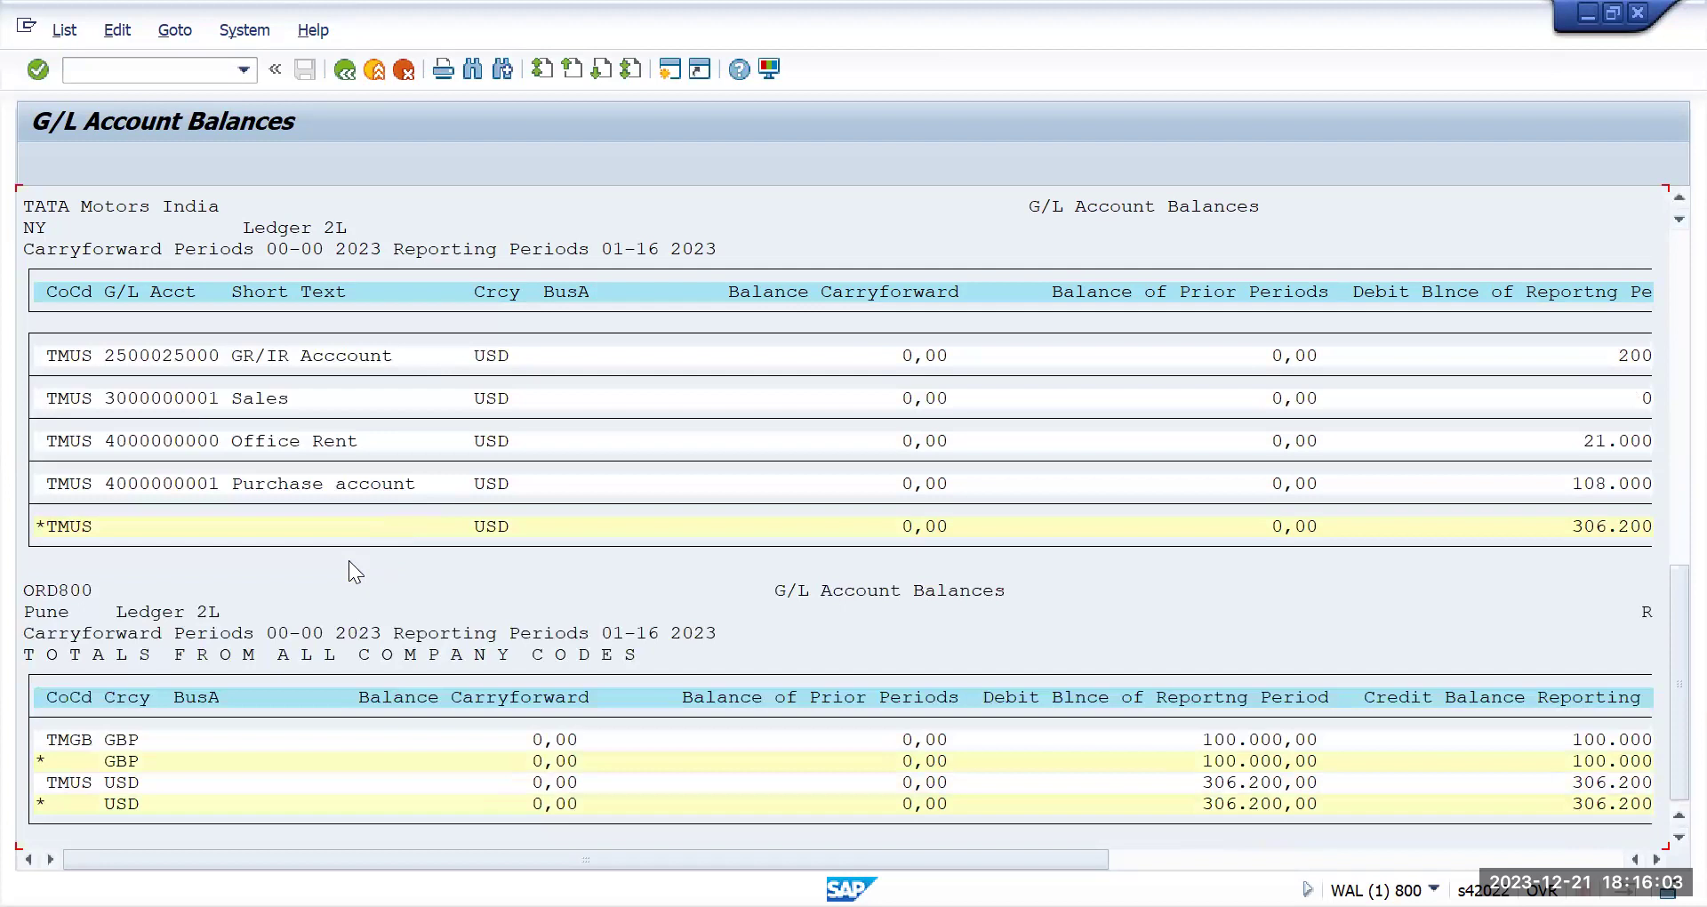
pyautogui.moveTo(1677, 622); pyautogui.dragTo(1670, 194)
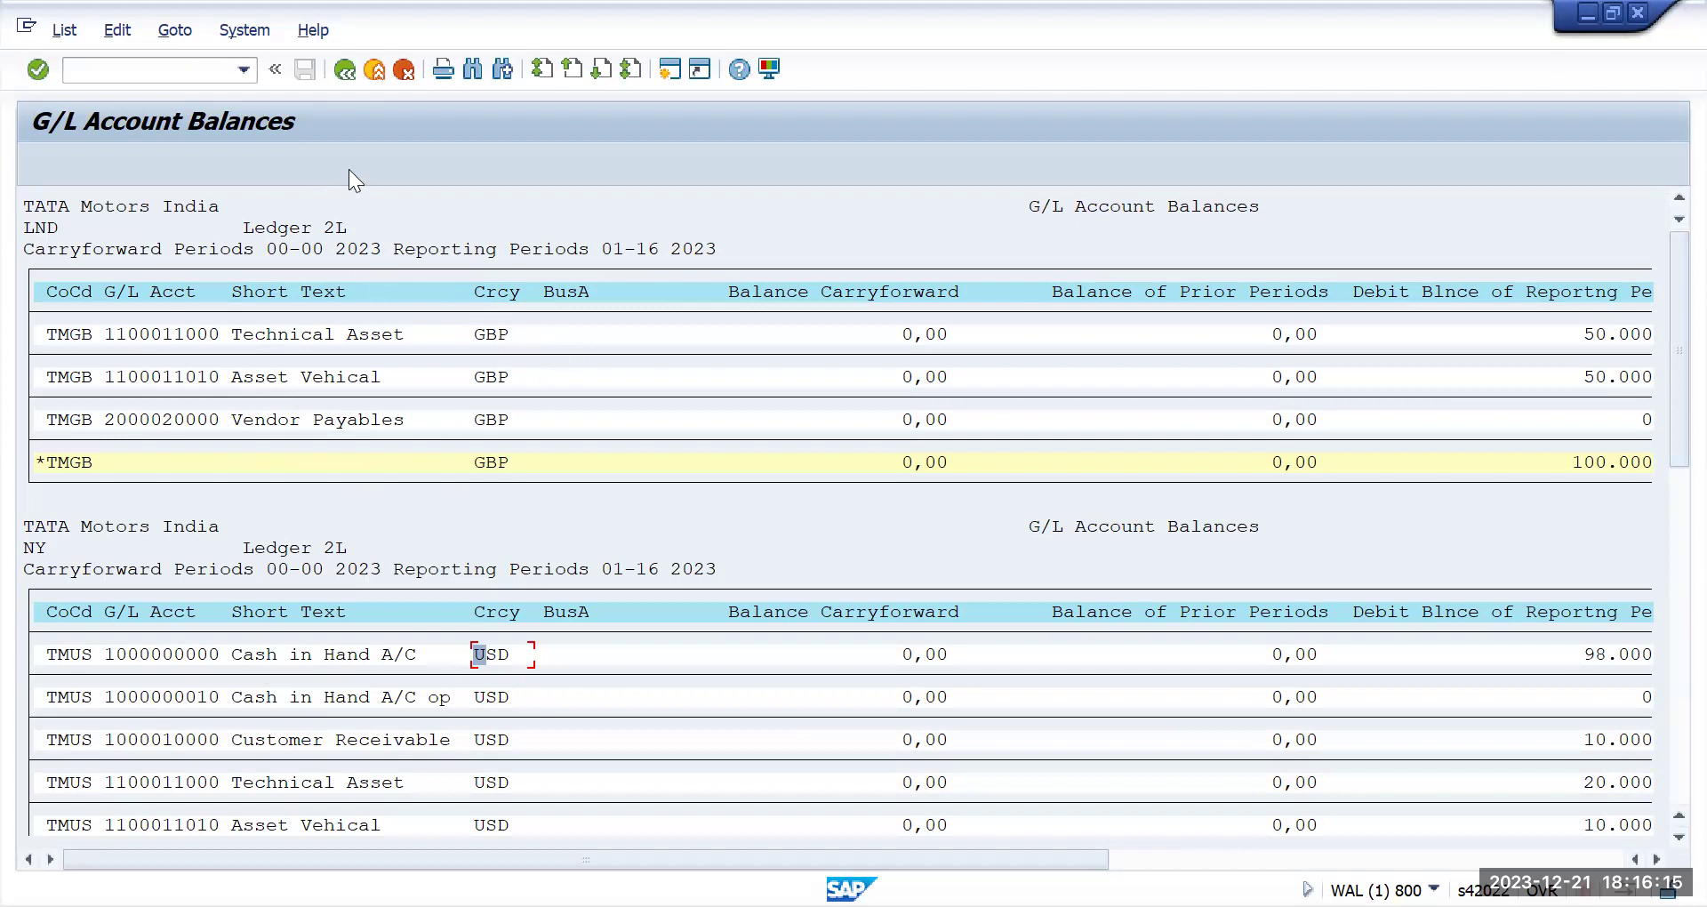
pyautogui.press('F3')
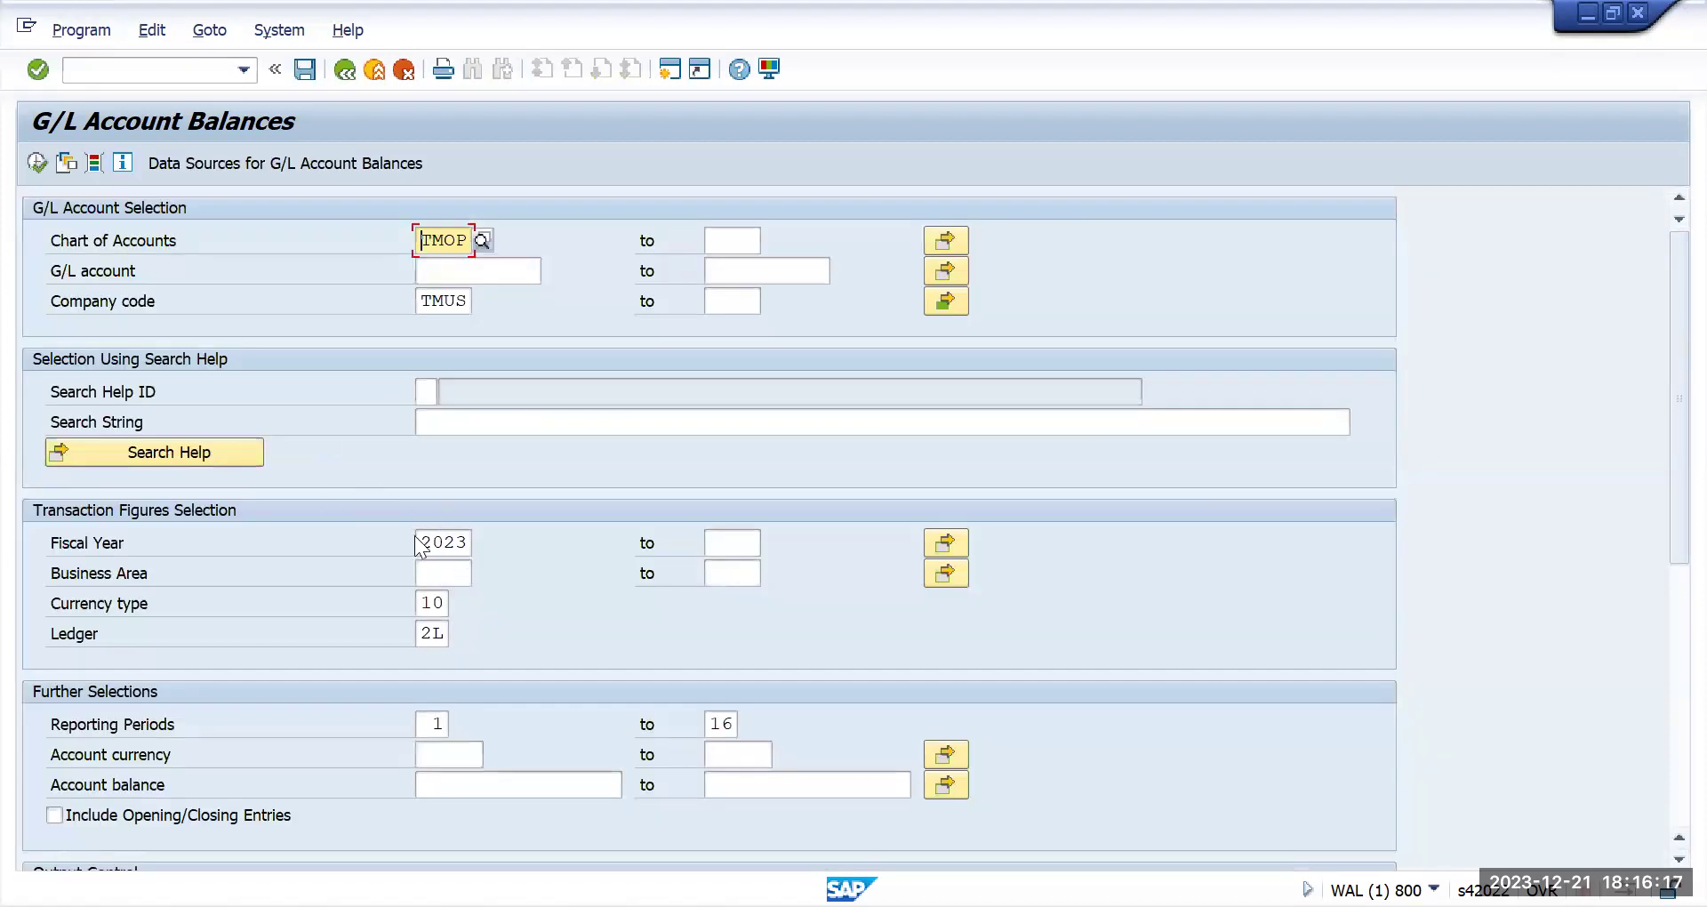
# Look over the included company codes and the transaction history without changing anything
pyautogui.click(932, 303)
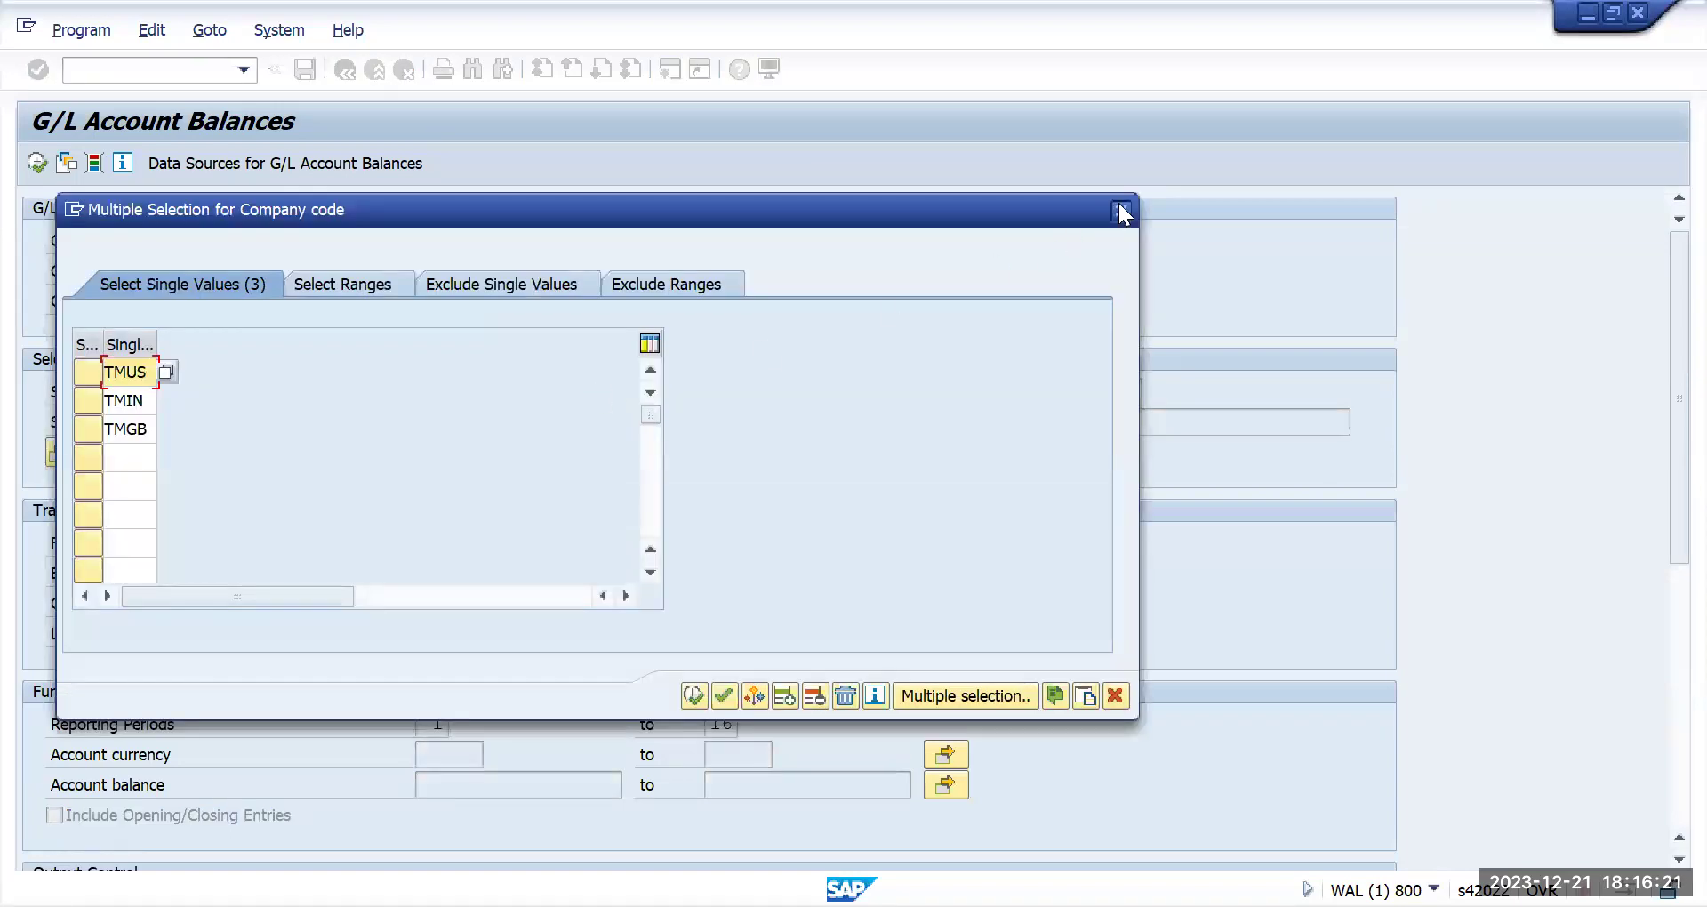
pyautogui.click(1120, 211)
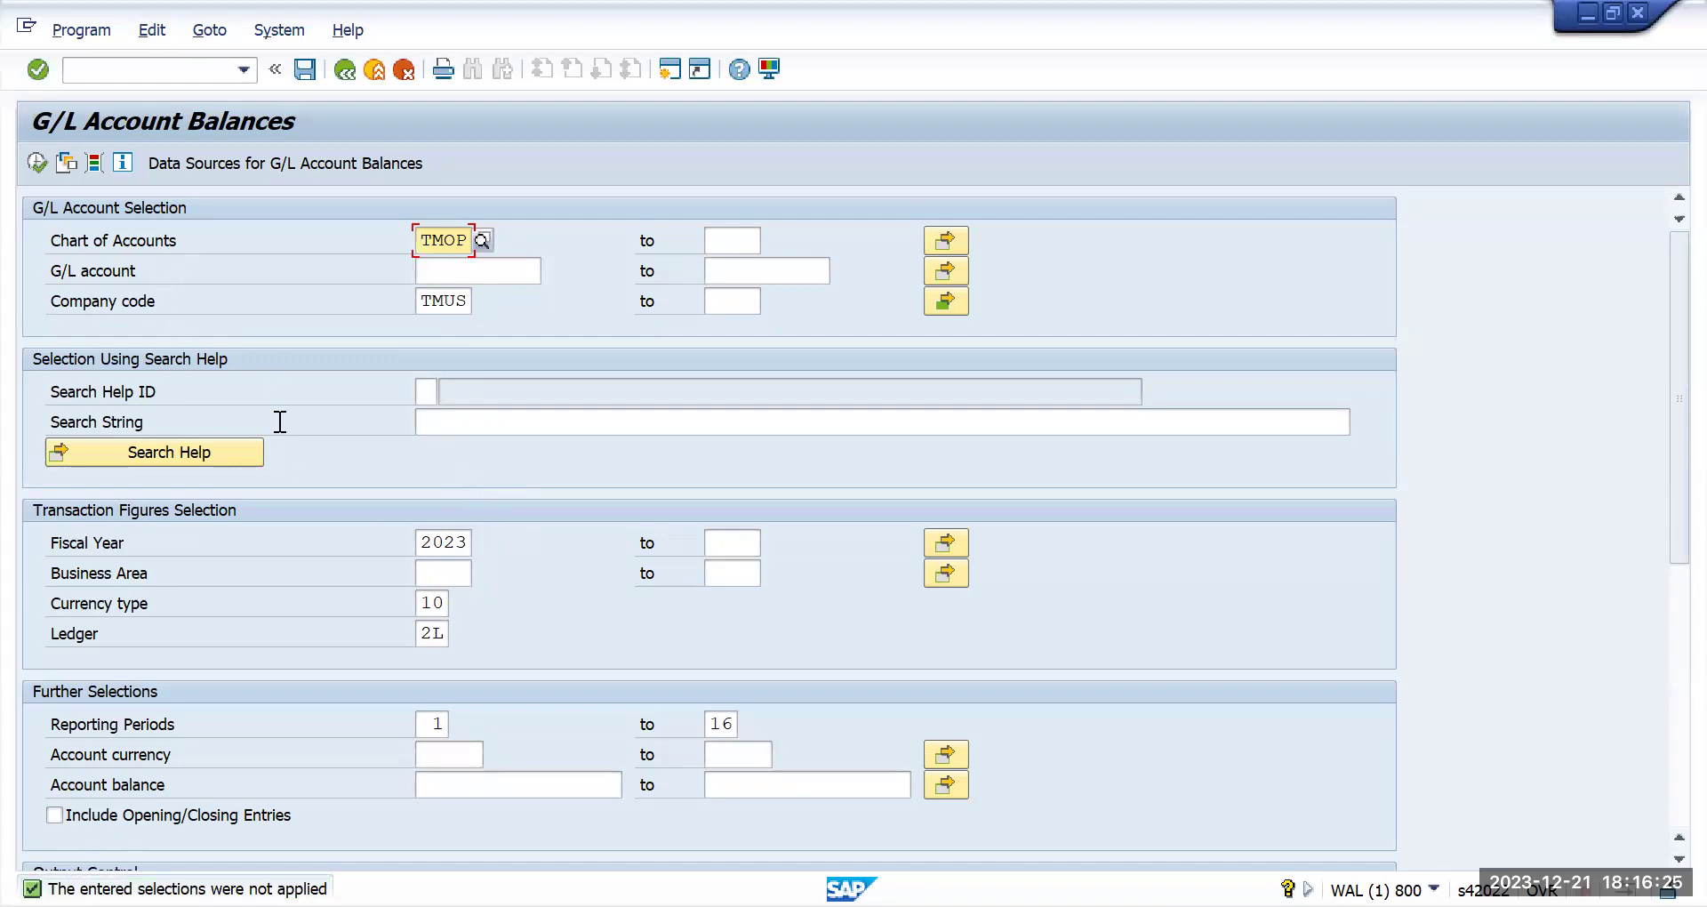
pyautogui.click(242, 71)
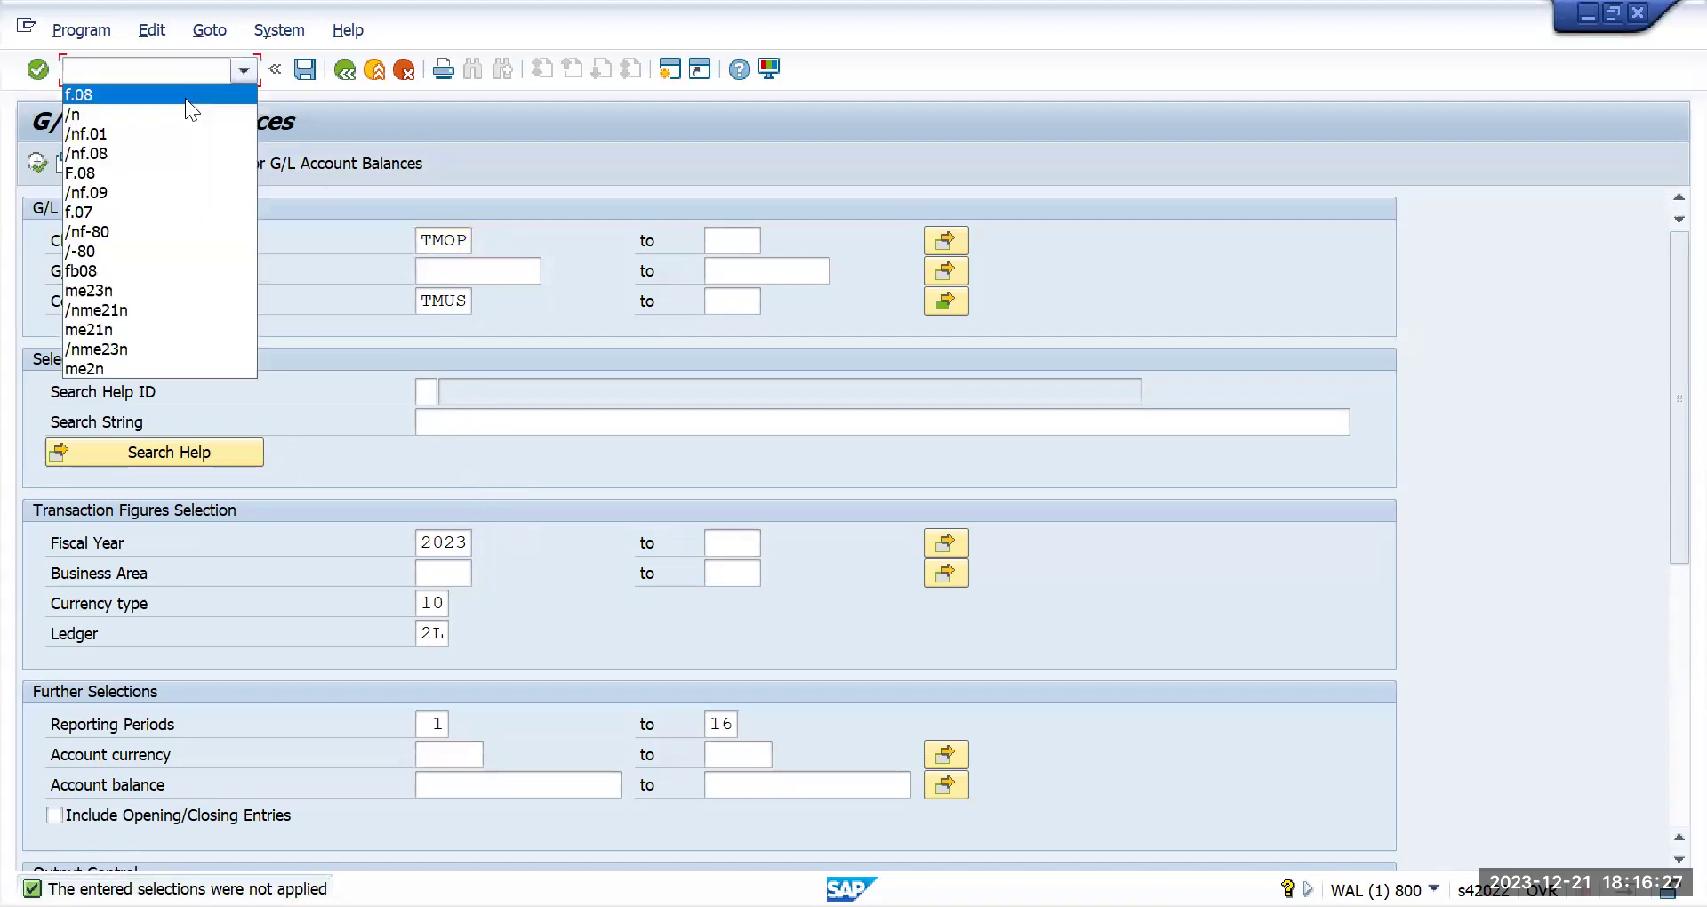
pyautogui.click(276, 91)
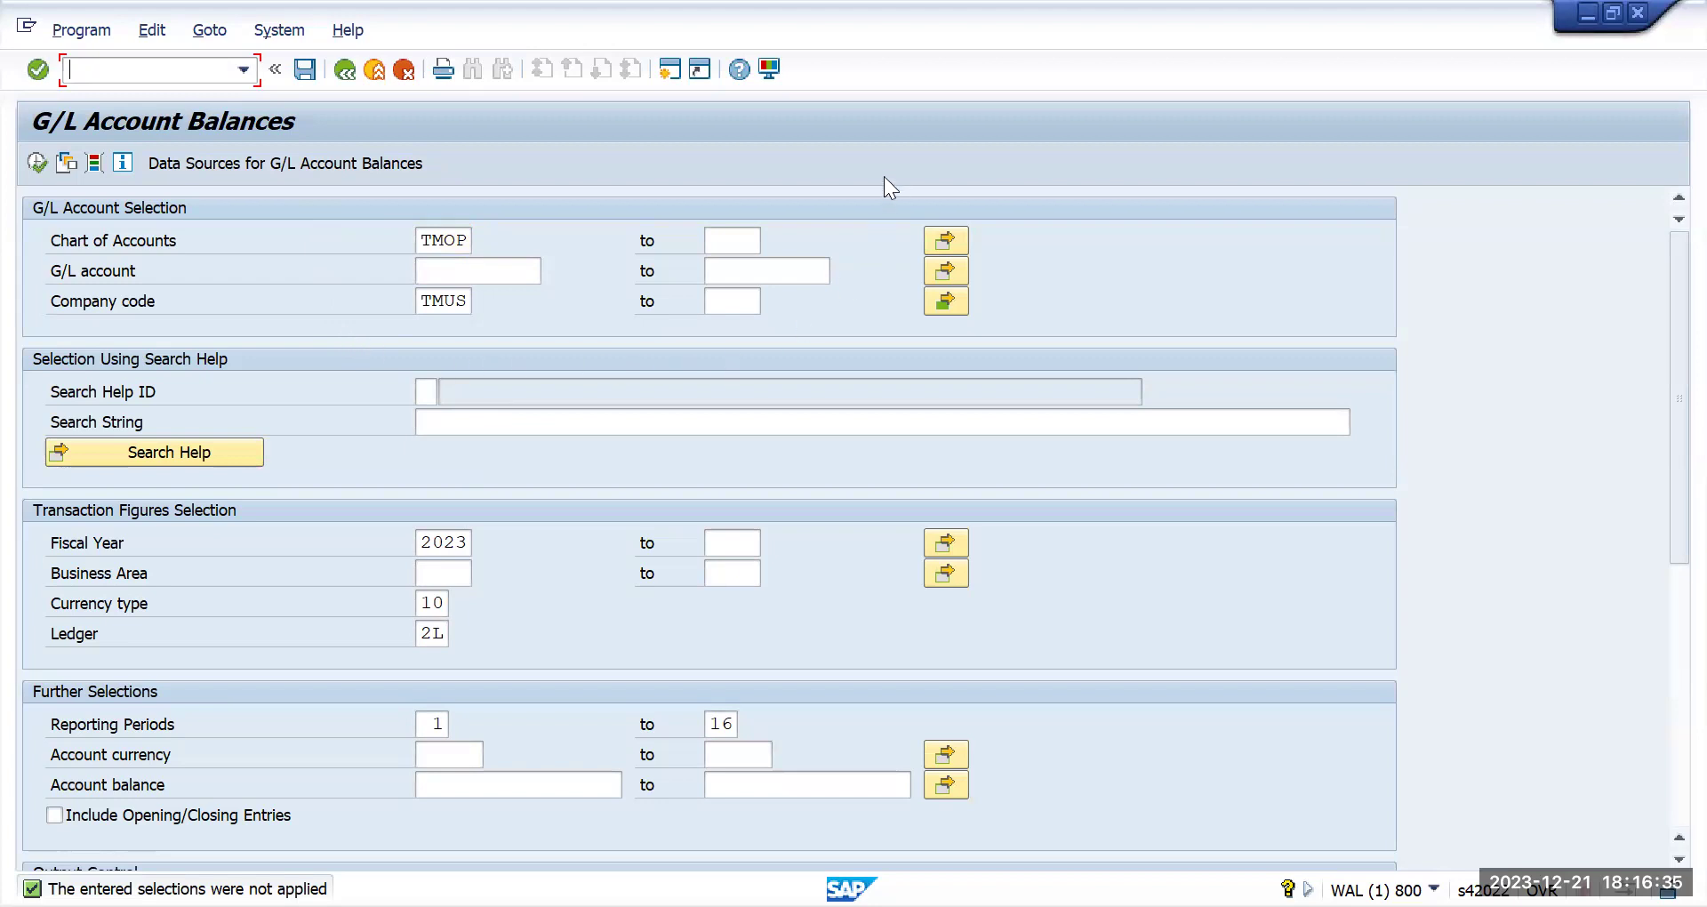
# Re-enter currency type 10 and change the ledger from 2L to 0L
pyautogui.click(449, 609)
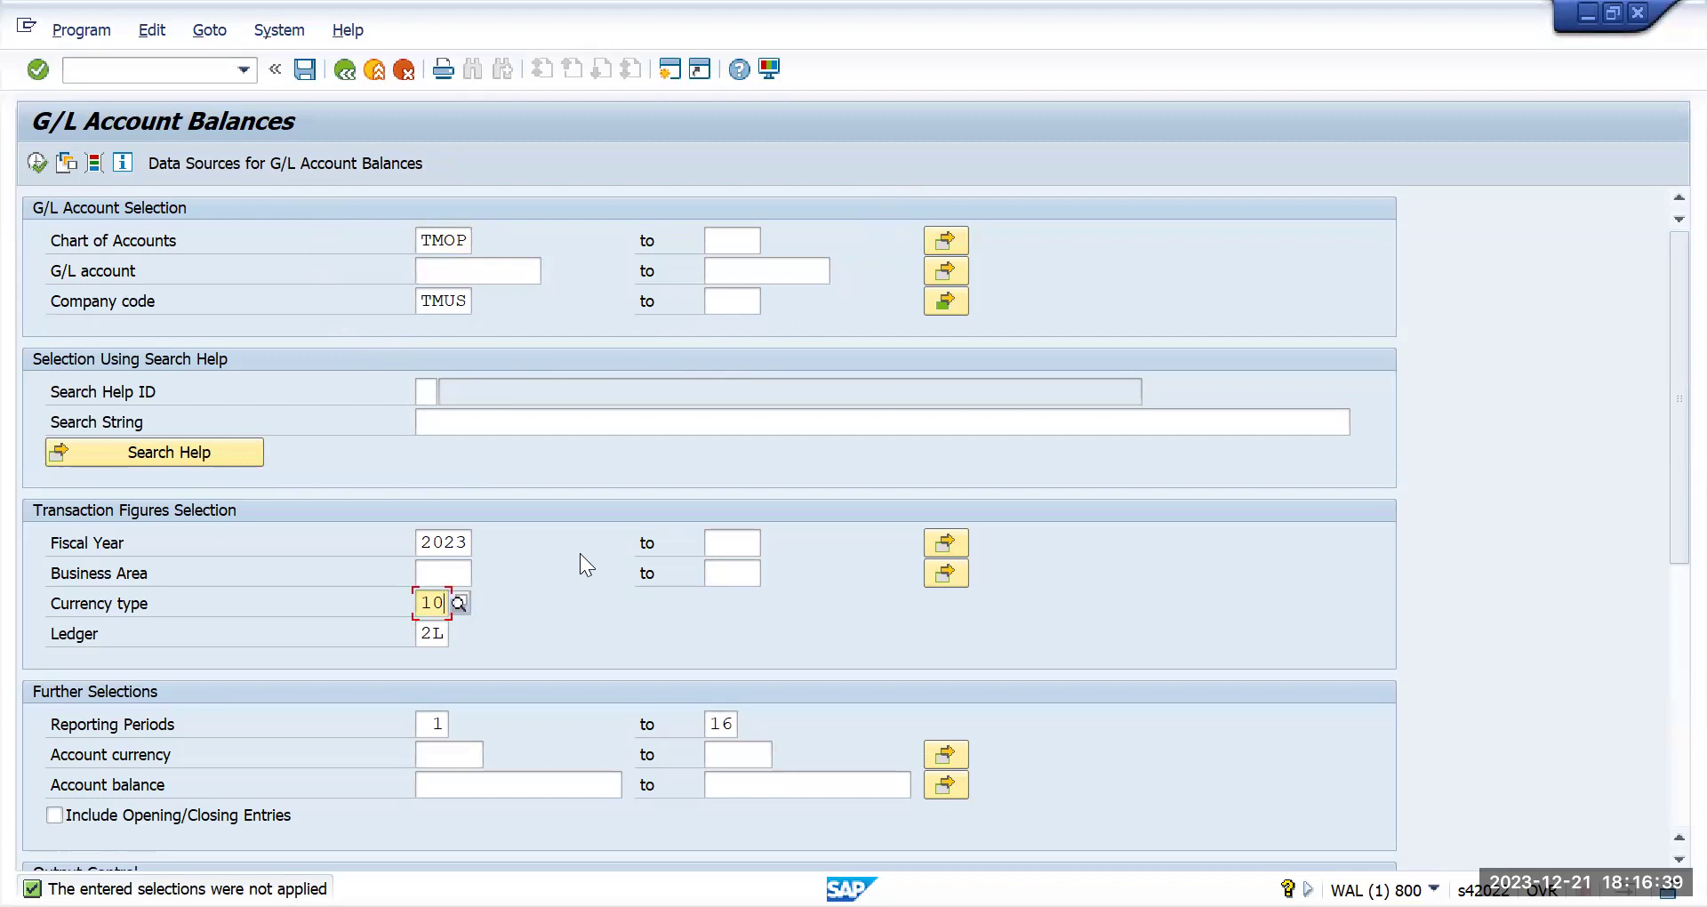
pyautogui.press('BackSpace')
pyautogui.press('BackSpace')
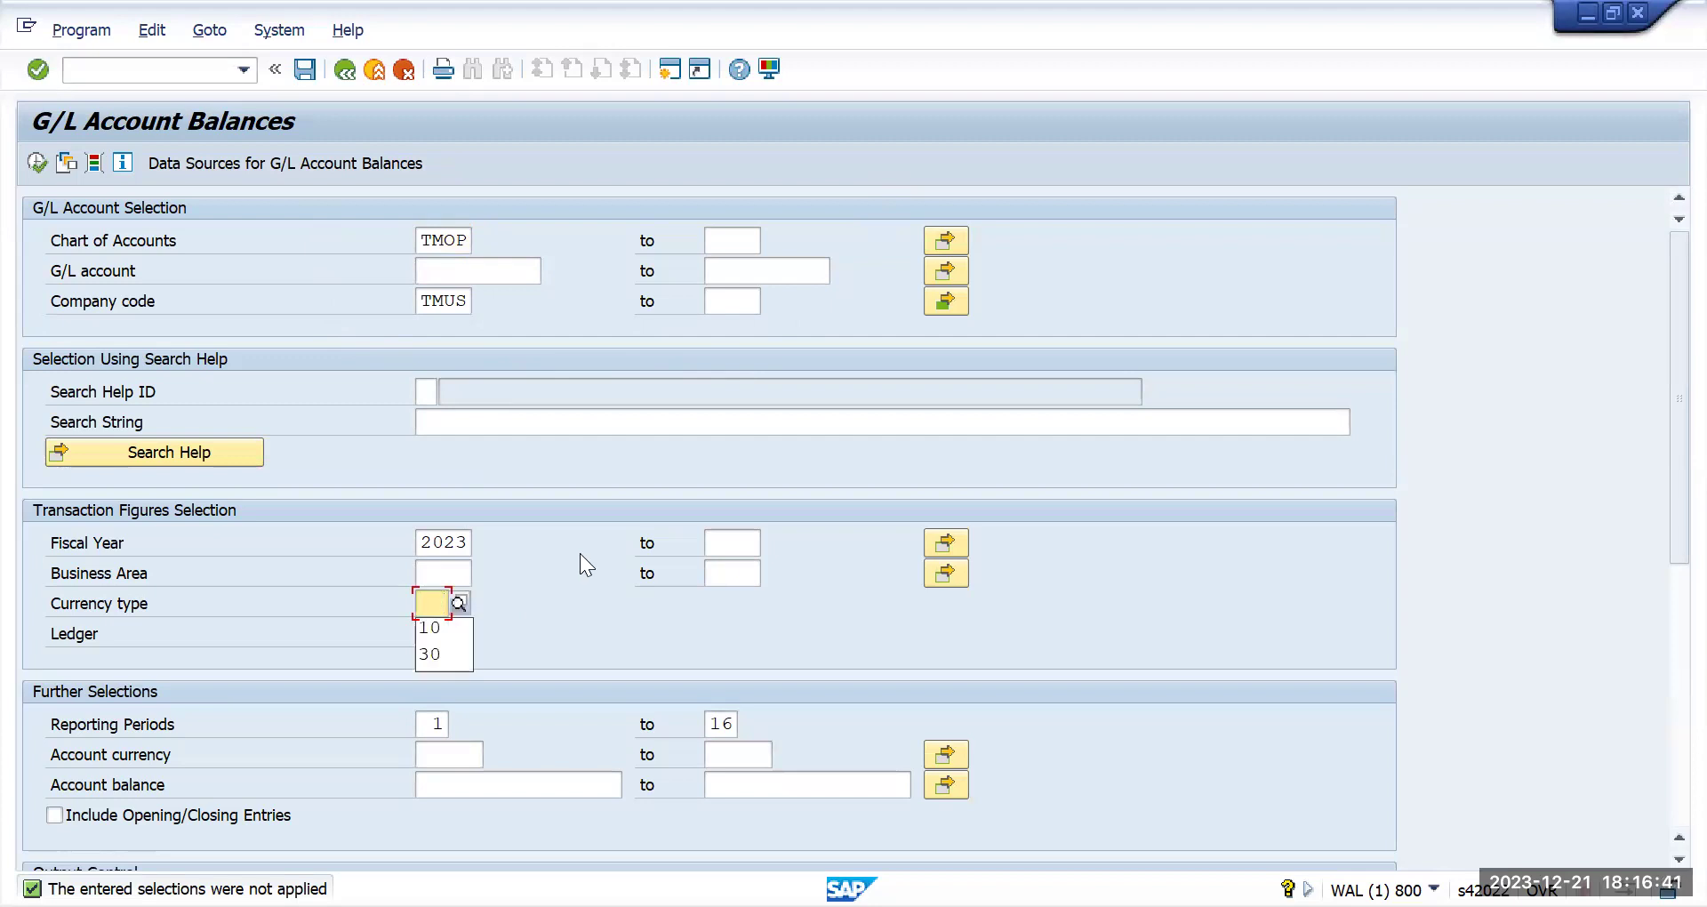
pyautogui.write('10')
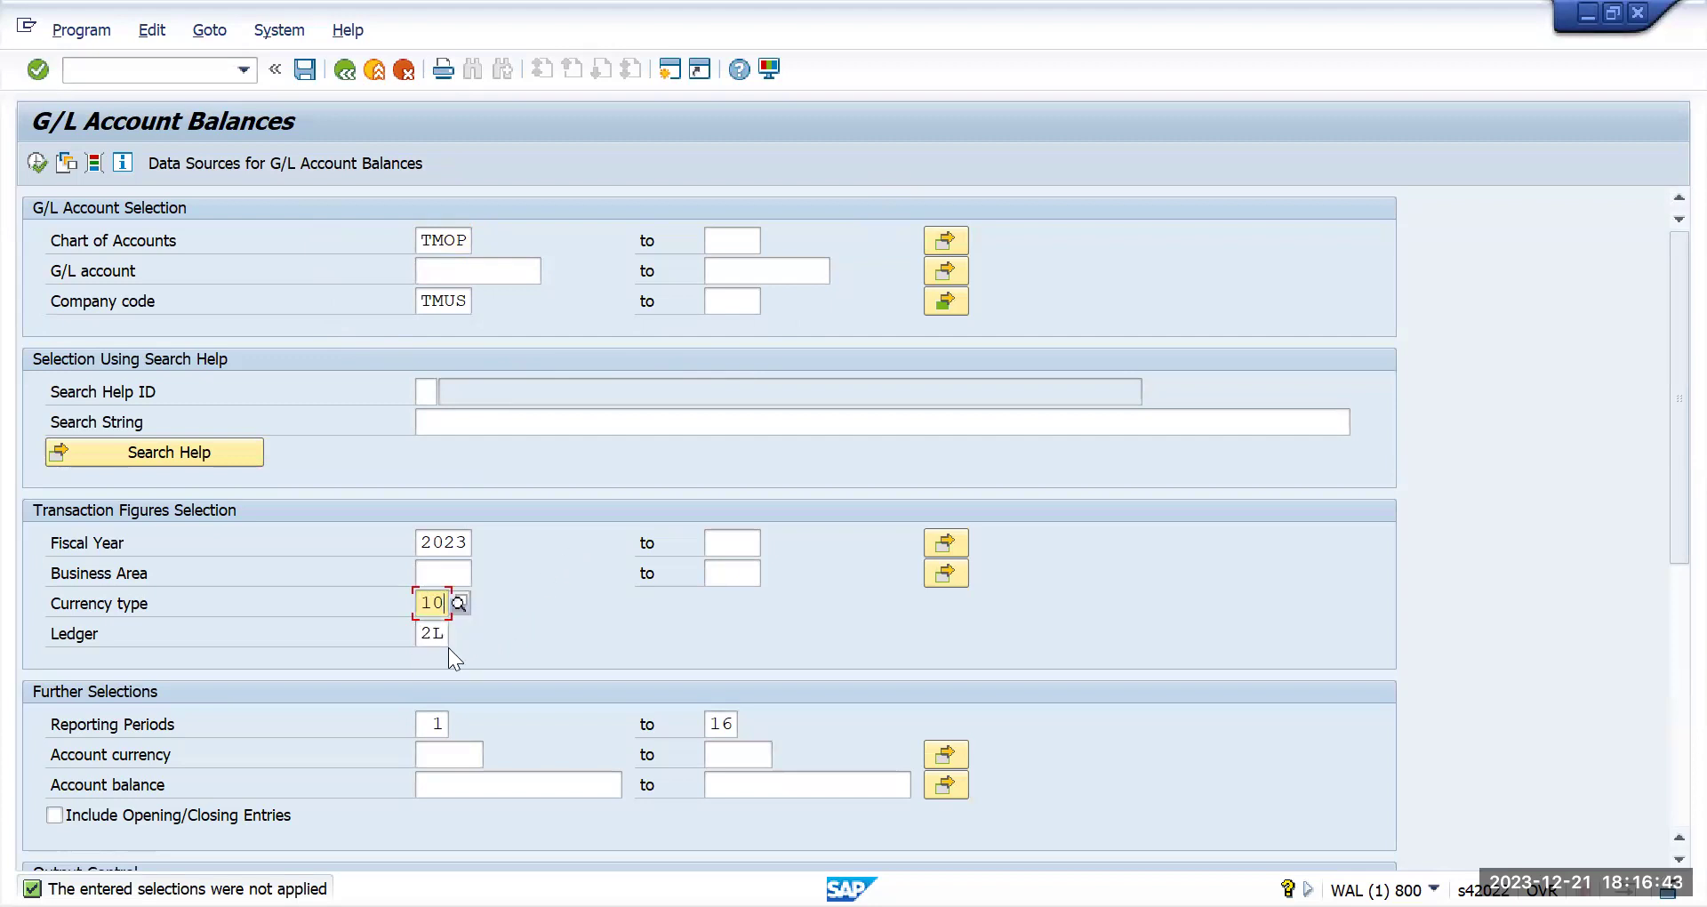
pyautogui.click(445, 641)
pyautogui.press('BackSpace')
pyautogui.press('BackSpace')
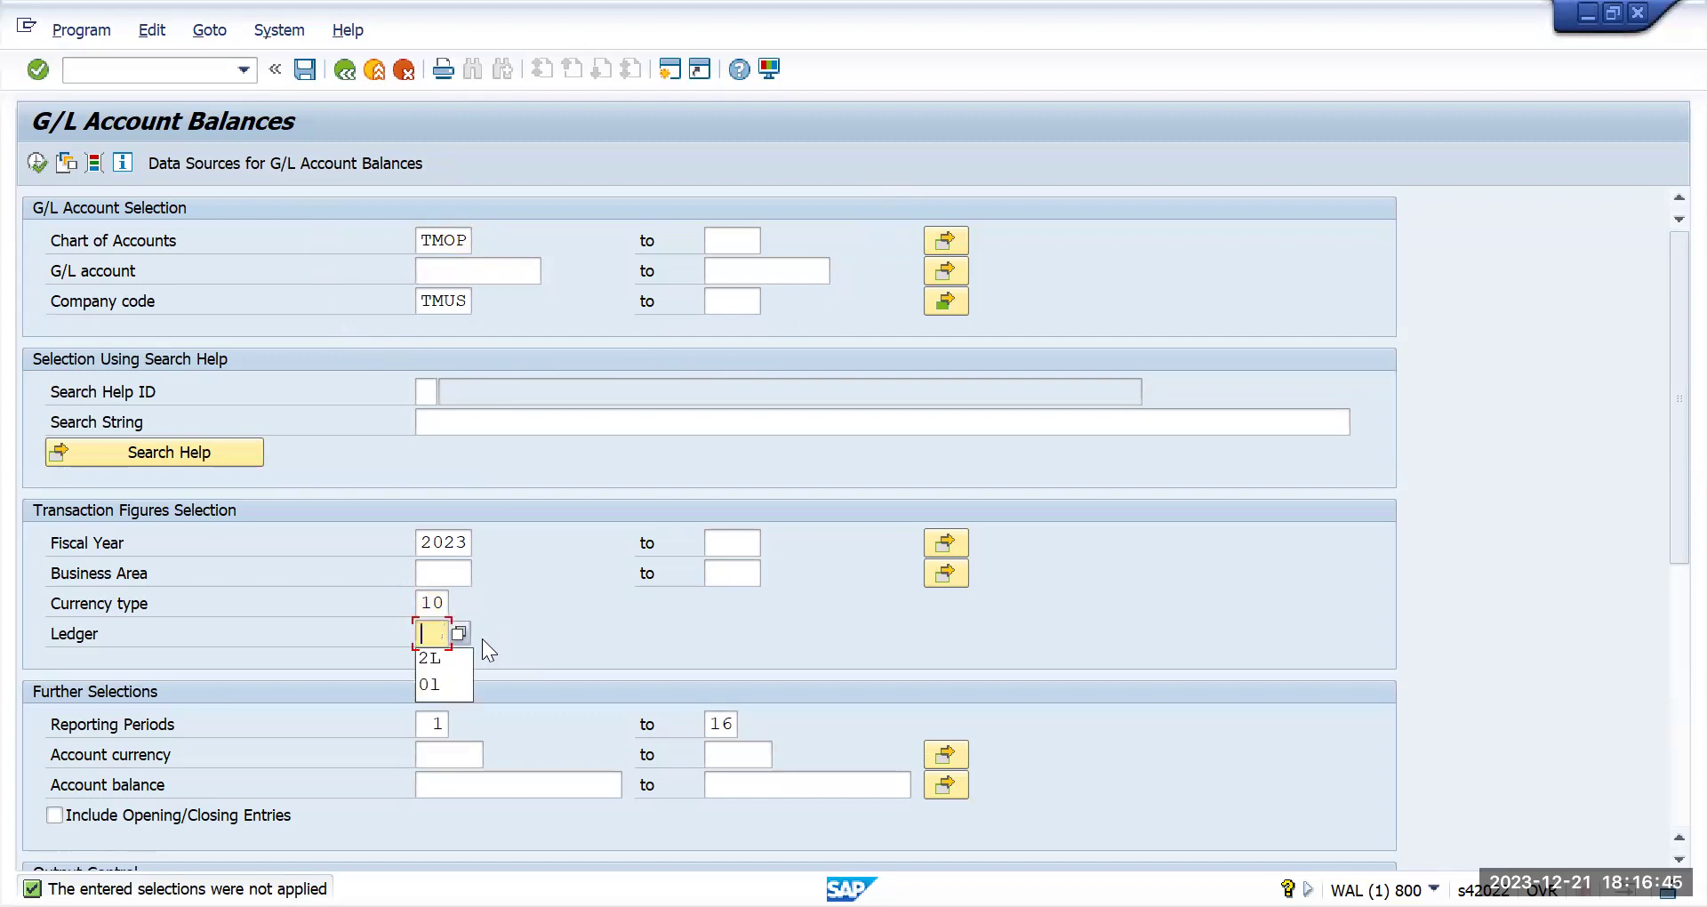
pyautogui.write('01')
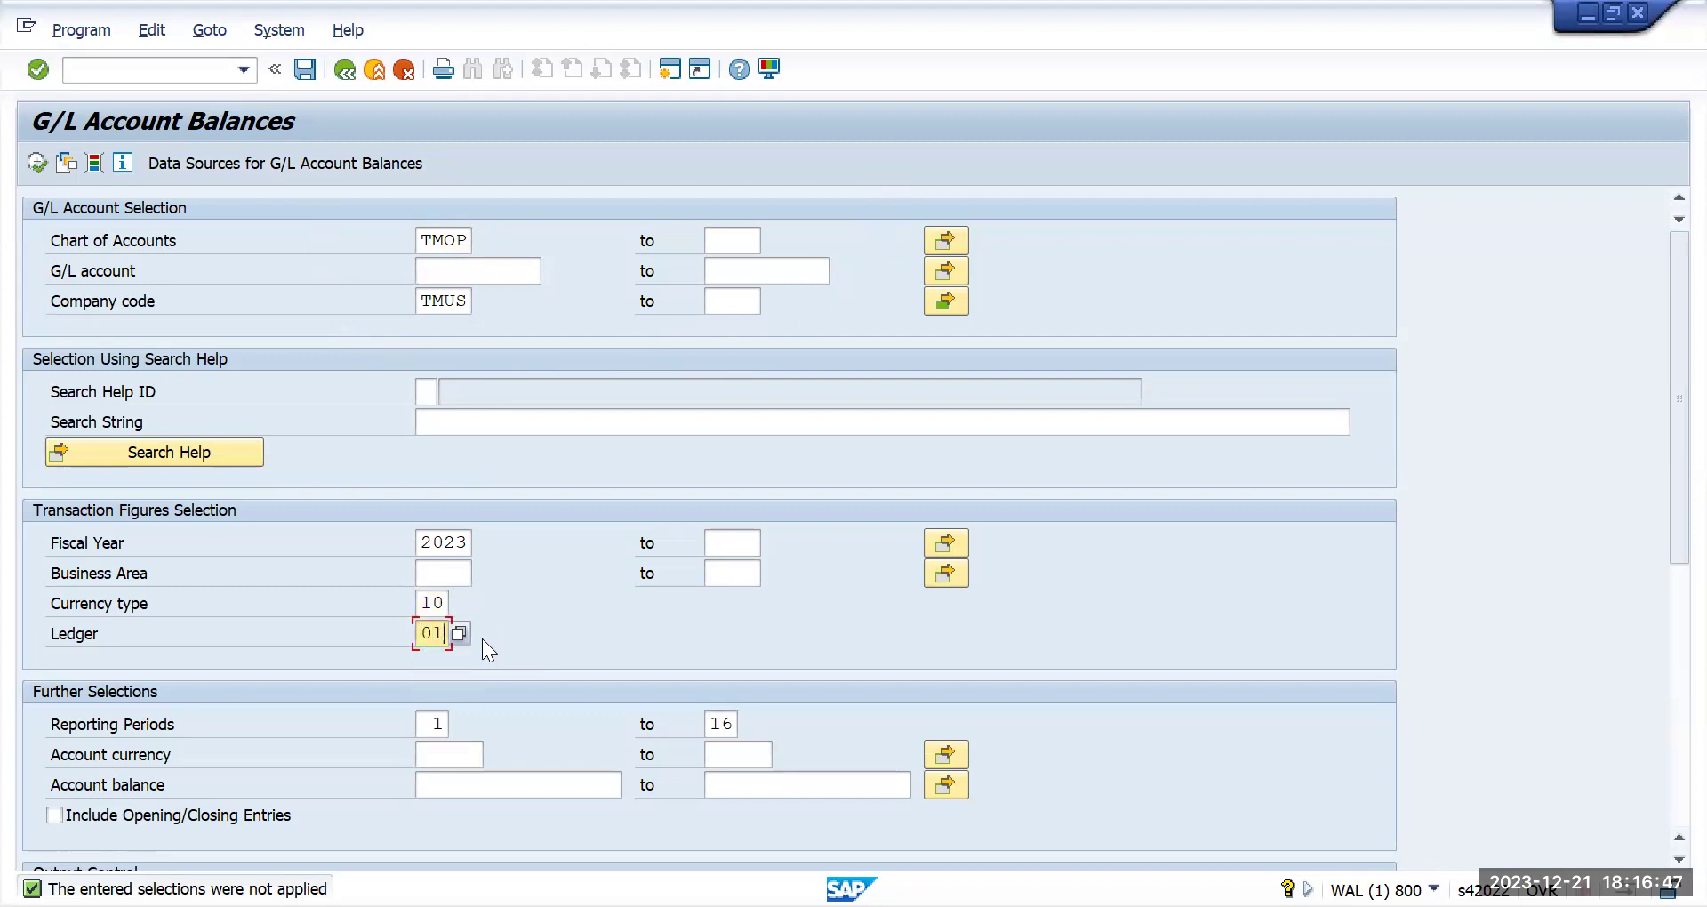
# Run the ledger 0L report and check TMGB in GBP, TMIN in INR and TMUS in USD
pyautogui.click(36, 163)
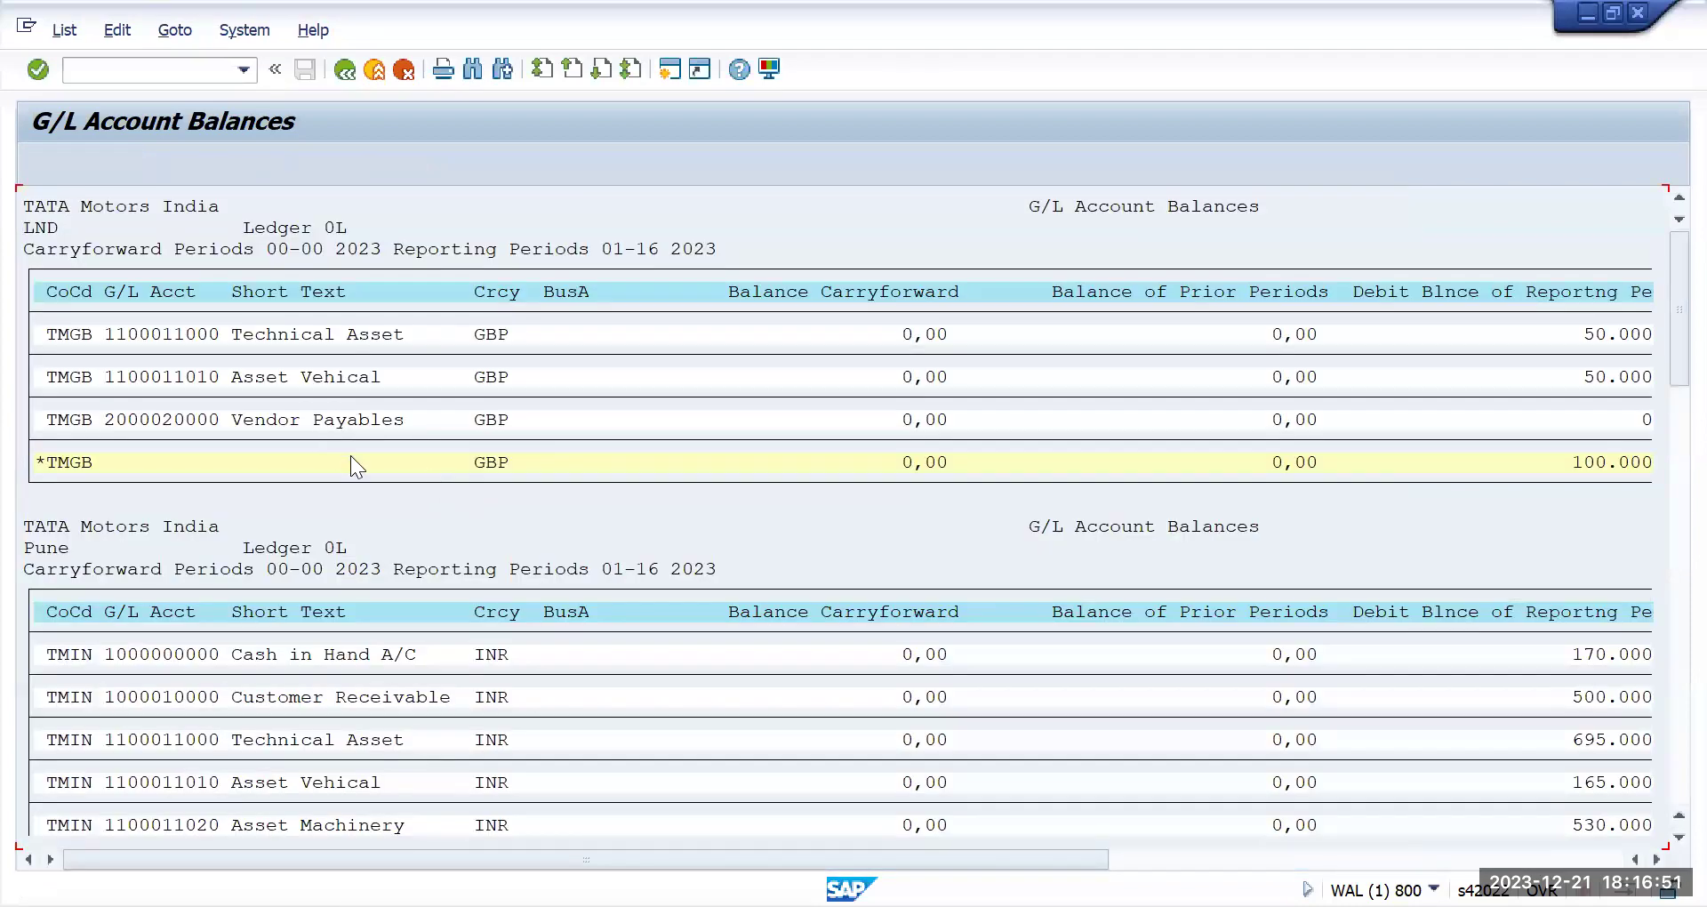
pyautogui.scroll(-1, 350, 455)
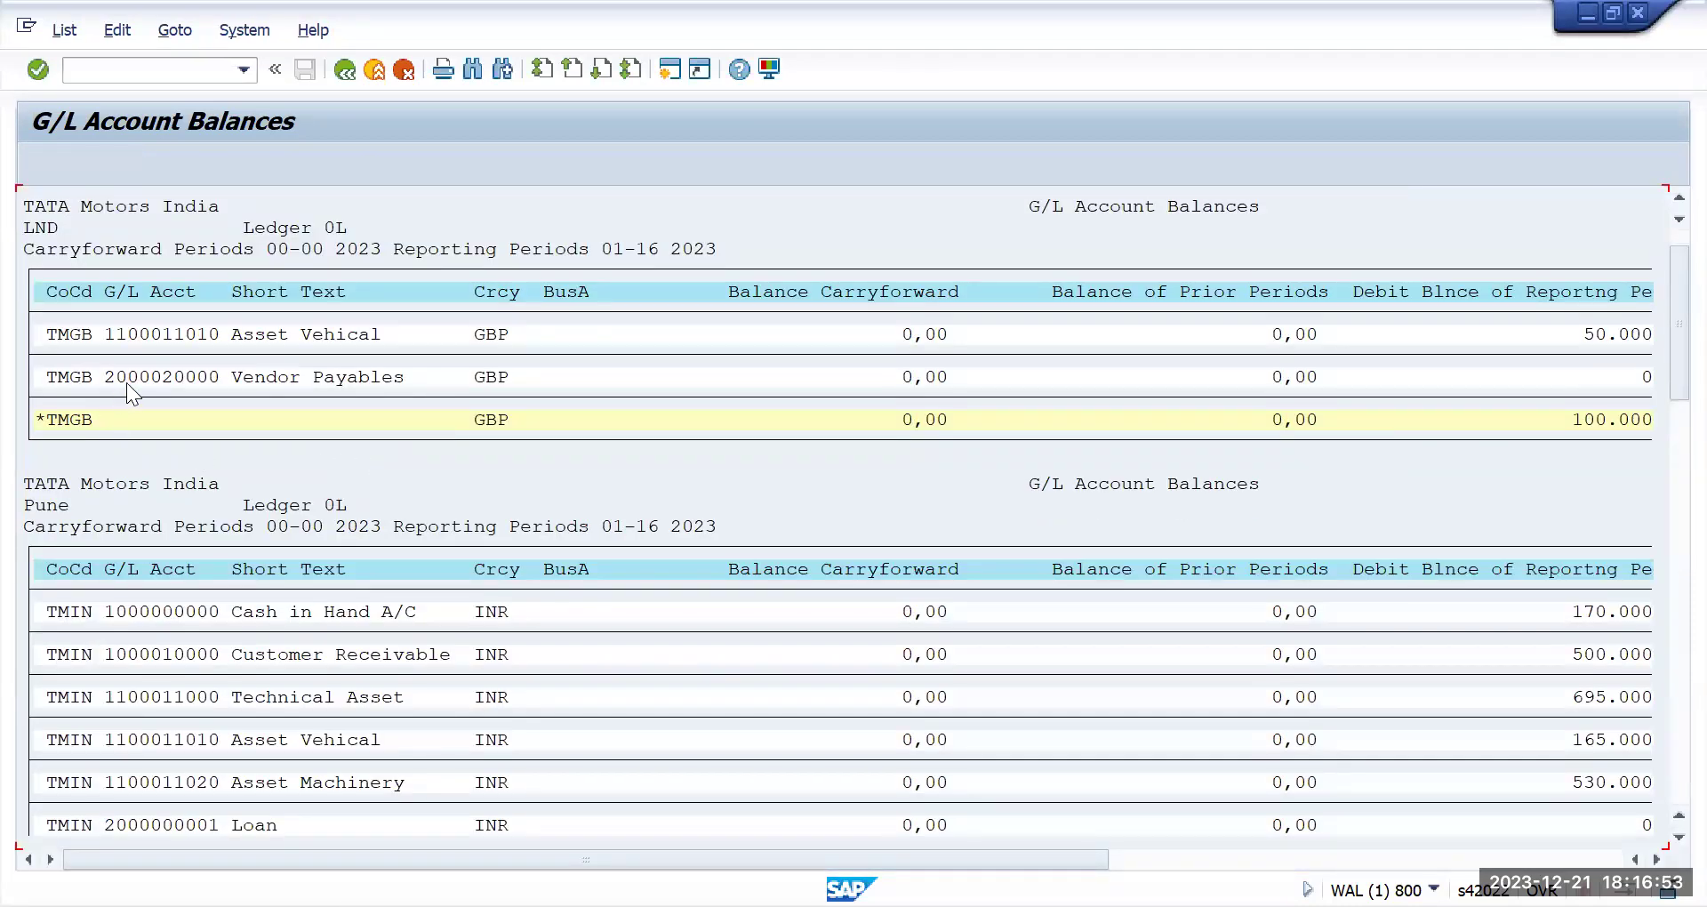
pyautogui.click(511, 378)
pyautogui.click(89, 338)
pyautogui.click(511, 337)
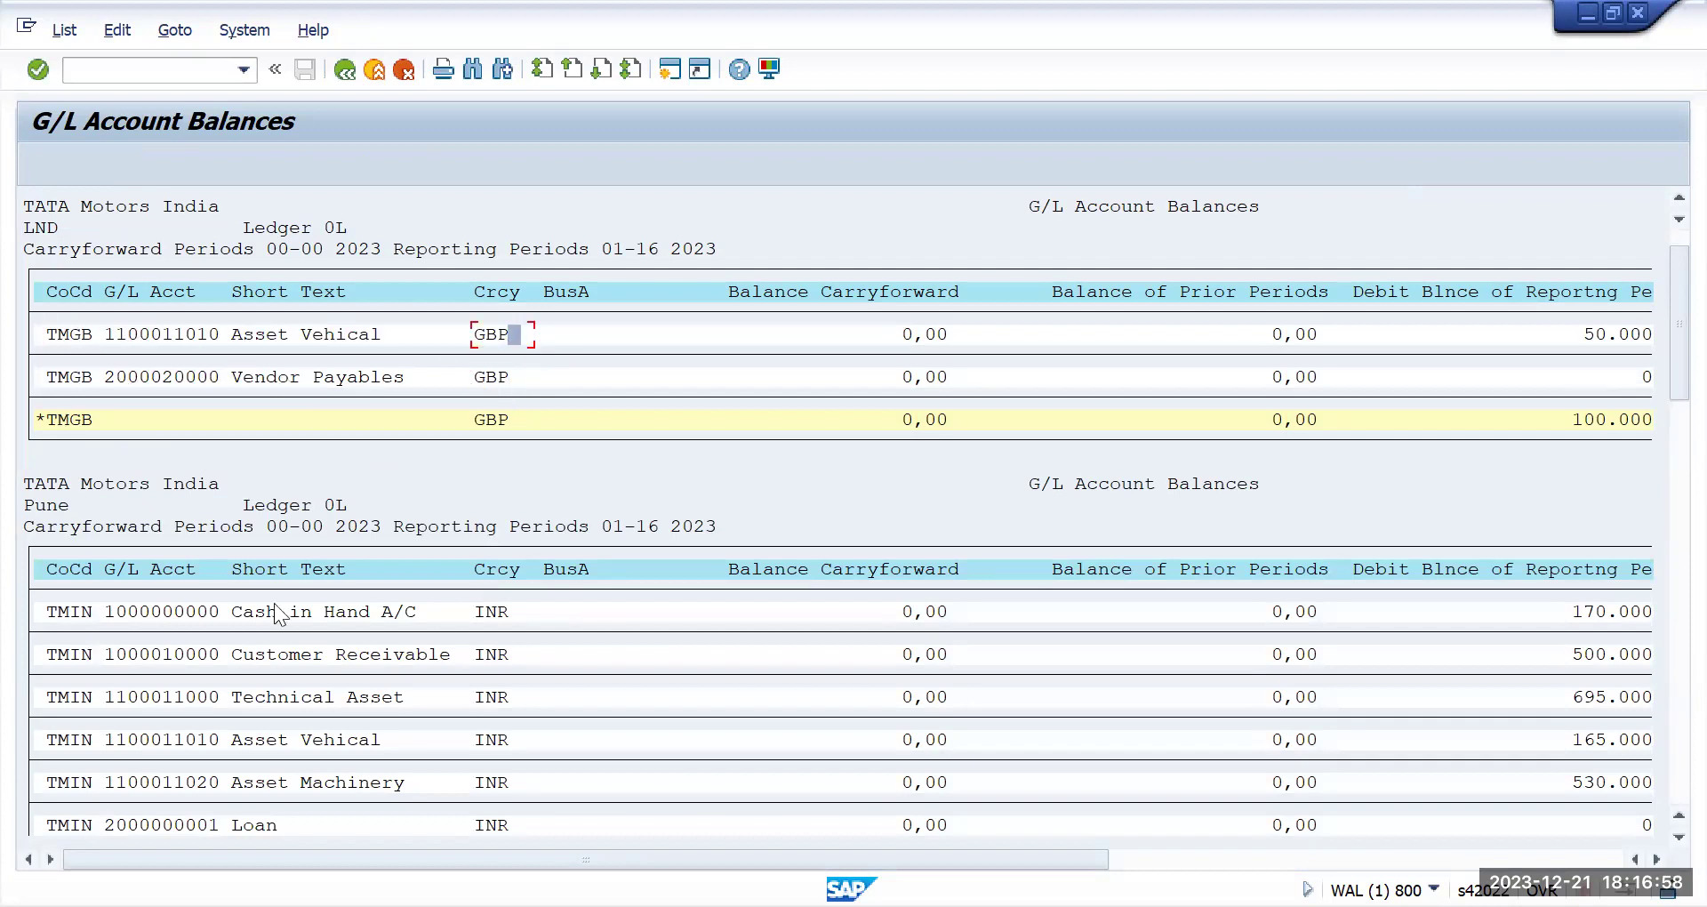
pyautogui.click(87, 617)
pyautogui.click(527, 619)
pyautogui.scroll(-5, 526, 620)
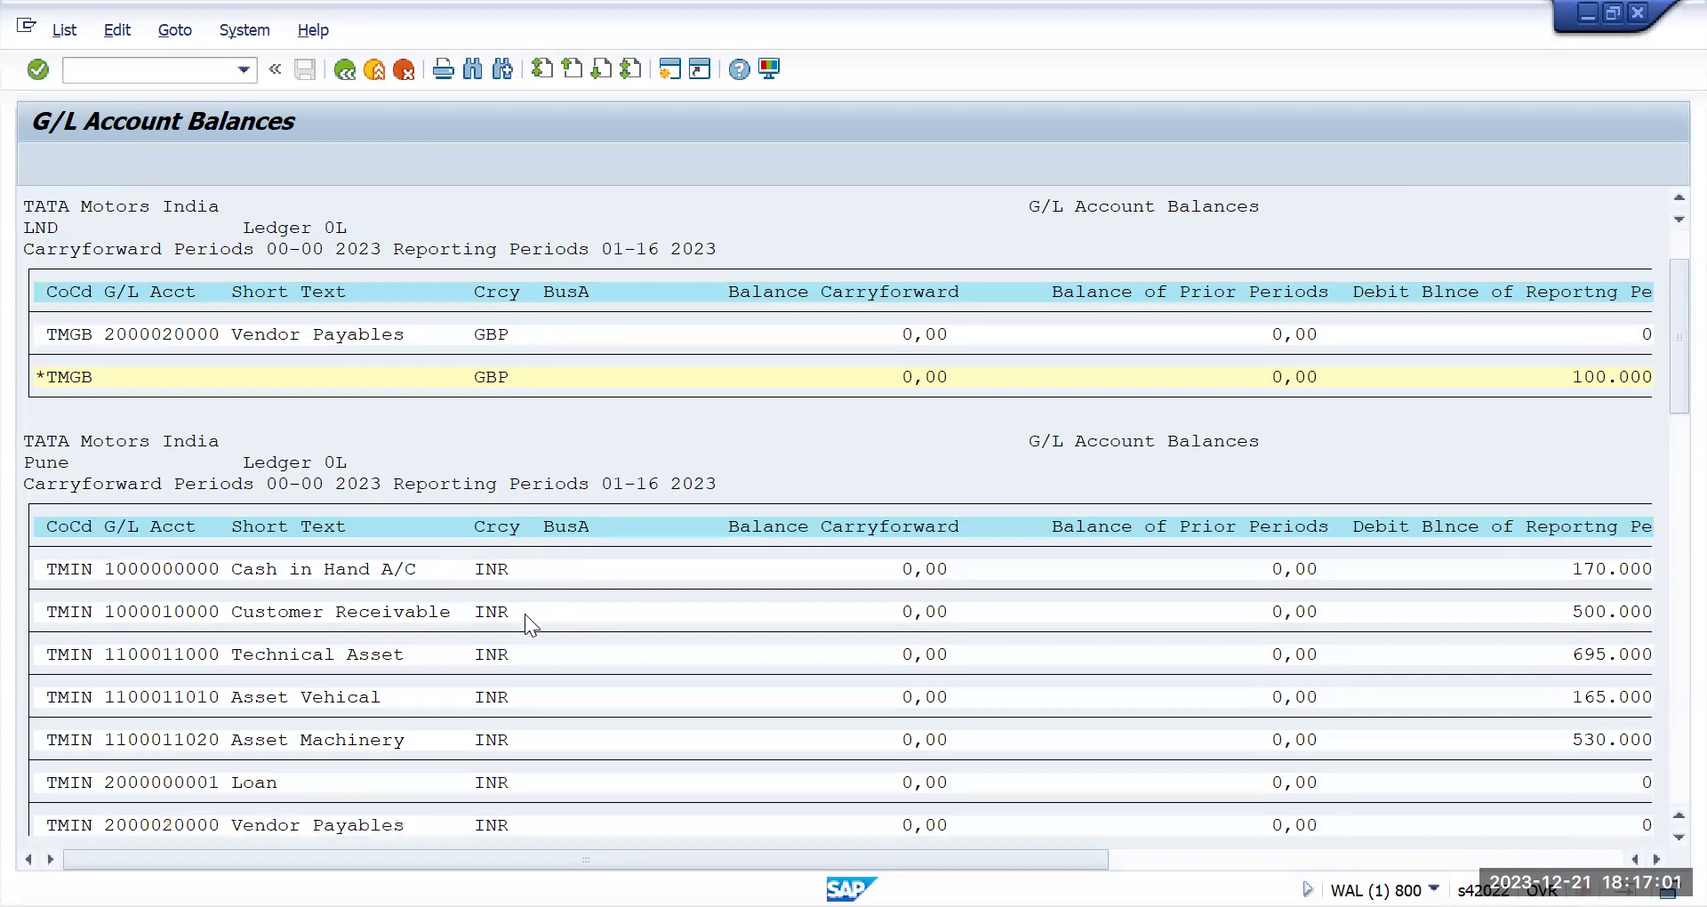
pyautogui.scroll(-4, 1665, 650)
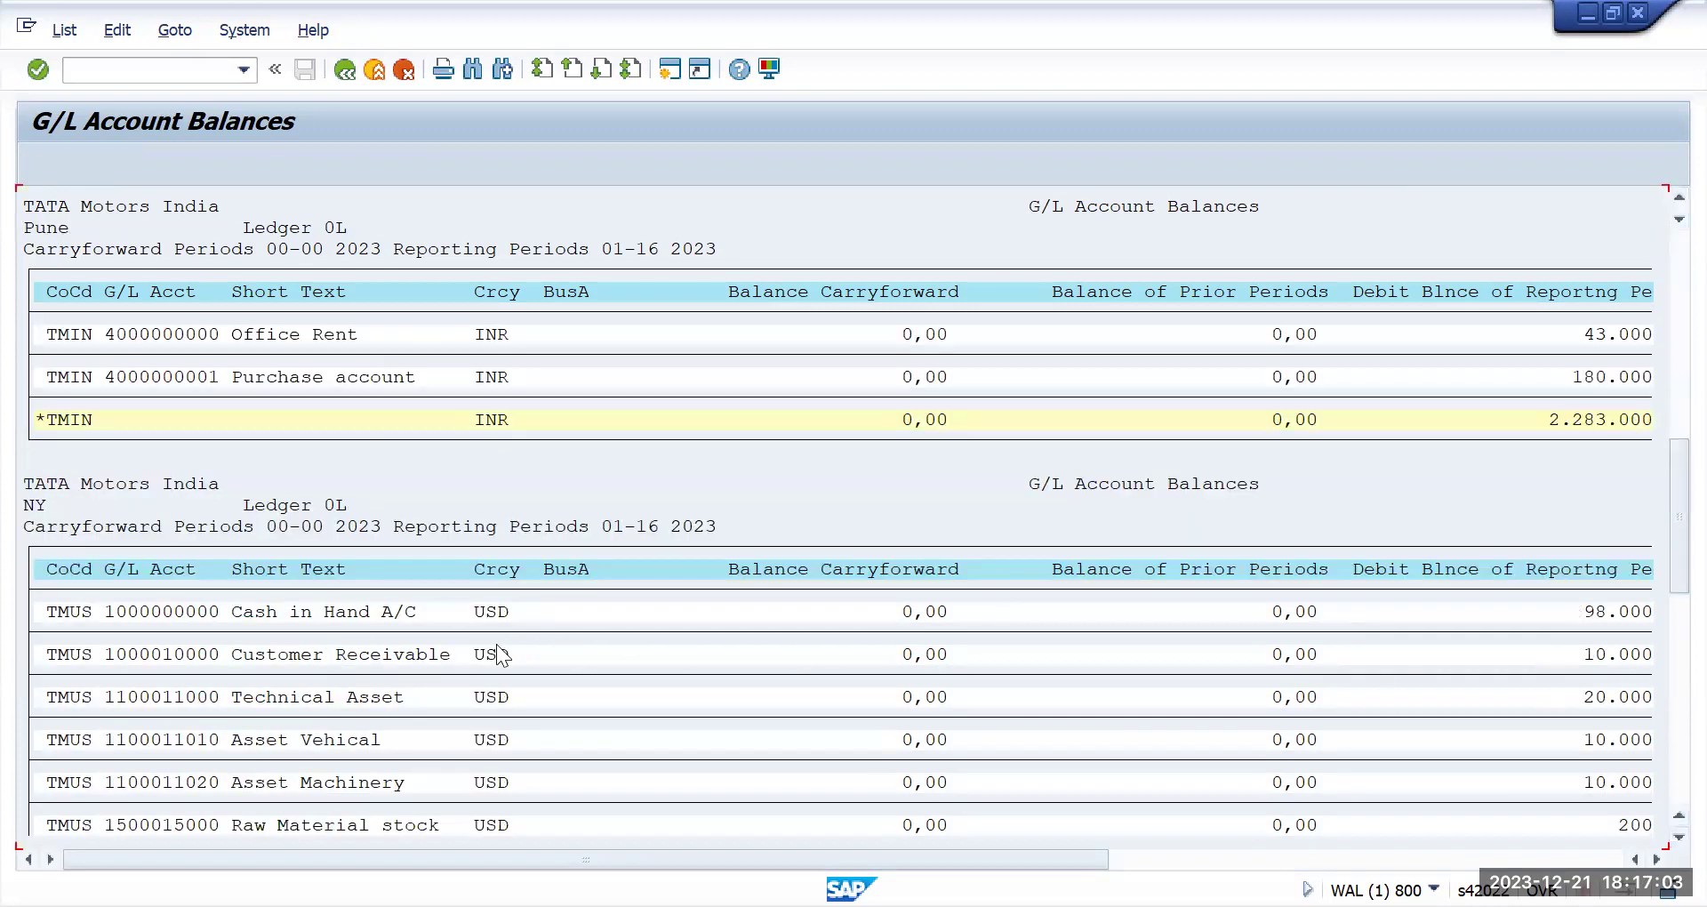
pyautogui.click(498, 619)
# Rerun the balances report with currency type changed to 30
pyautogui.press('F3')
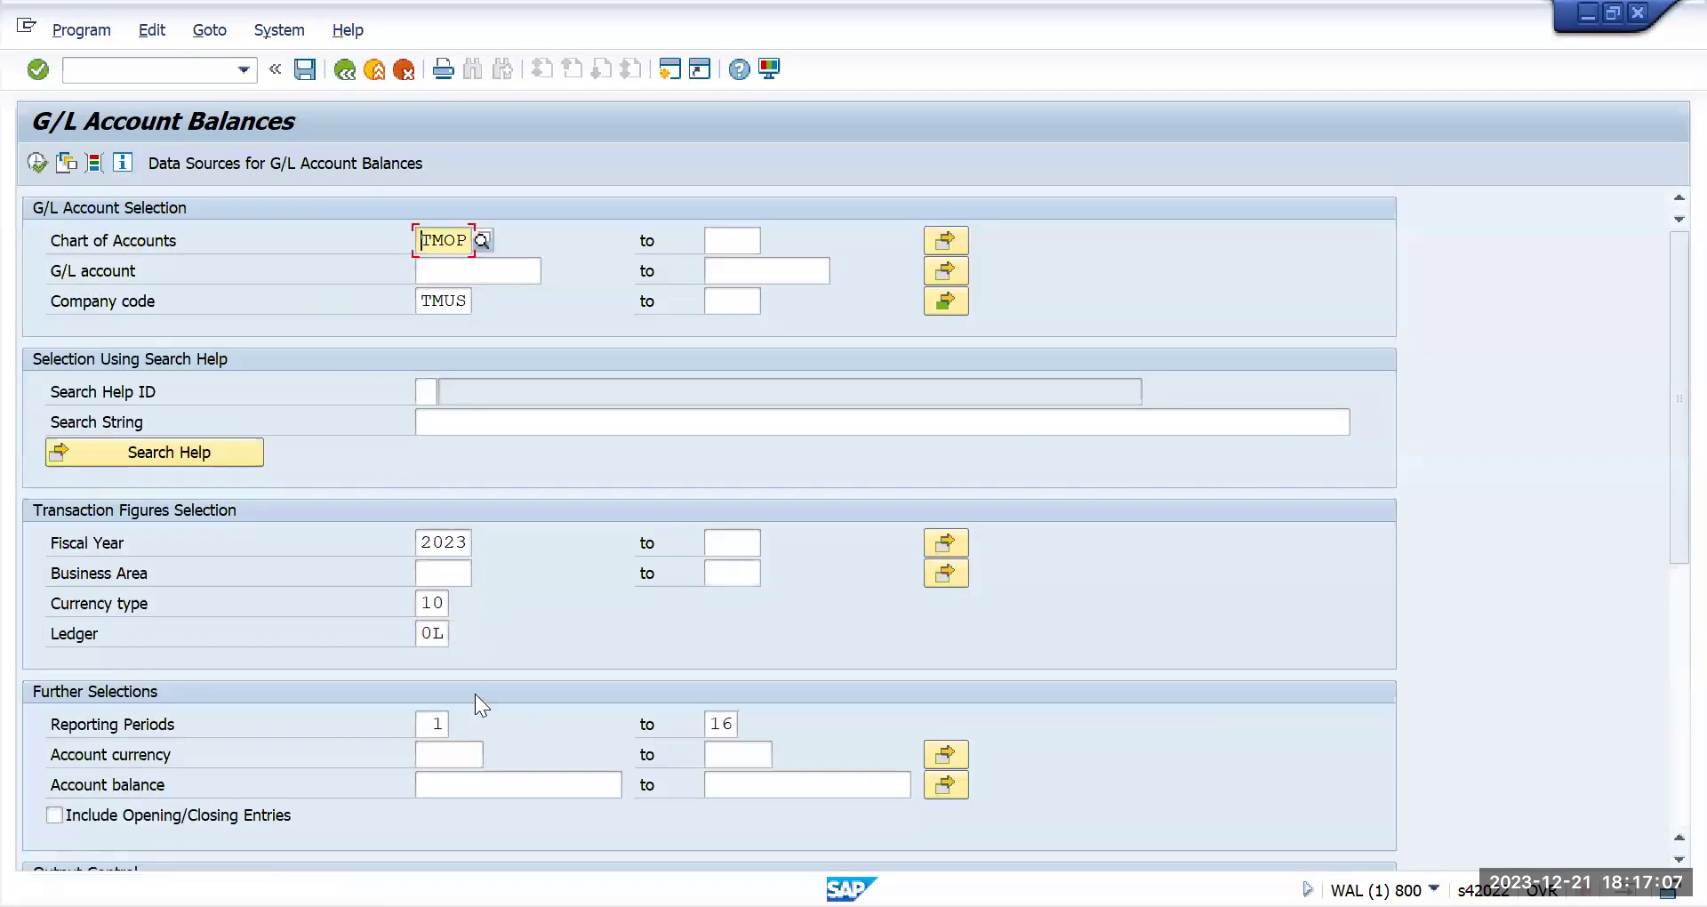
pyautogui.click(440, 603)
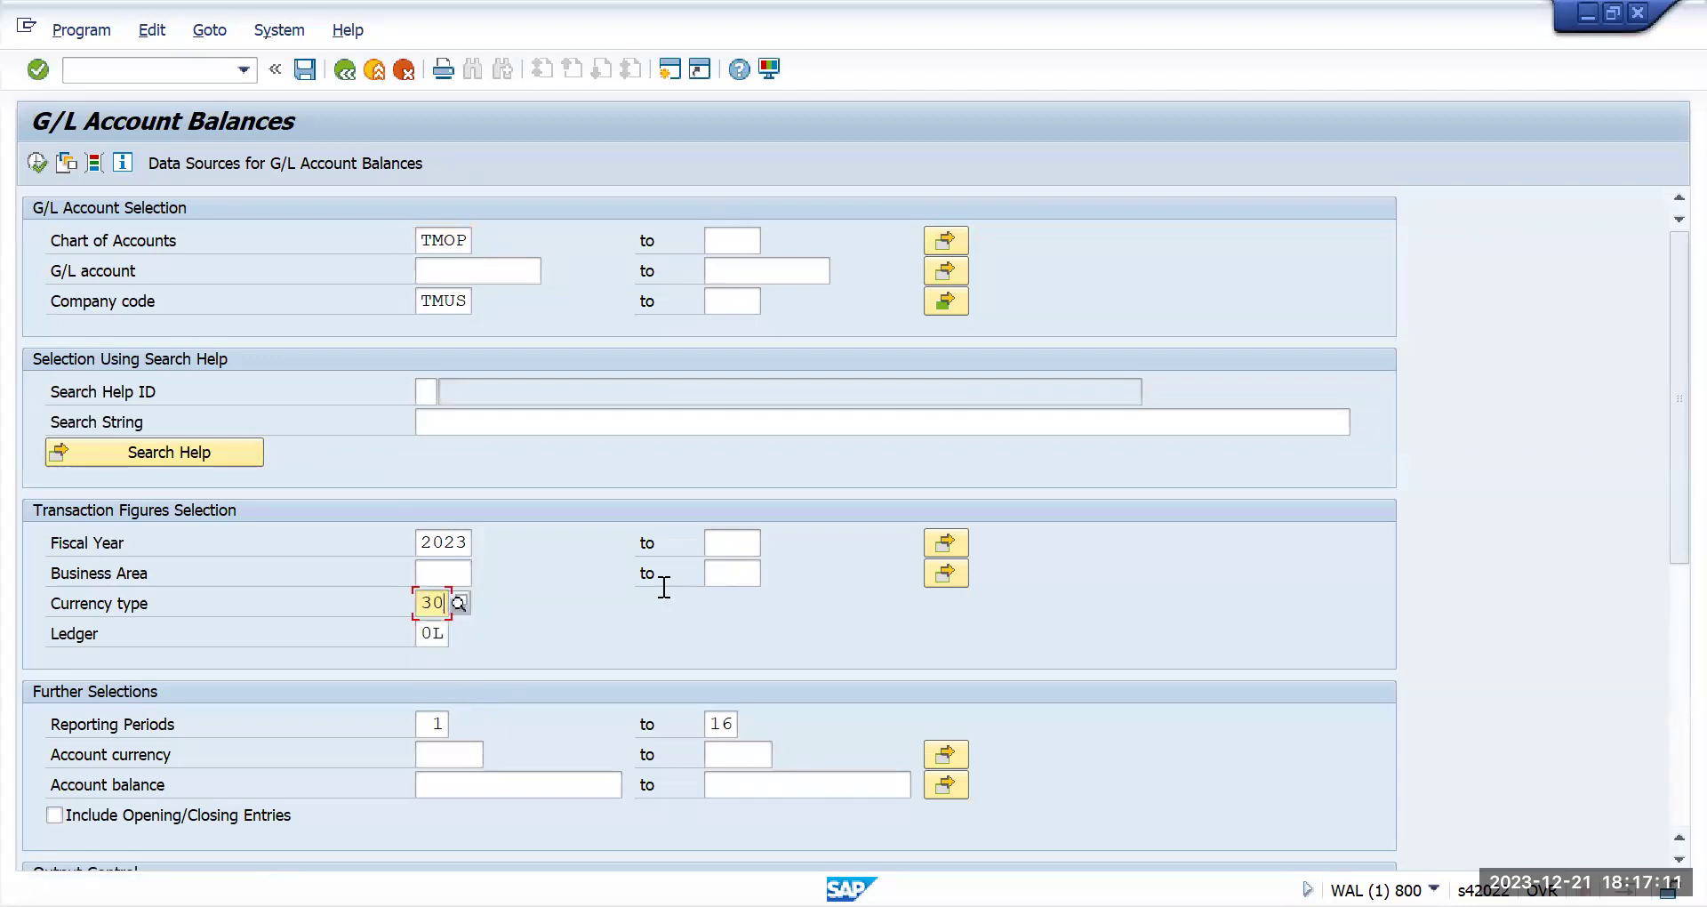
pyautogui.click(36, 162)
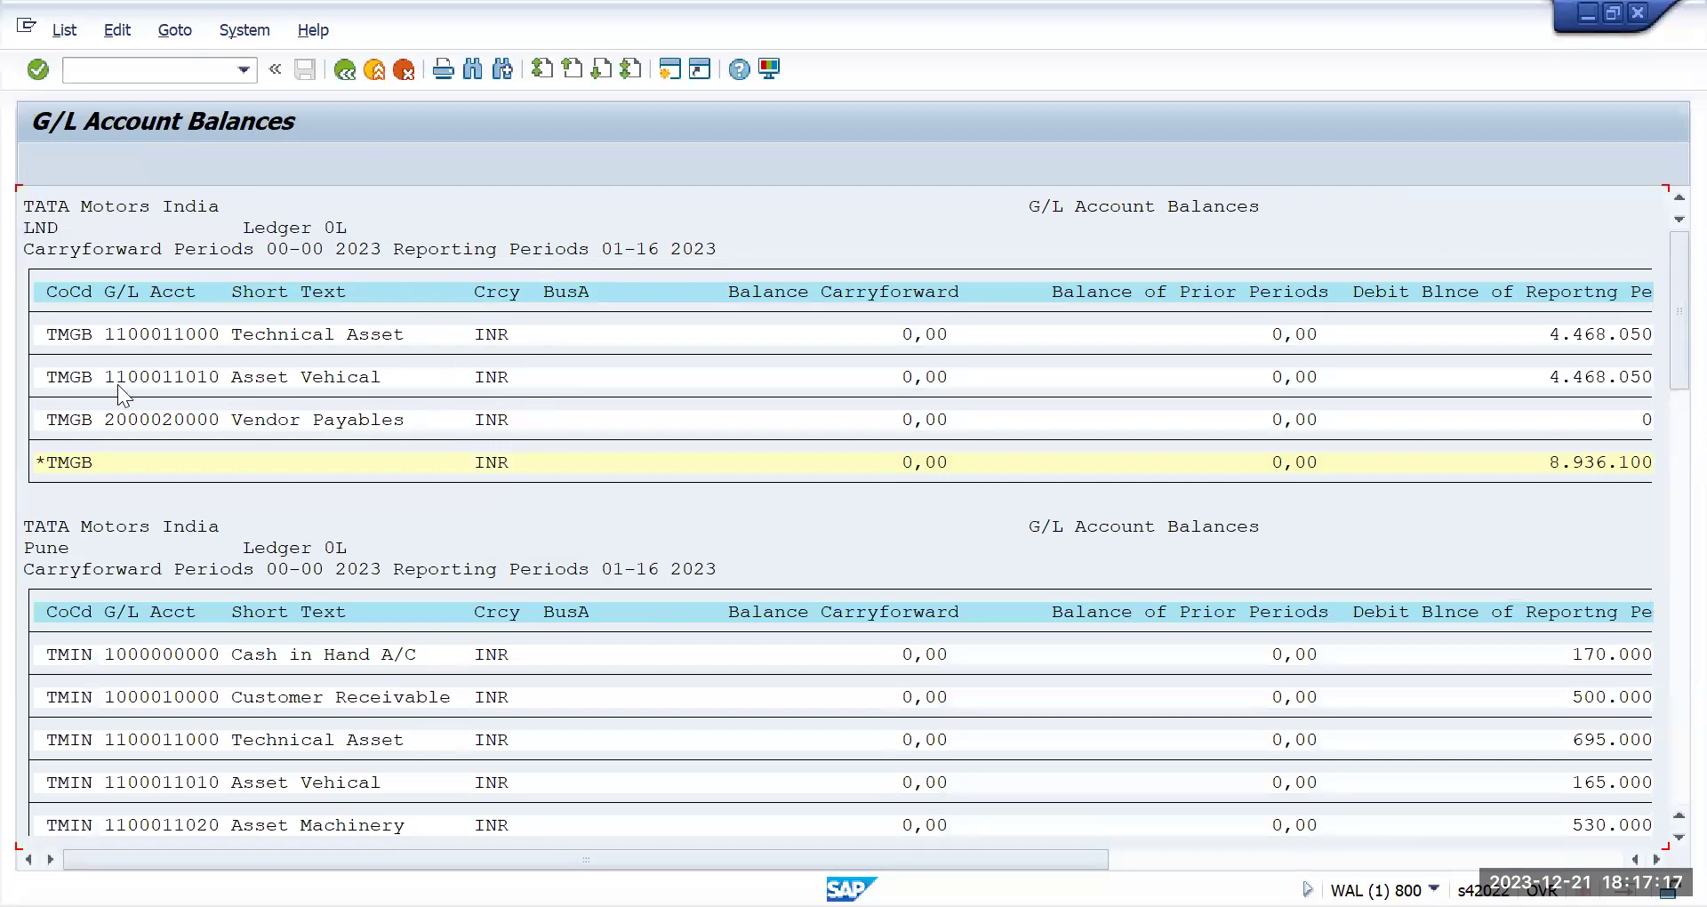
# Review TMGB's balances in INR, with debits and credits of 8.936.100,00, then return to the selection screen
pyautogui.click(468, 334)
pyautogui.scroll(-5, 1665, 697)
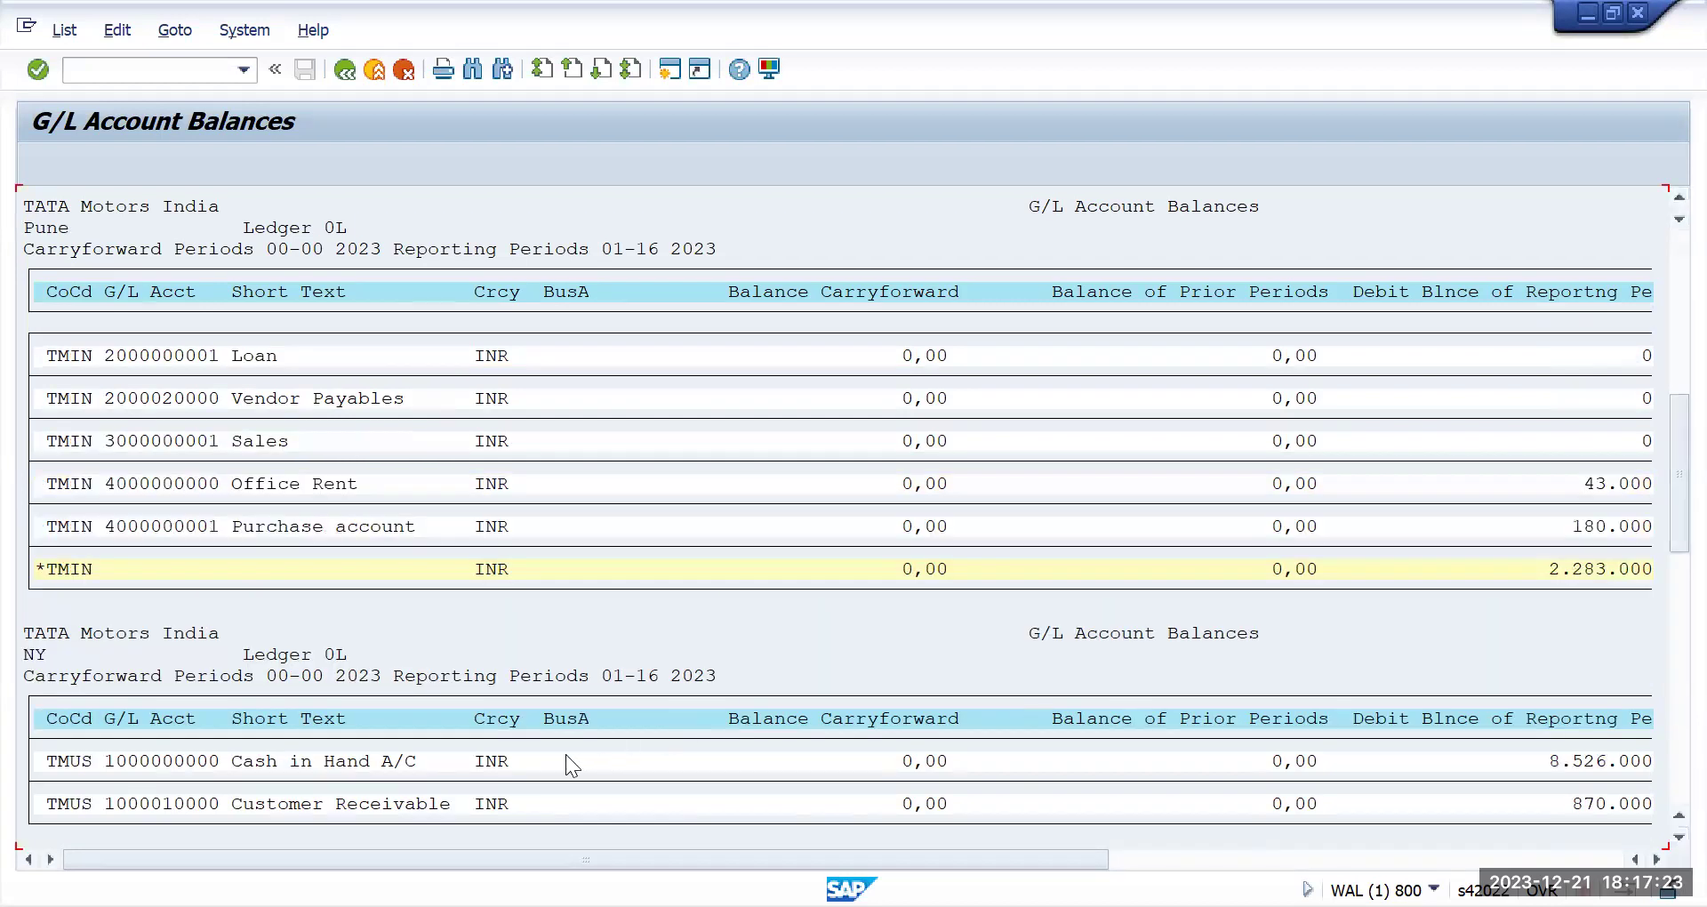
pyautogui.scroll(1, 542, 628)
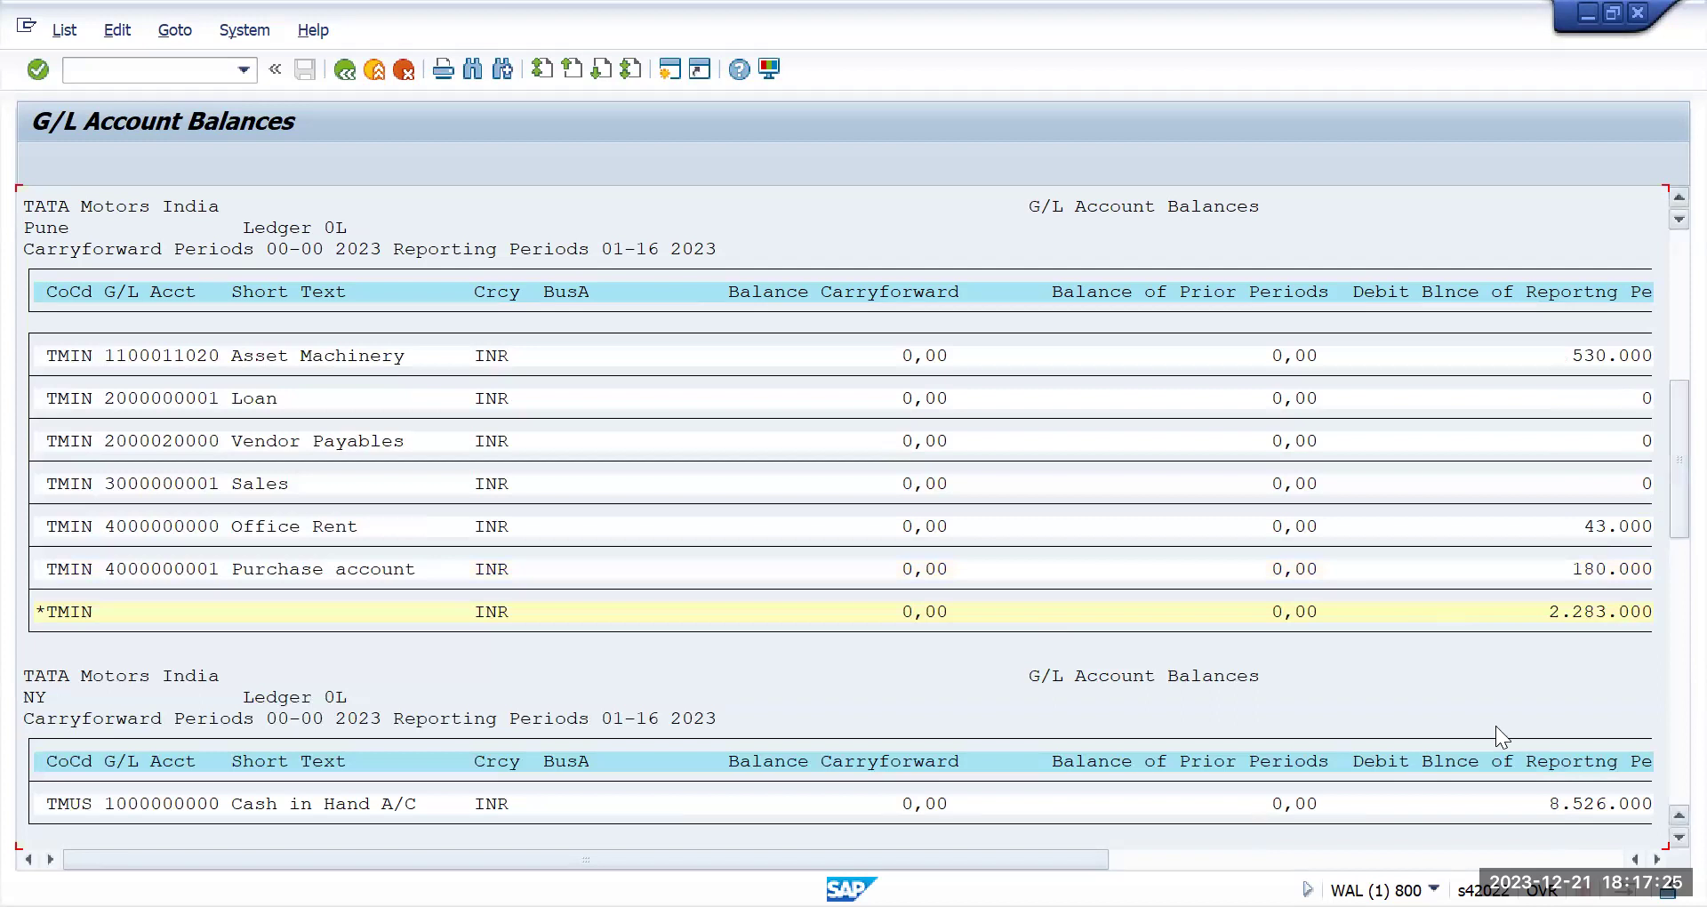
pyautogui.hscroll(5, 1535, 493)
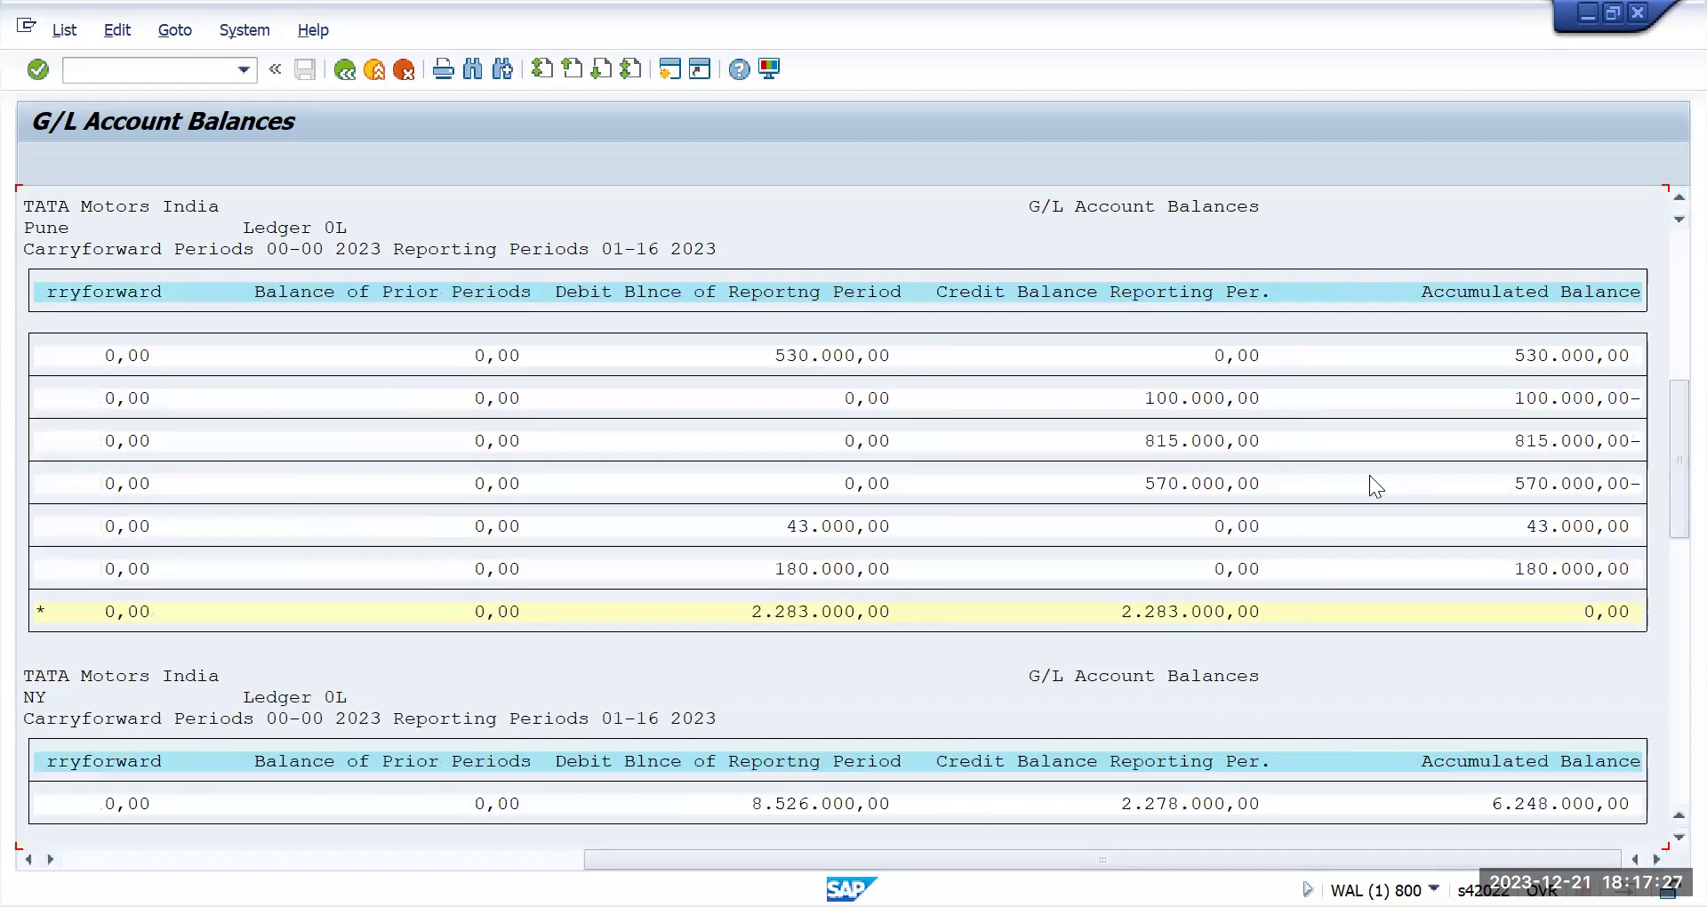
pyautogui.scroll(5, 1665, 288)
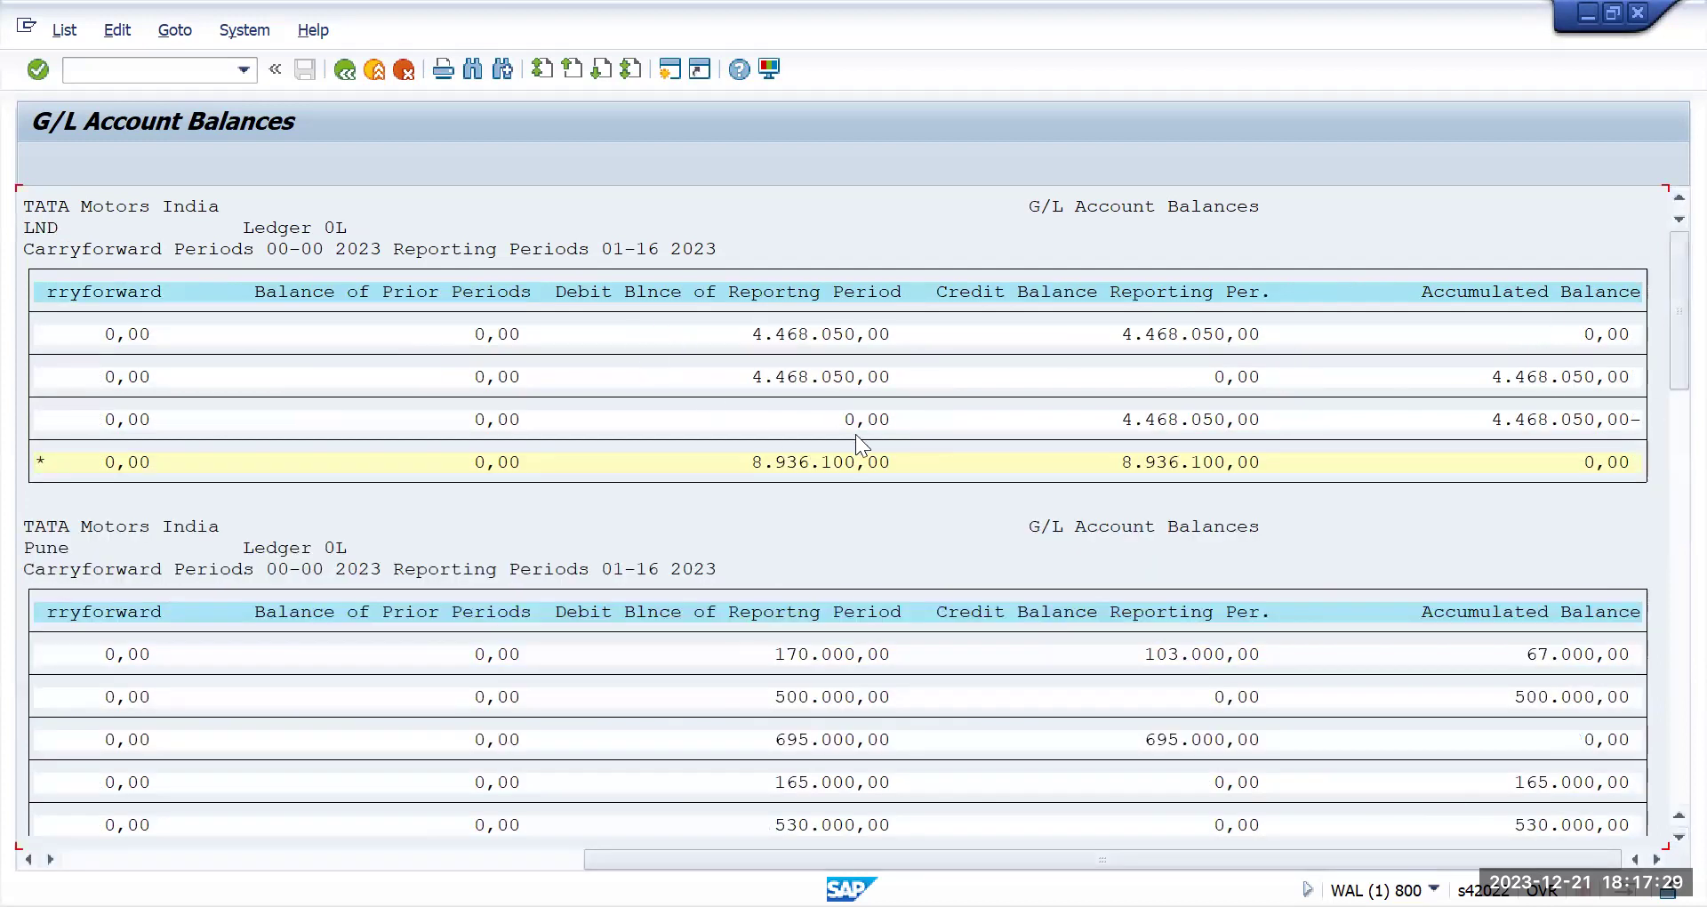
pyautogui.click(345, 69)
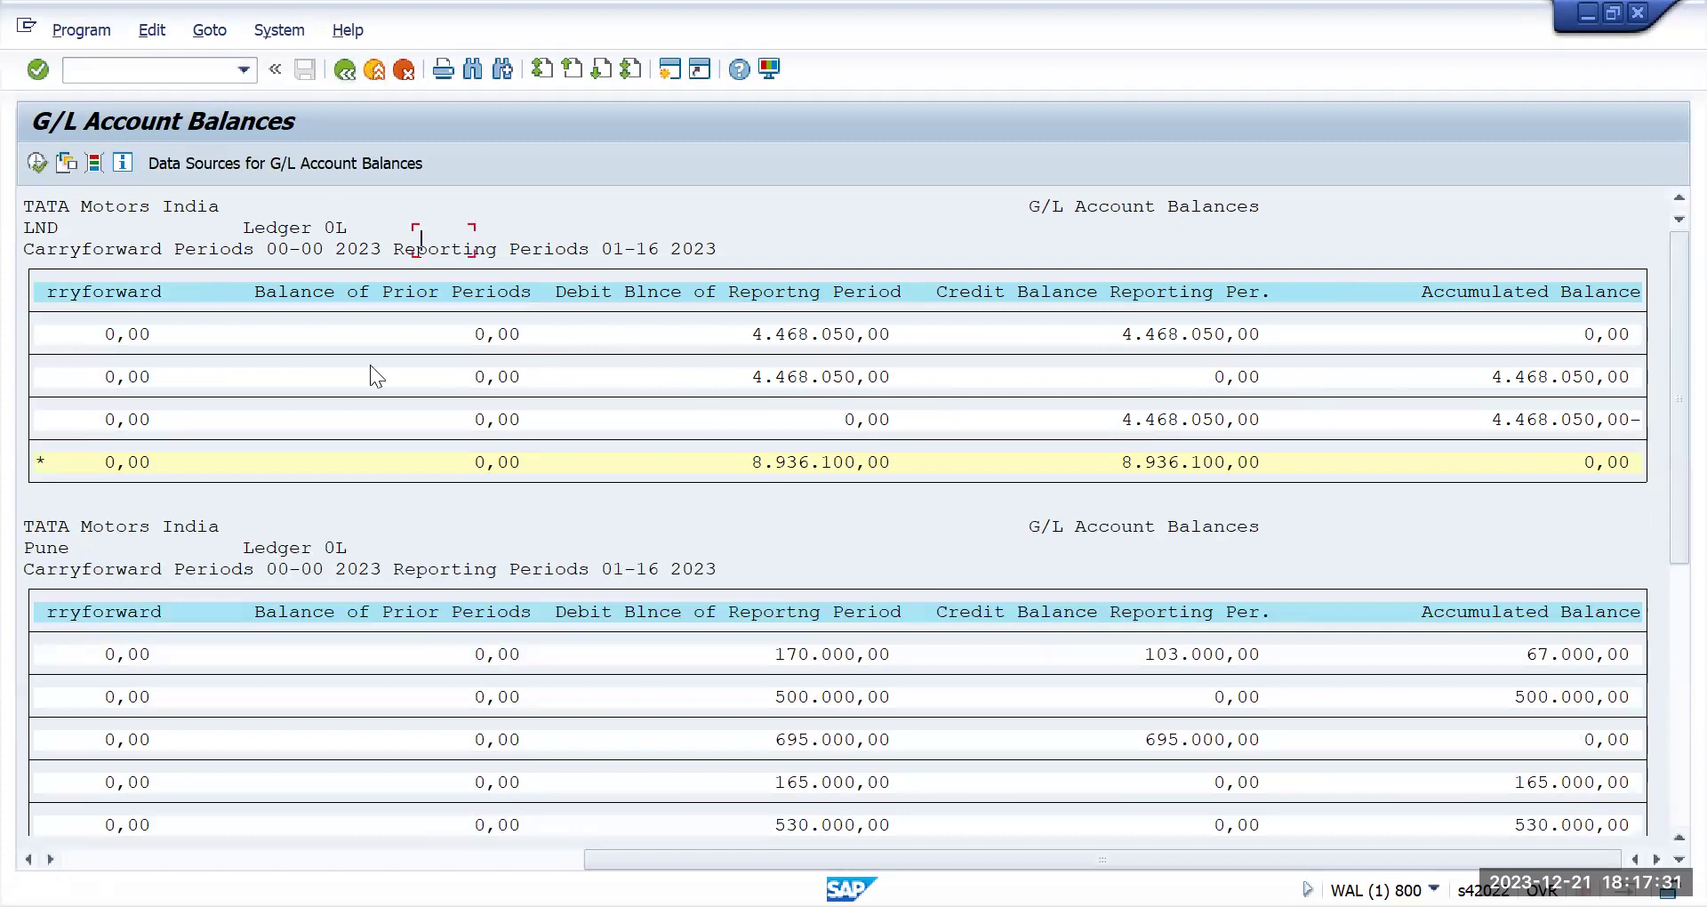
# With ledger 0L and currency type 30 kept, open the dynamic selections for account fields
pyautogui.doubleClick(436, 637)
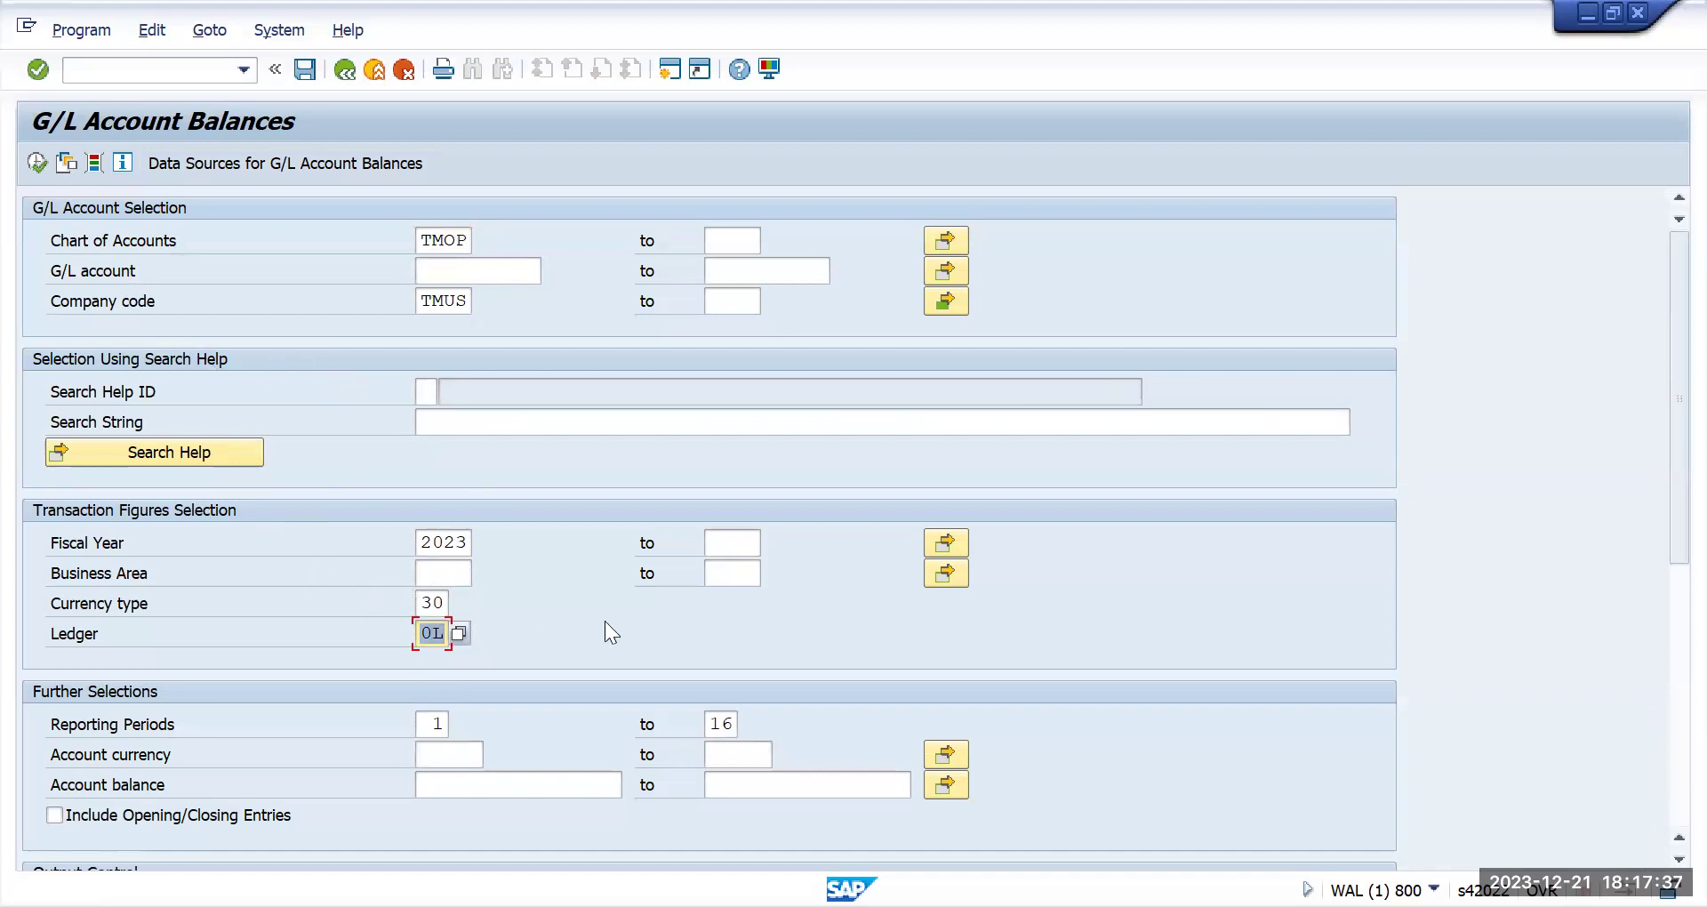
pyautogui.scroll(-4, 610, 631)
pyautogui.press('Up')
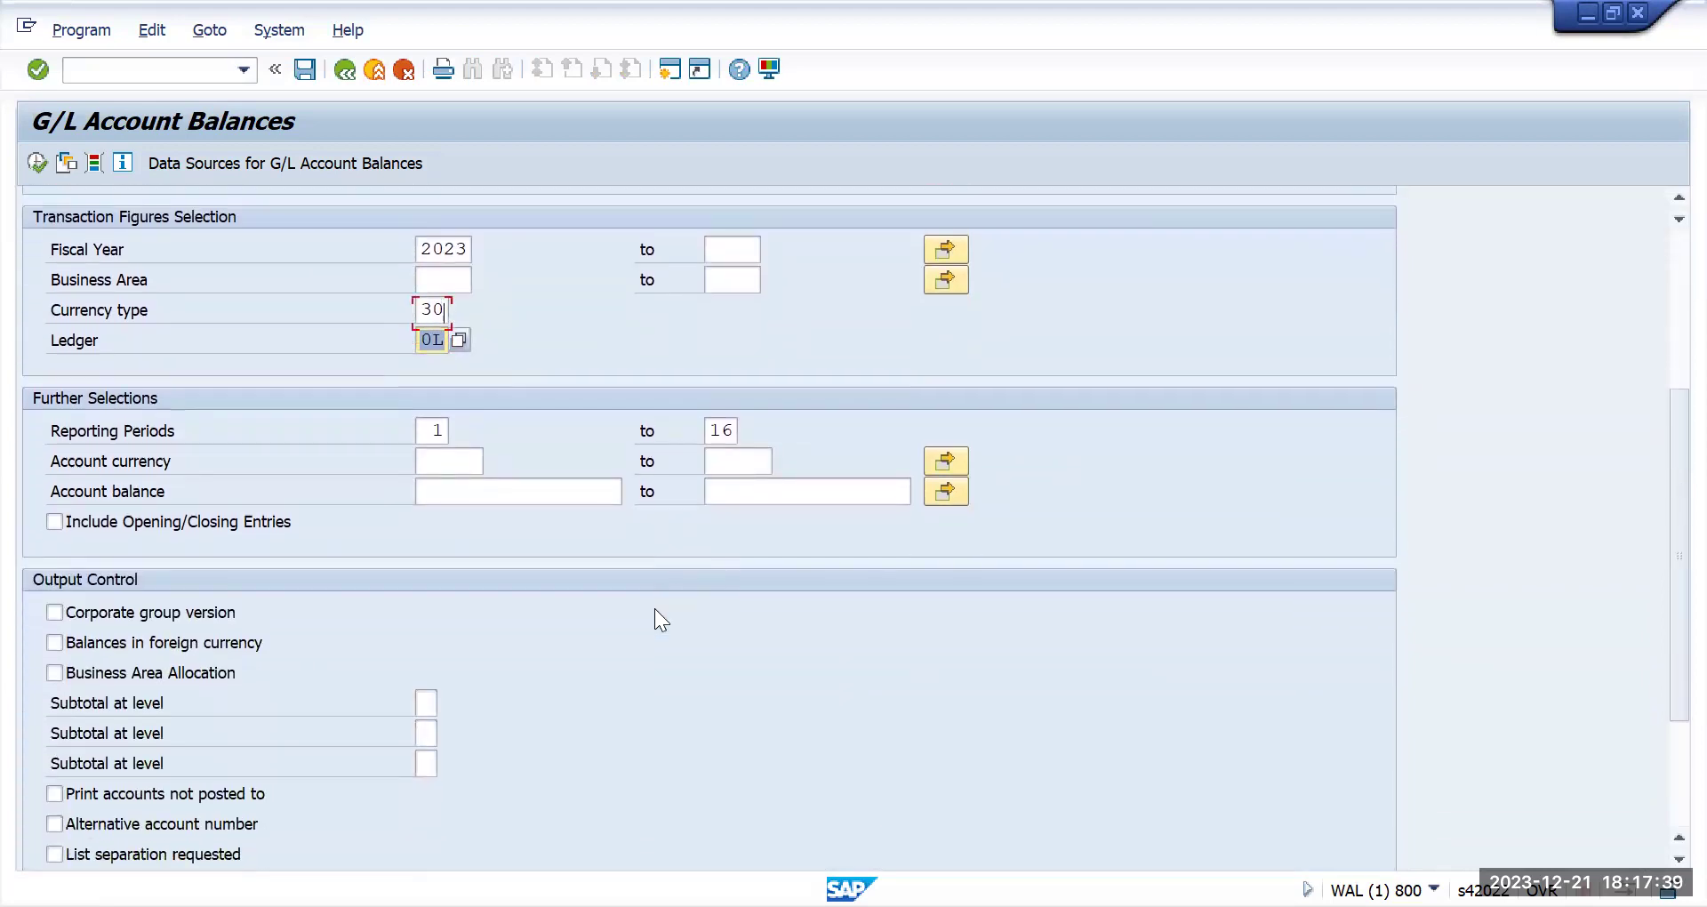
pyautogui.press('Down')
pyautogui.scroll(2, 655, 608)
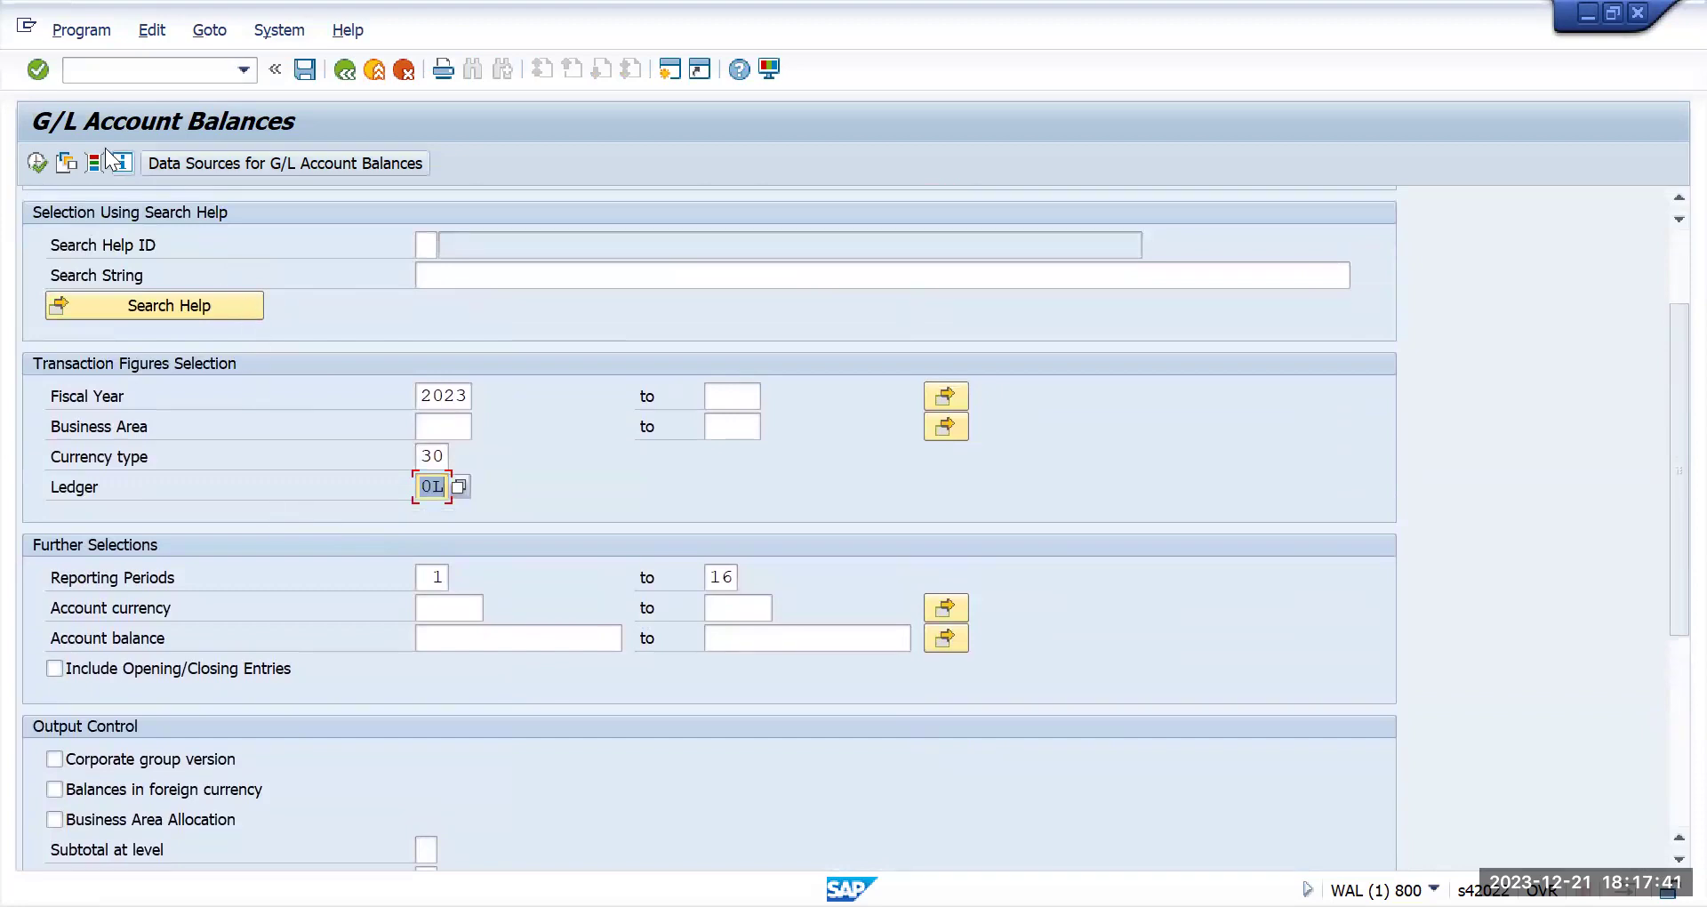
pyautogui.click(97, 161)
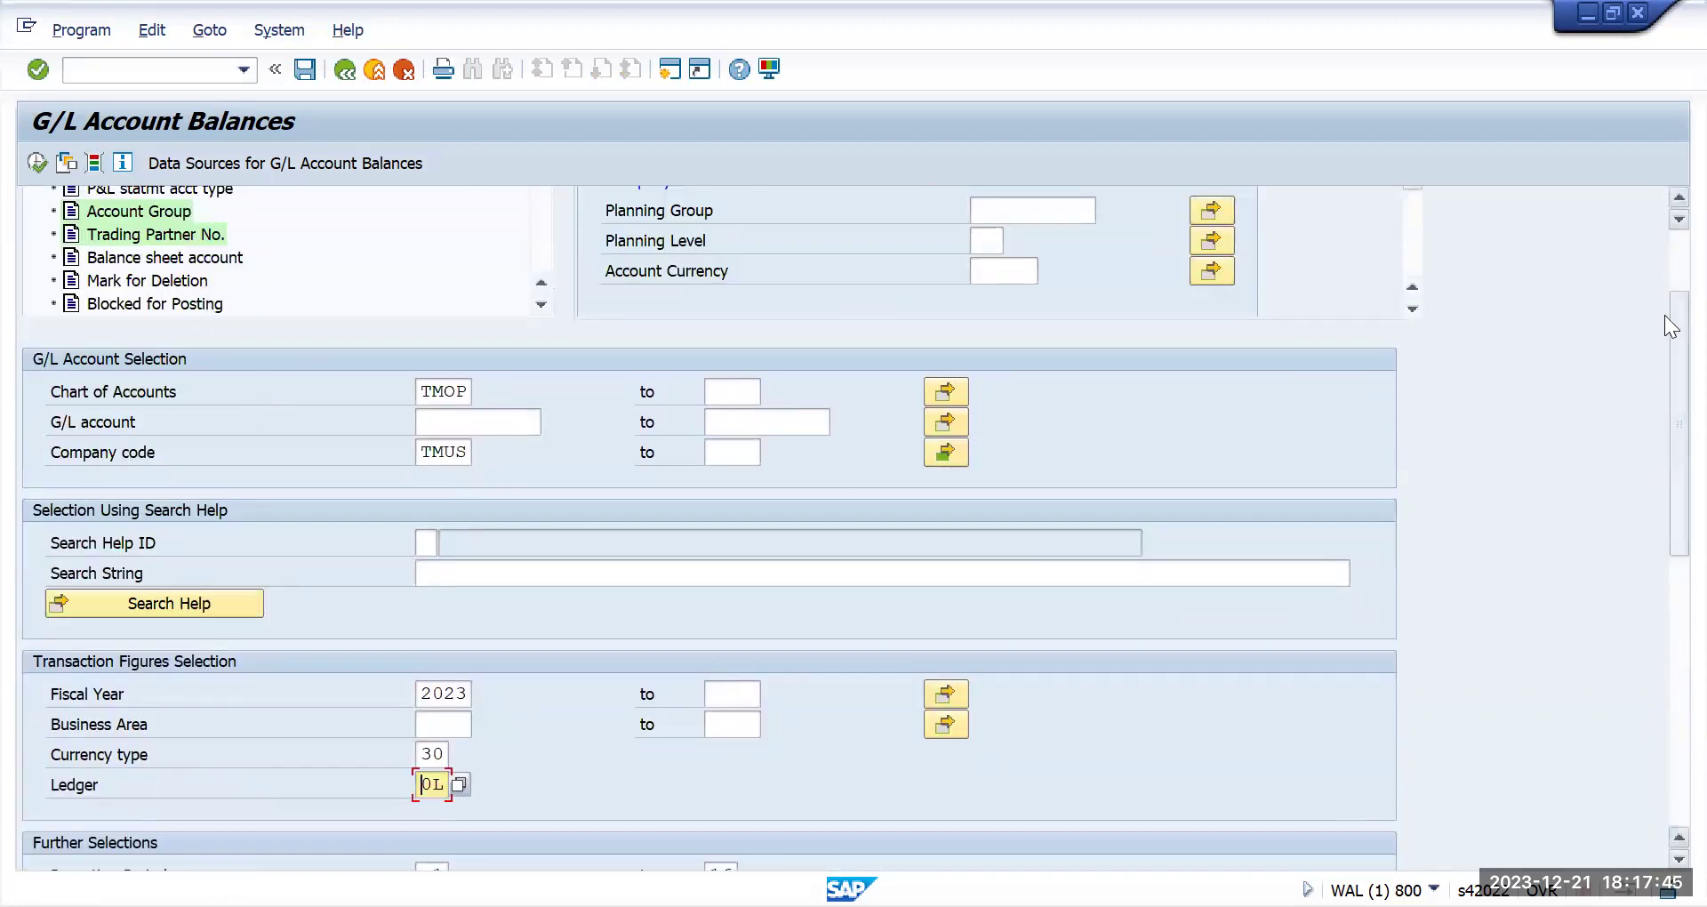
pyautogui.moveTo(1665, 315); pyautogui.dragTo(1665, 255)
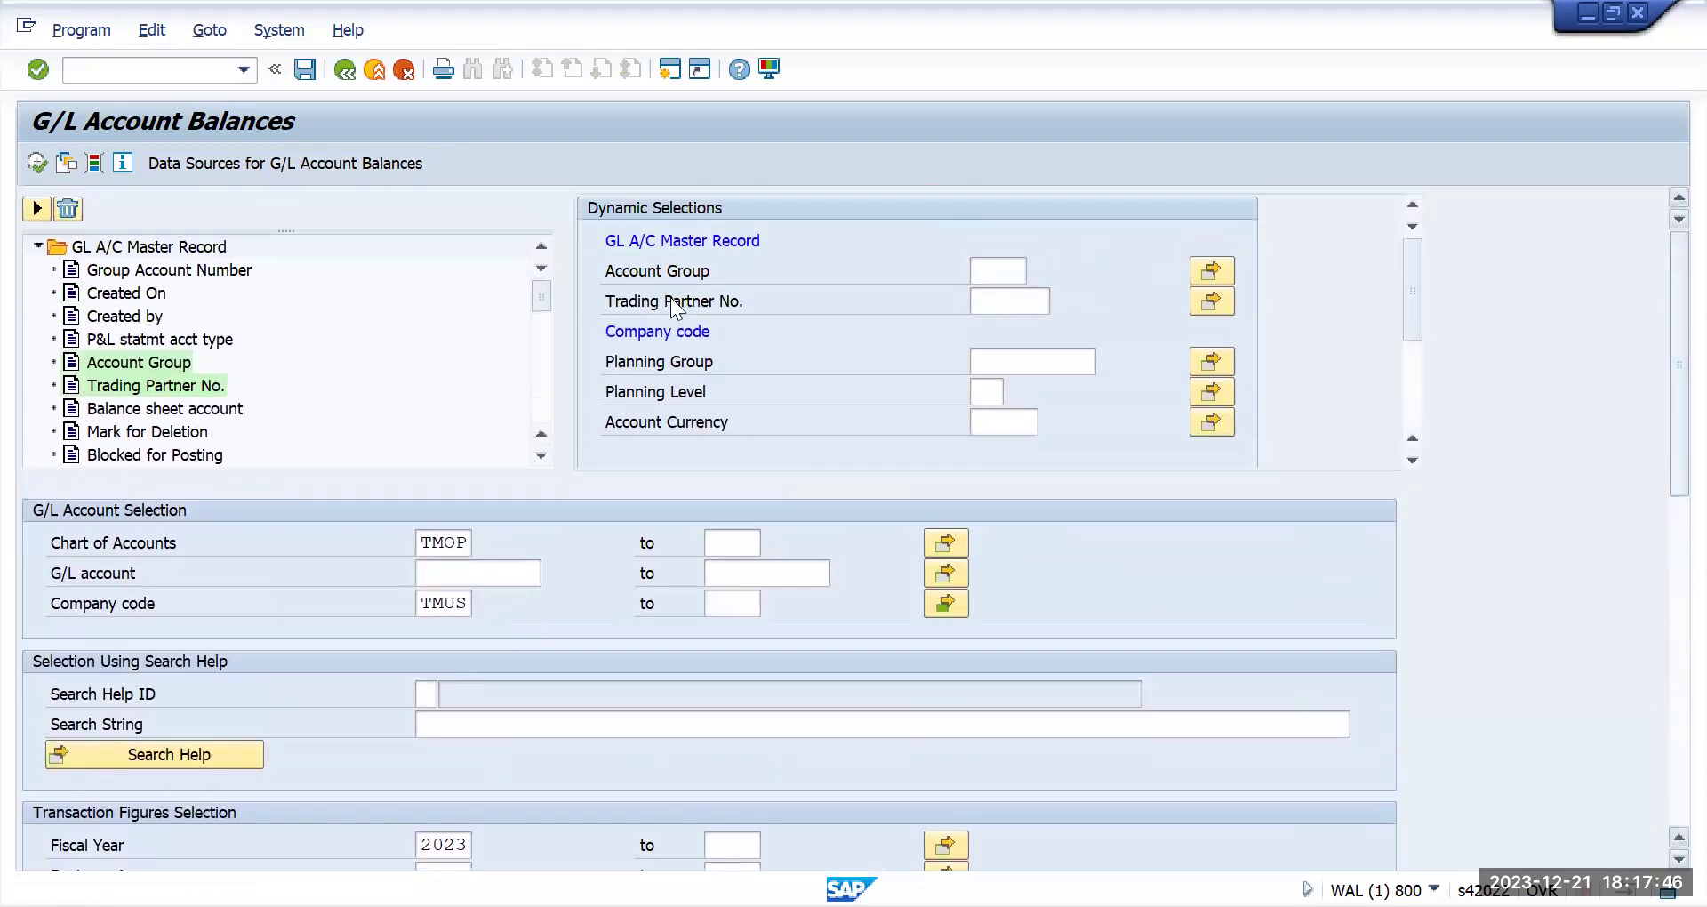
pyautogui.click(126, 293)
pyautogui.click(124, 315)
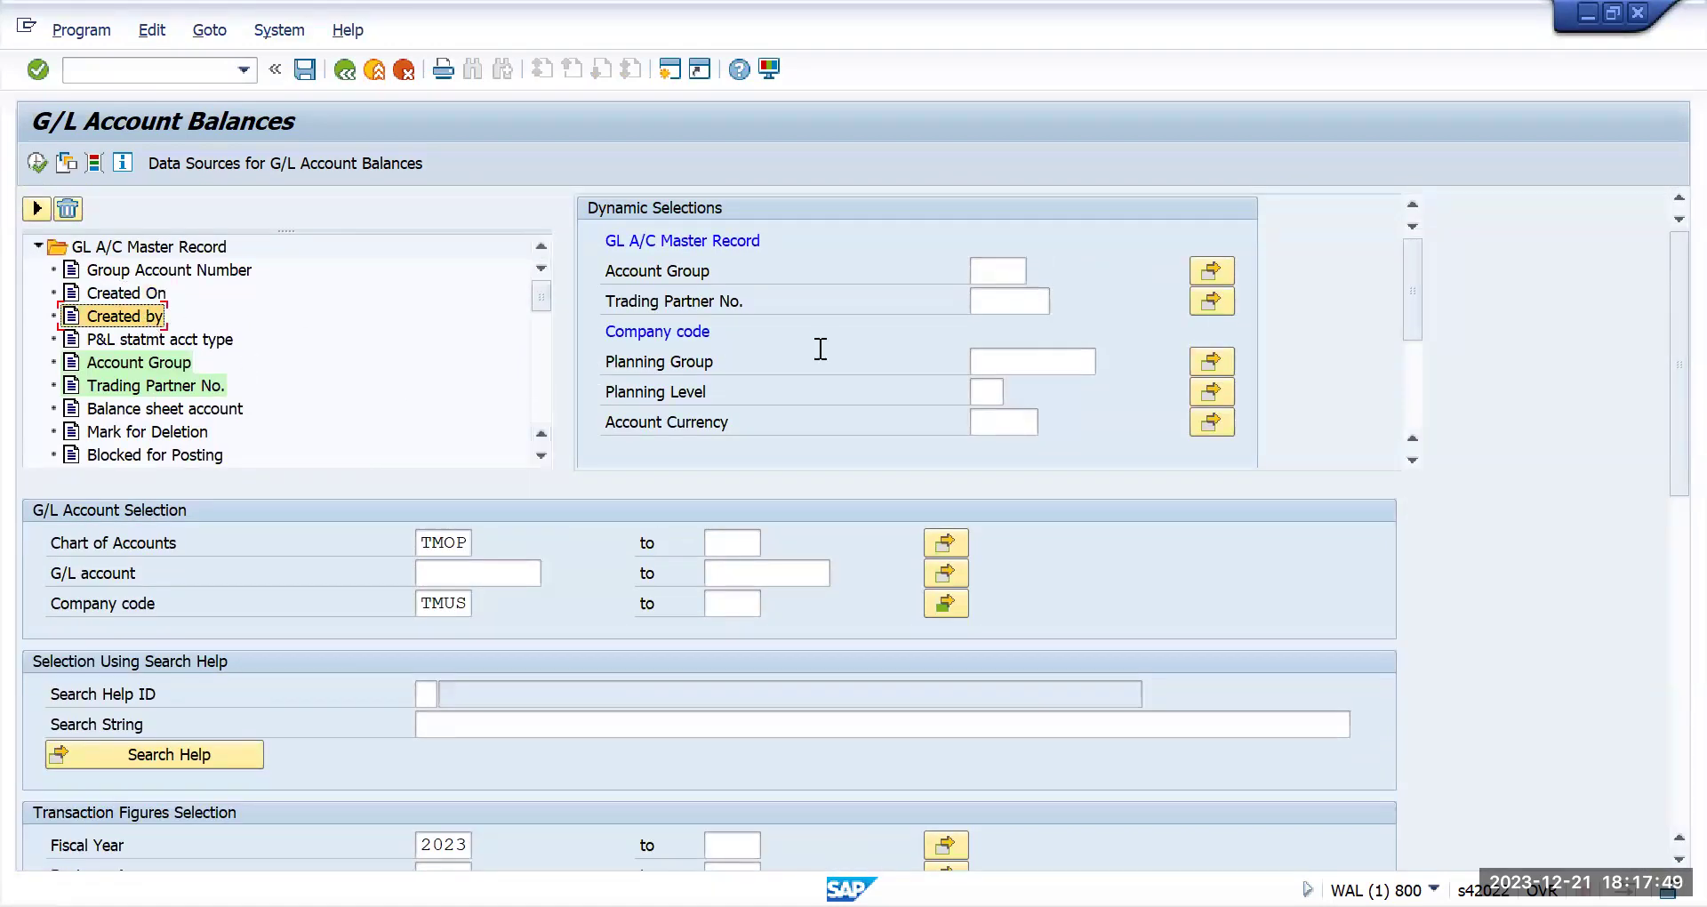
pyautogui.click(984, 364)
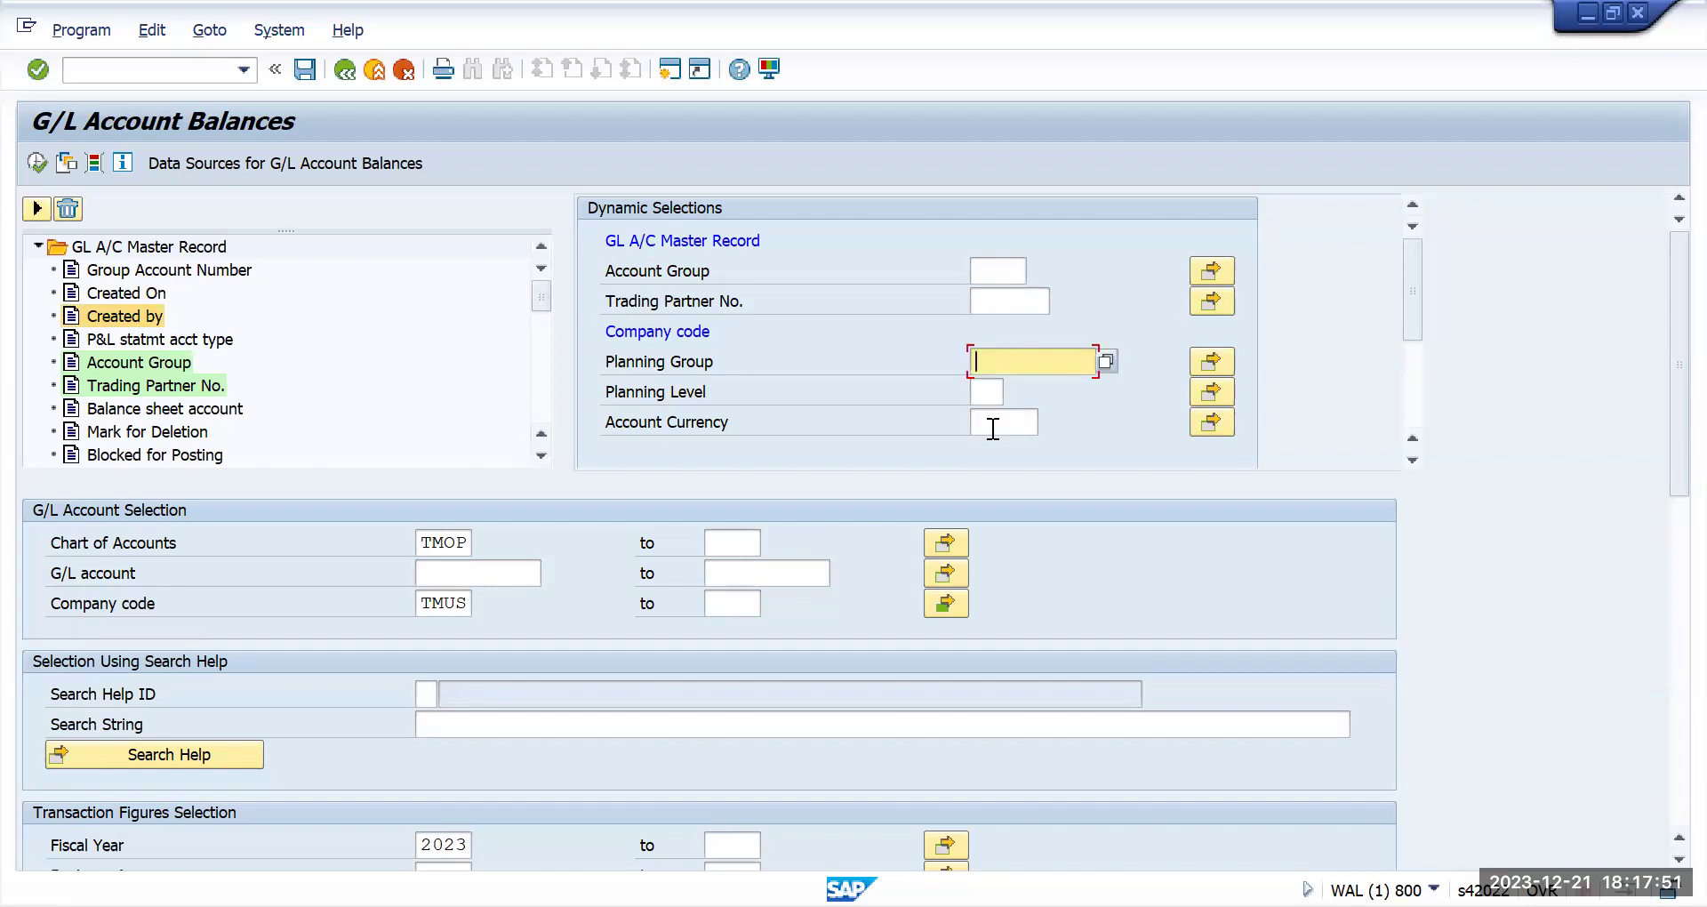
pyautogui.click(992, 429)
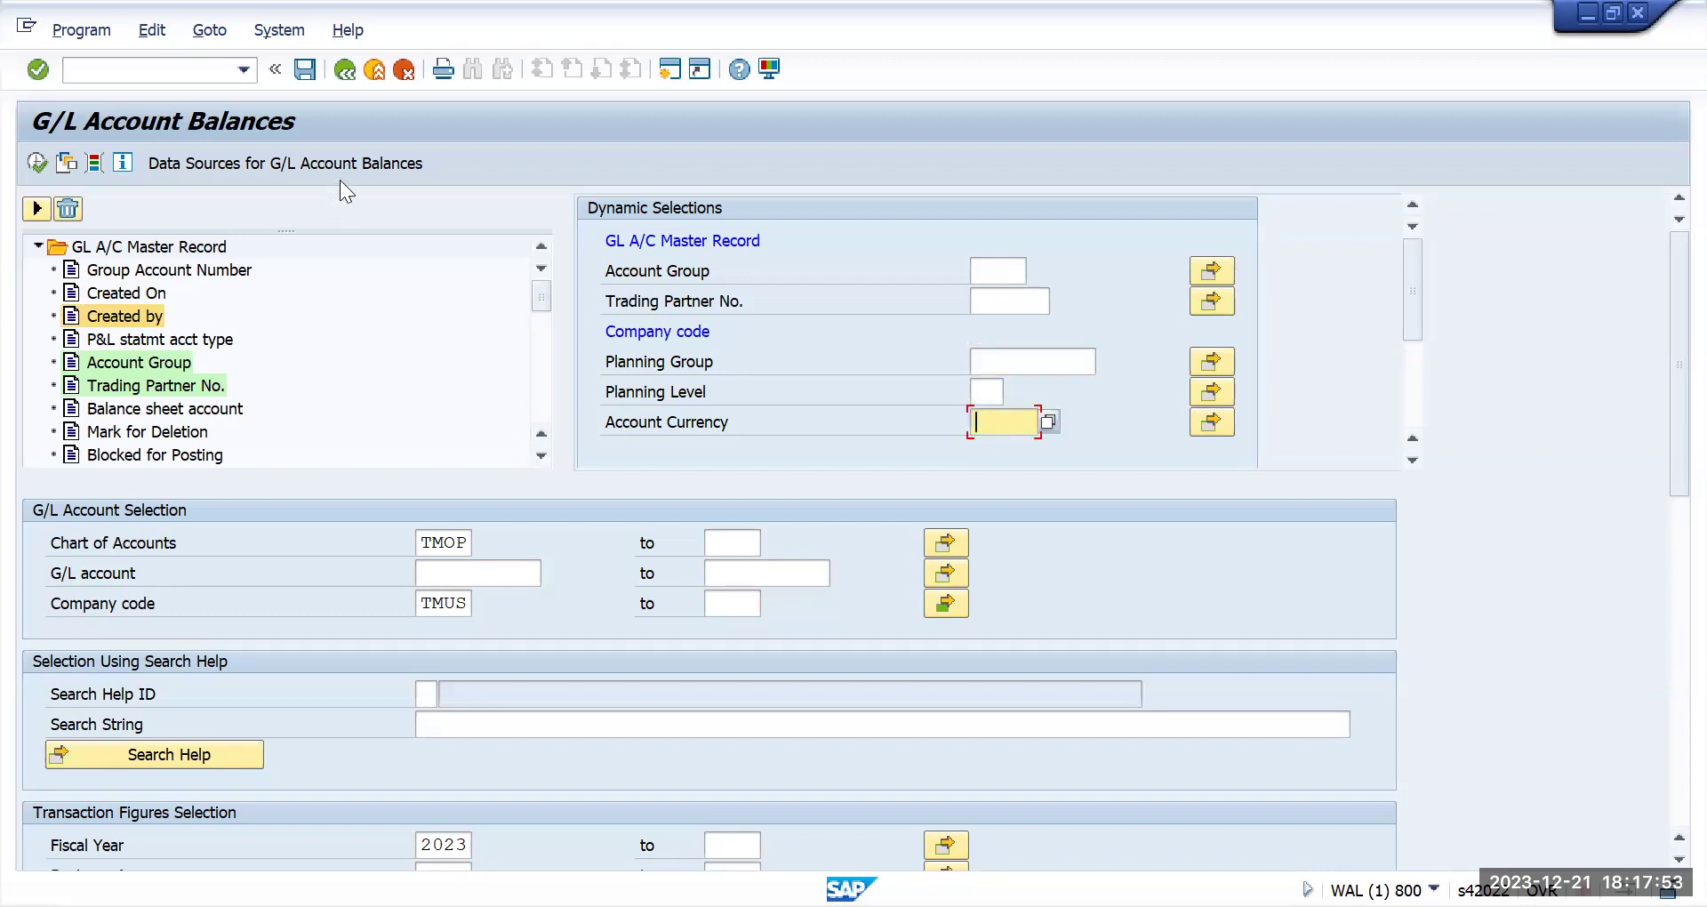